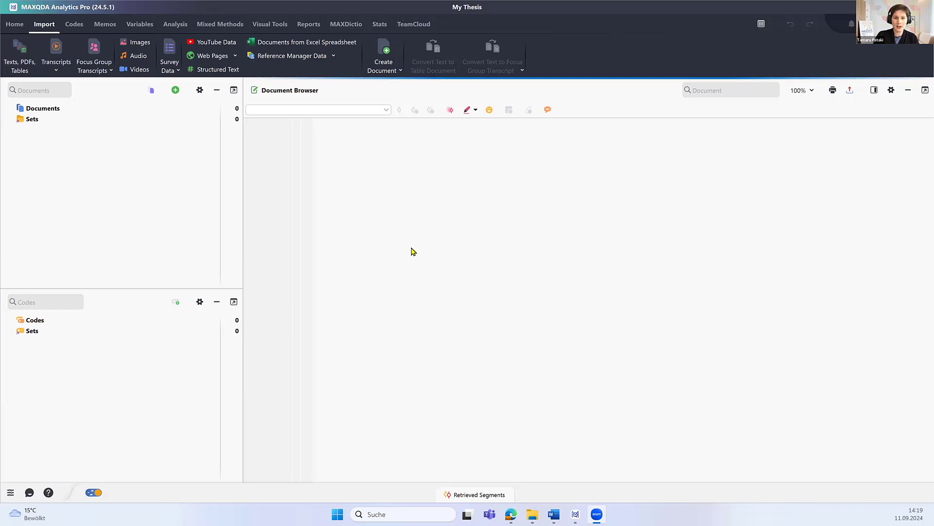
# Show the Retrieved Segments window, look over the home, import and report functions, and hide the window again
pyautogui.click(473, 494)
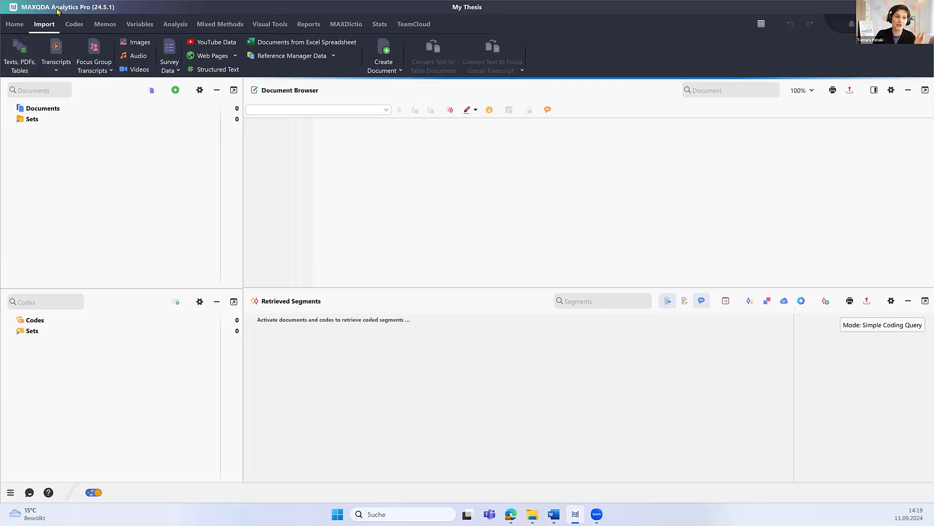
pyautogui.click(15, 23)
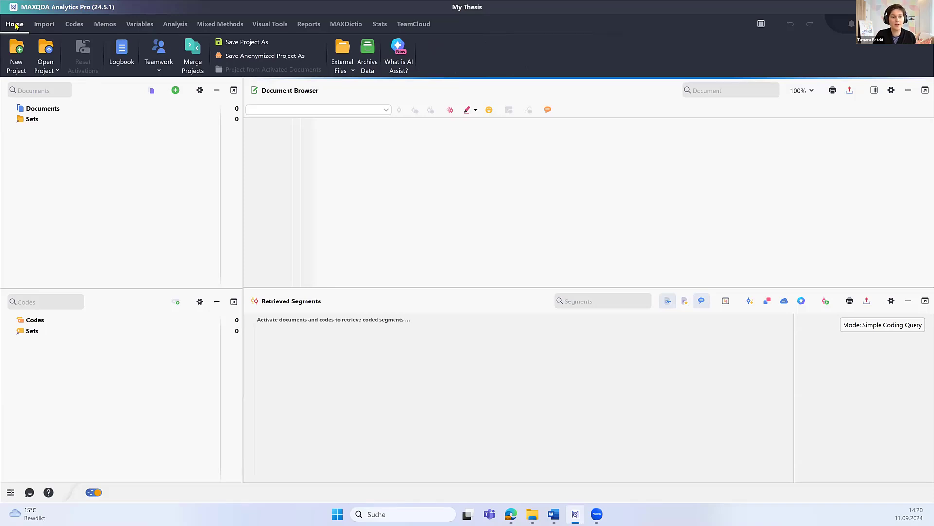
pyautogui.click(38, 25)
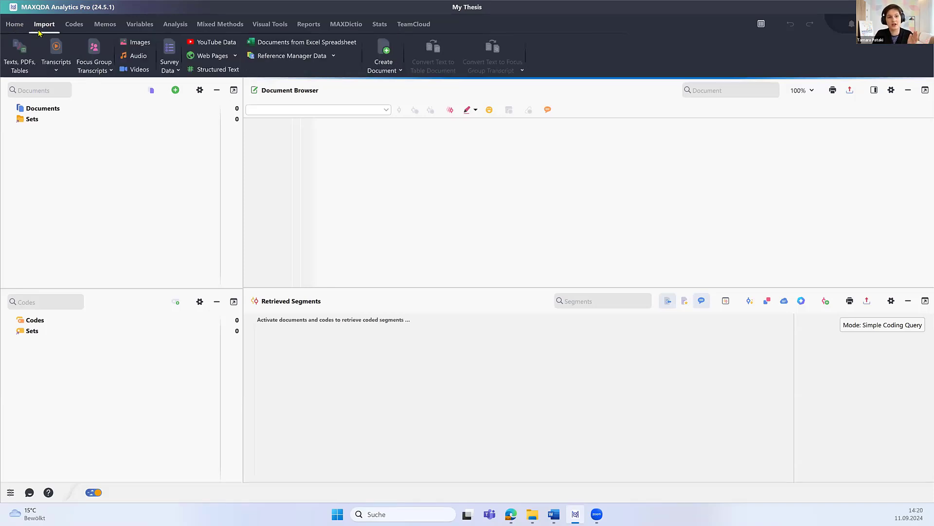
pyautogui.click(315, 28)
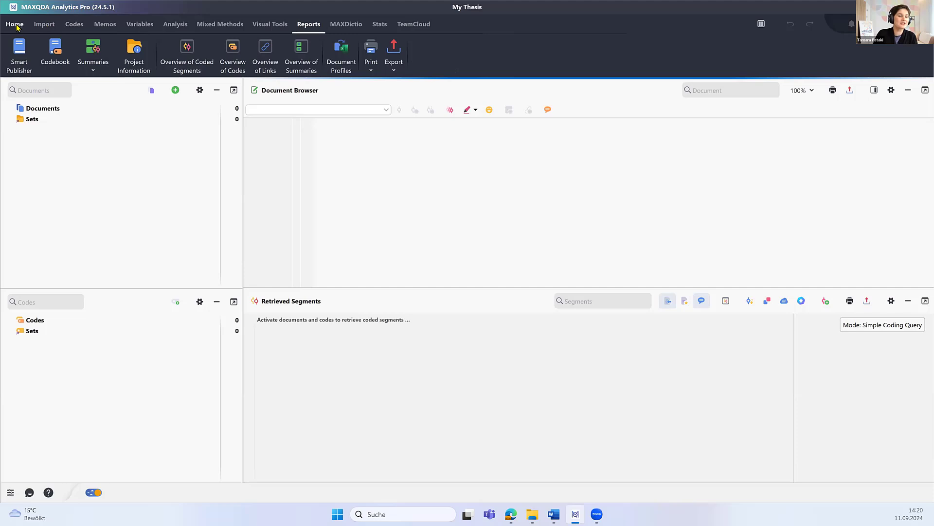
pyautogui.click(44, 25)
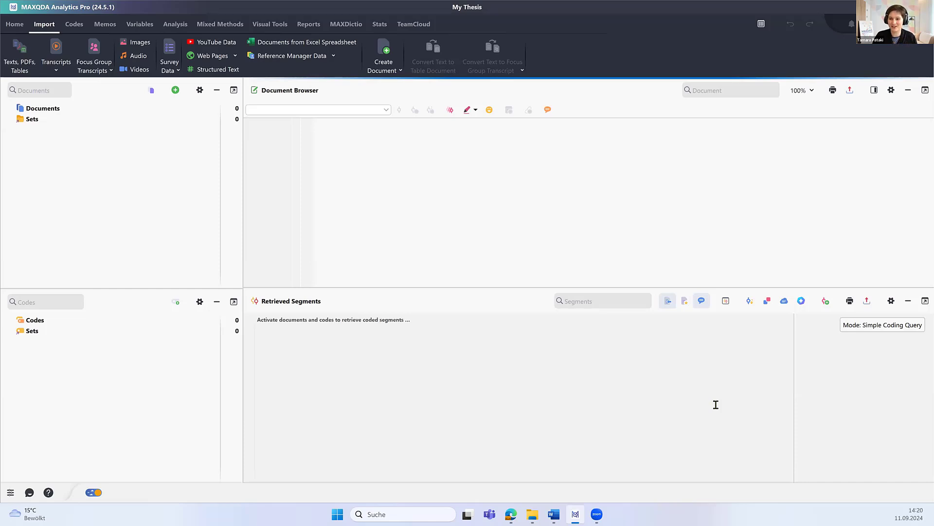
pyautogui.click(909, 301)
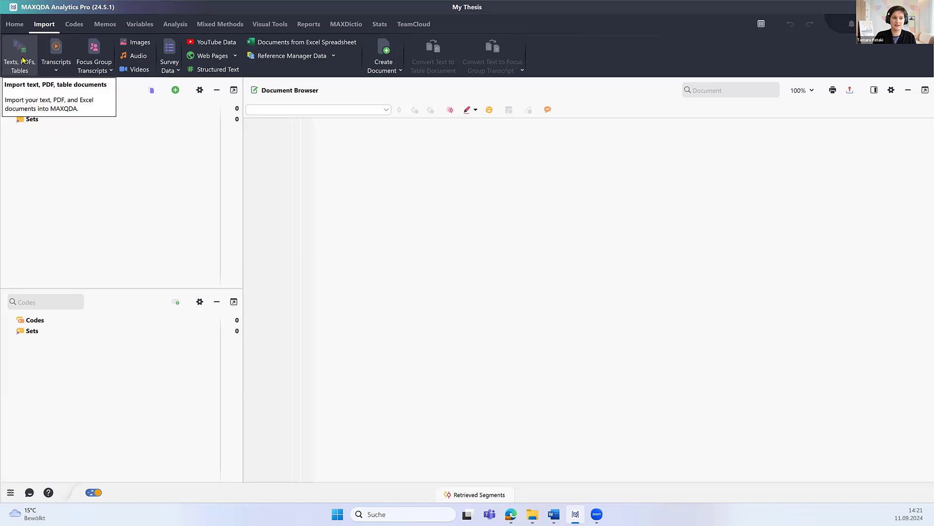
# Import the first seven Word interview documents from the Interviews folder in Example Data, leaving out the Excel file
pyautogui.click(22, 59)
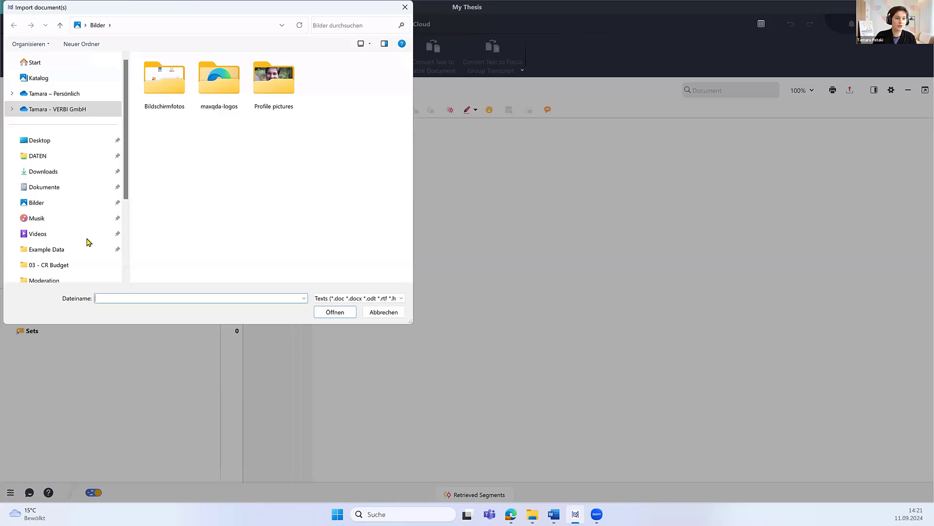
pyautogui.click(61, 253)
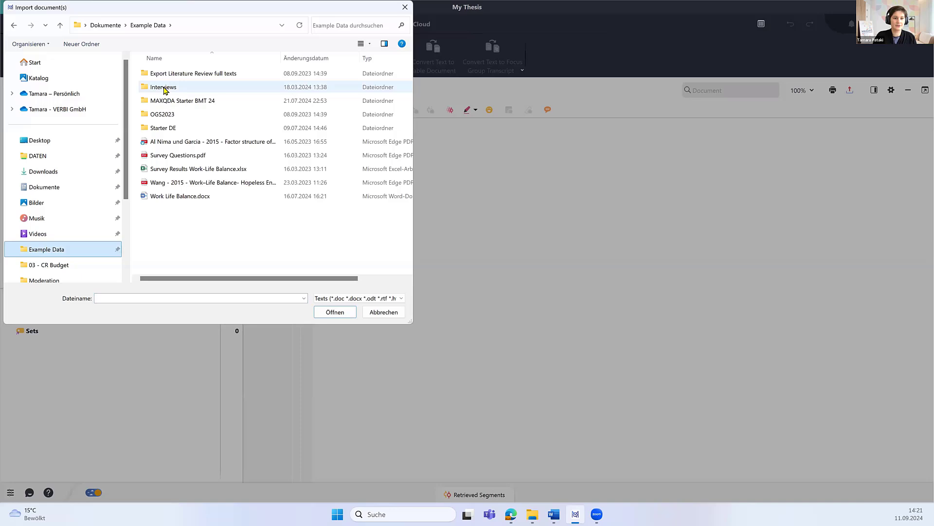
pyautogui.doubleClick(164, 88)
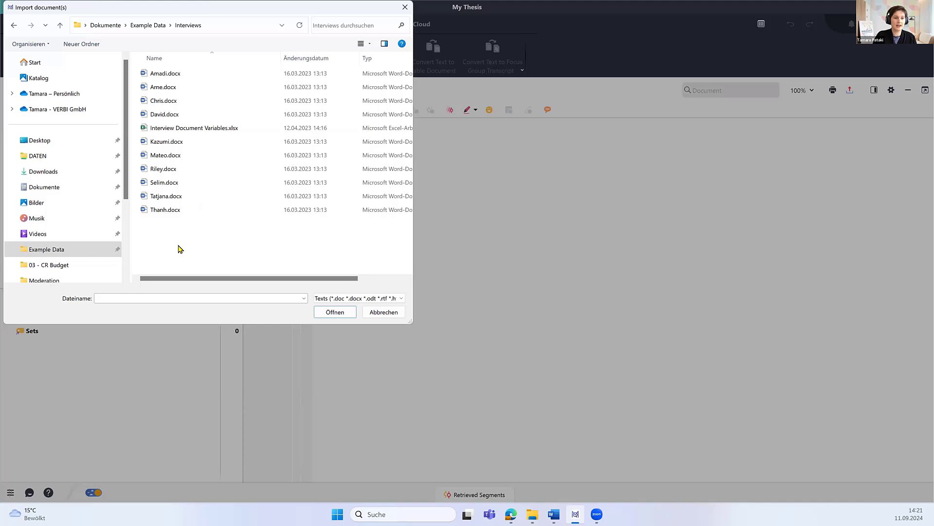
pyautogui.click(168, 76)
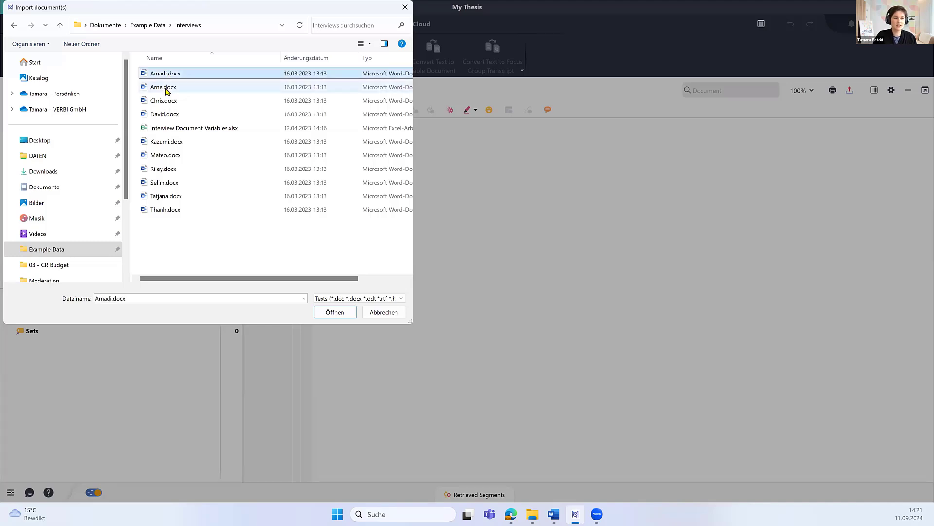
pyautogui.keyDown('ctrl'); pyautogui.click(167, 87); pyautogui.keyUp('ctrl')
pyautogui.keyDown('ctrl'); pyautogui.click(178, 101); pyautogui.keyUp('ctrl')
pyautogui.keyDown('ctrl'); pyautogui.click(178, 114); pyautogui.keyUp('ctrl')
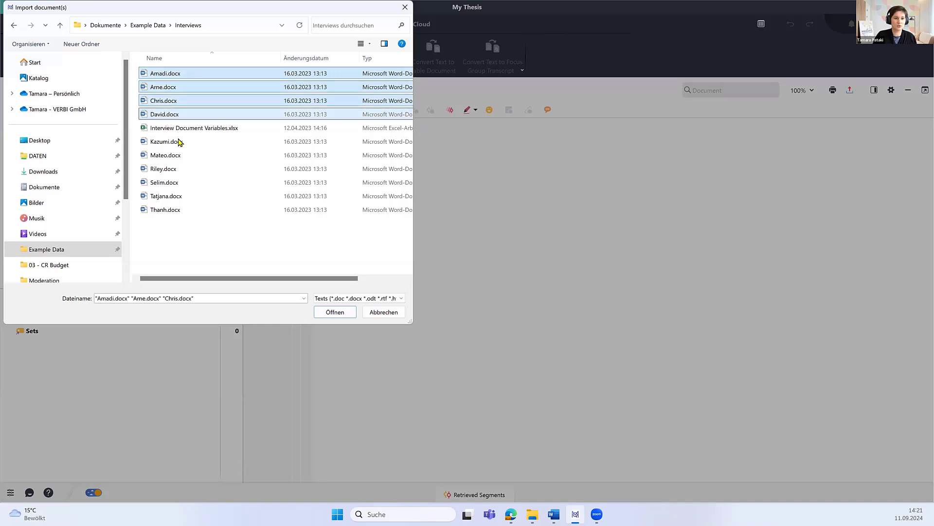
pyautogui.keyDown('ctrl'); pyautogui.click(178, 142); pyautogui.keyUp('ctrl')
pyautogui.keyDown('ctrl'); pyautogui.click(182, 157); pyautogui.keyUp('ctrl')
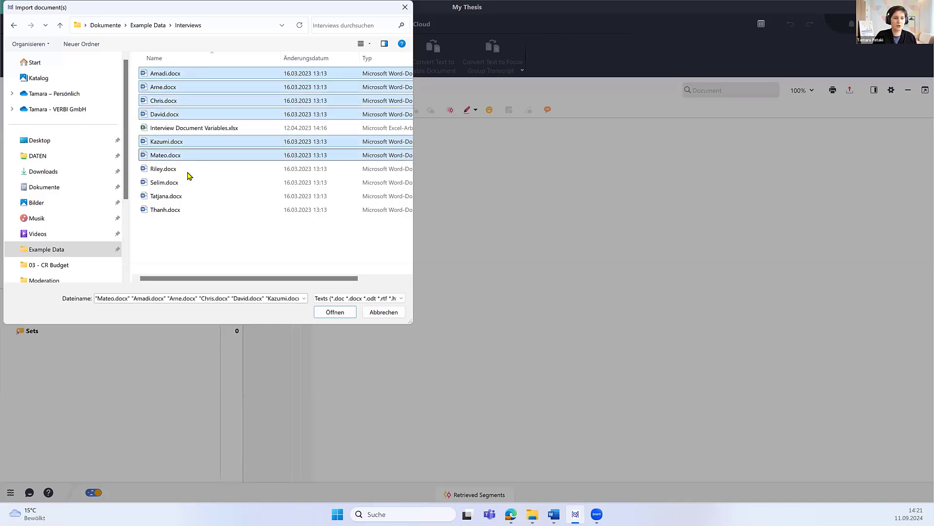
pyautogui.keyDown('ctrl'); pyautogui.click(187, 172); pyautogui.keyUp('ctrl')
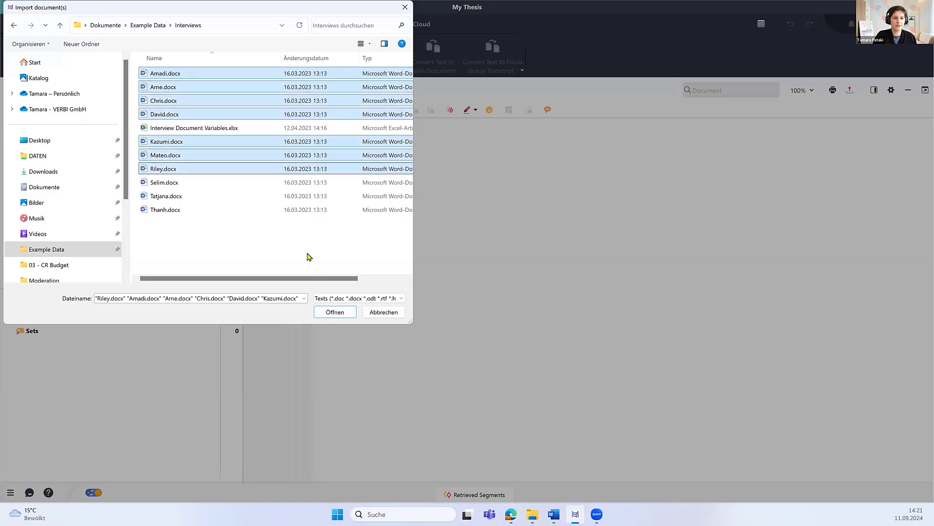
pyautogui.click(341, 312)
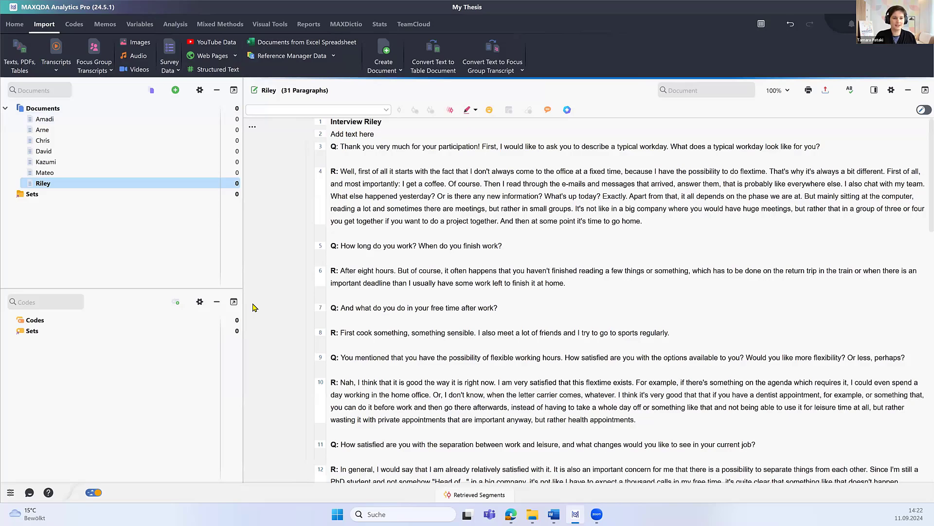
# Switch to File Explorer and add the next not-yet-imported Word interview from the Interviews folder to the project's documents
pyautogui.click(534, 514)
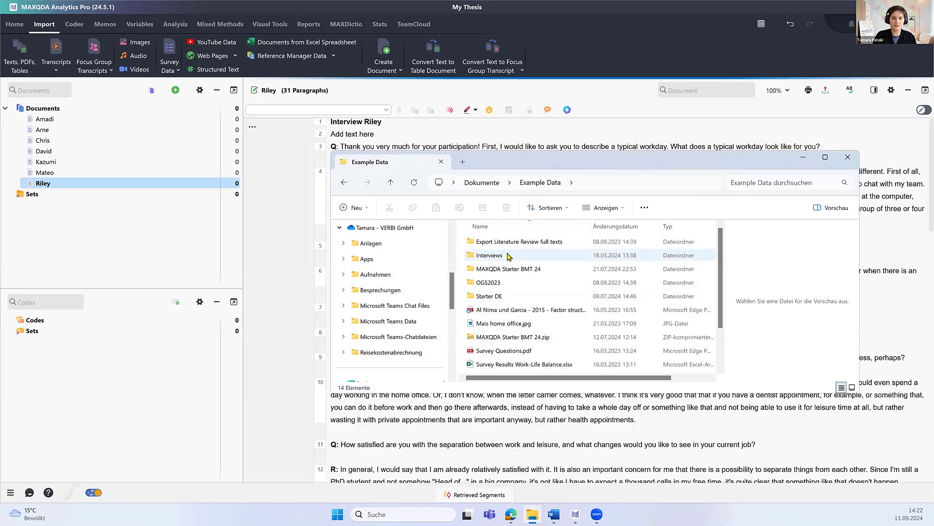
pyautogui.doubleClick(508, 256)
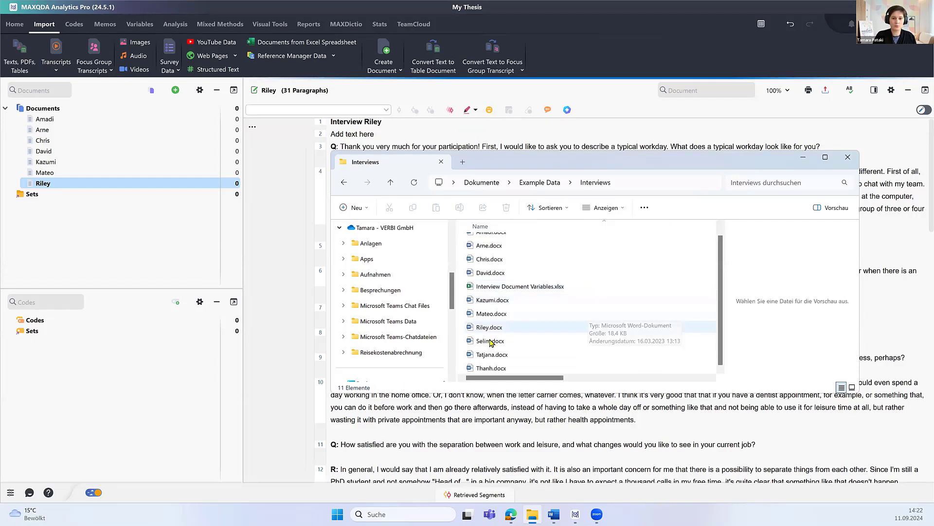
pyautogui.scroll(-1, 489, 344)
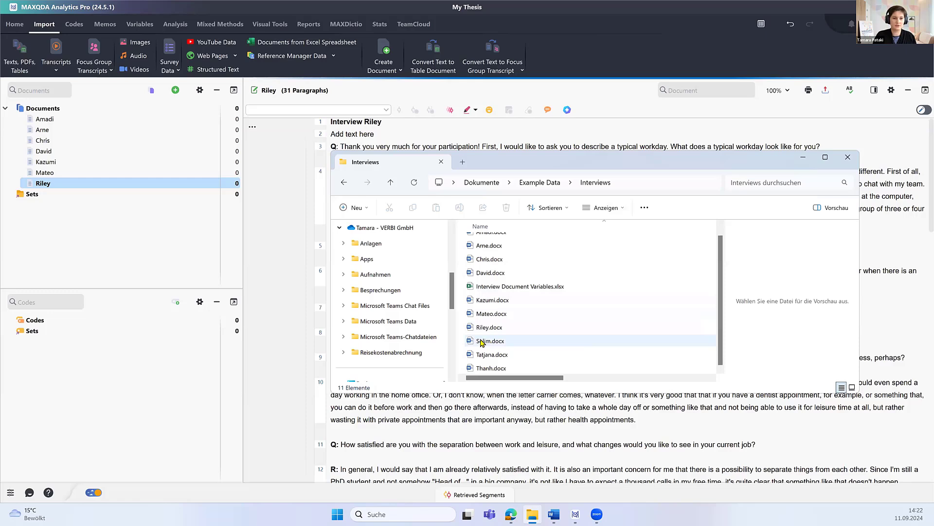
pyautogui.moveTo(482, 342); pyautogui.dragTo(85, 115)
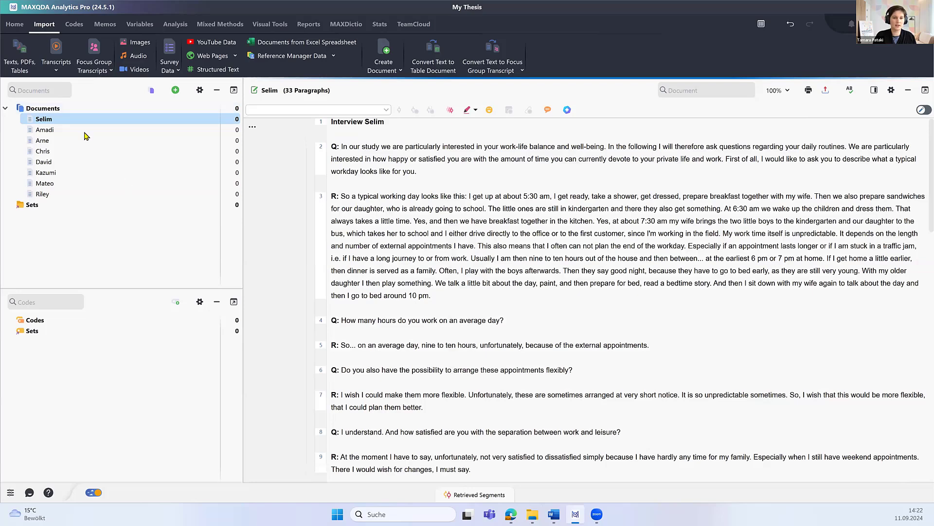
pyautogui.moveTo(59, 120)
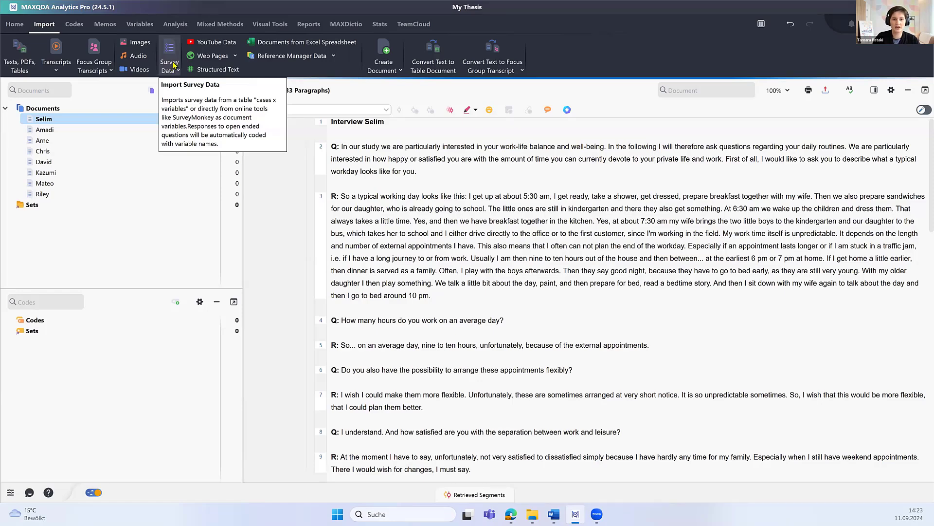
# Start a survey data import from the Excel file Survey Results Work-Life Balance.xlsx in the Example Data folder
pyautogui.click(174, 65)
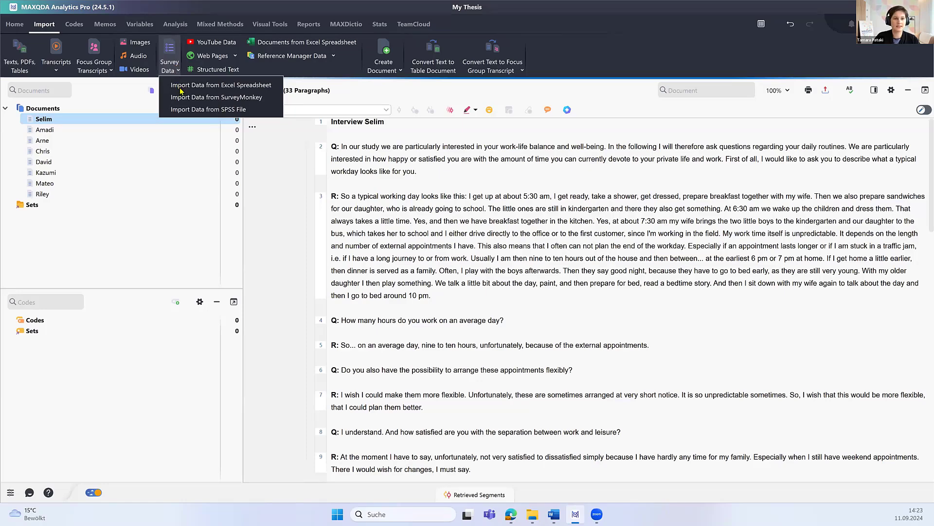
pyautogui.click(183, 85)
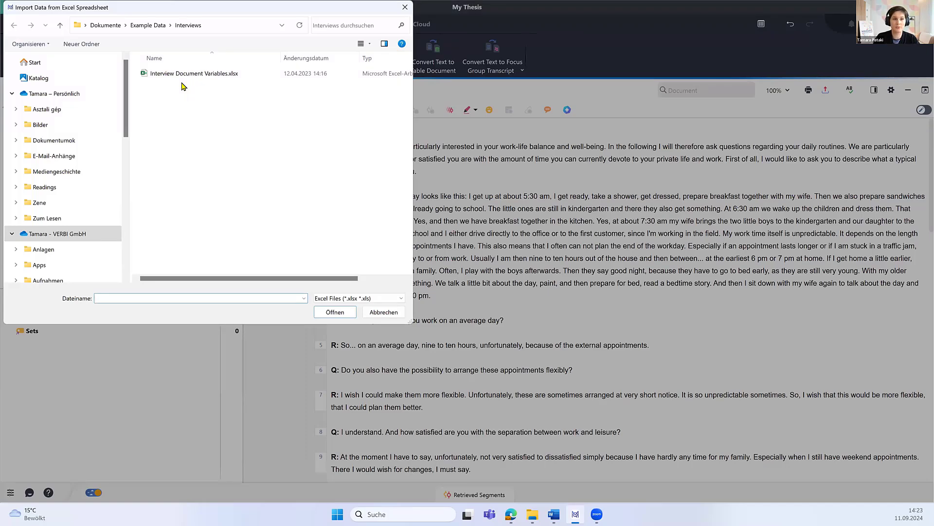
pyautogui.click(145, 27)
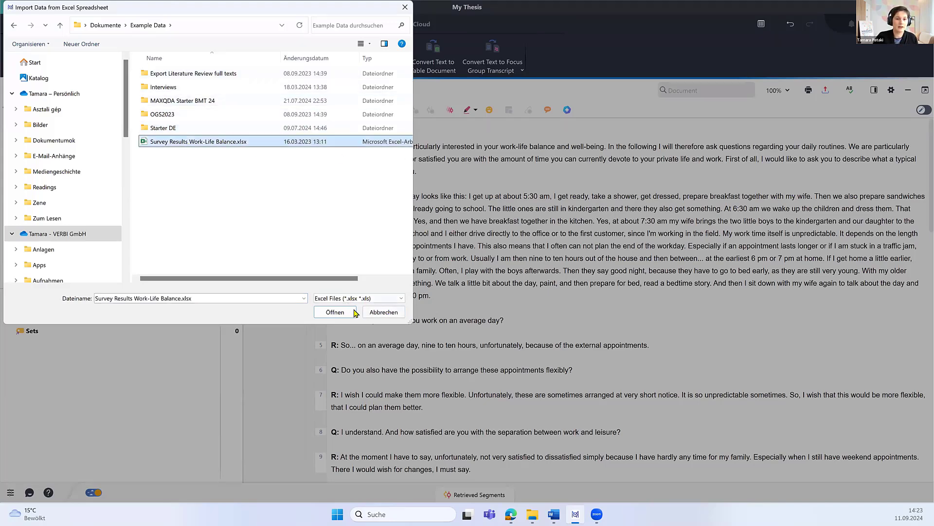
pyautogui.click(335, 312)
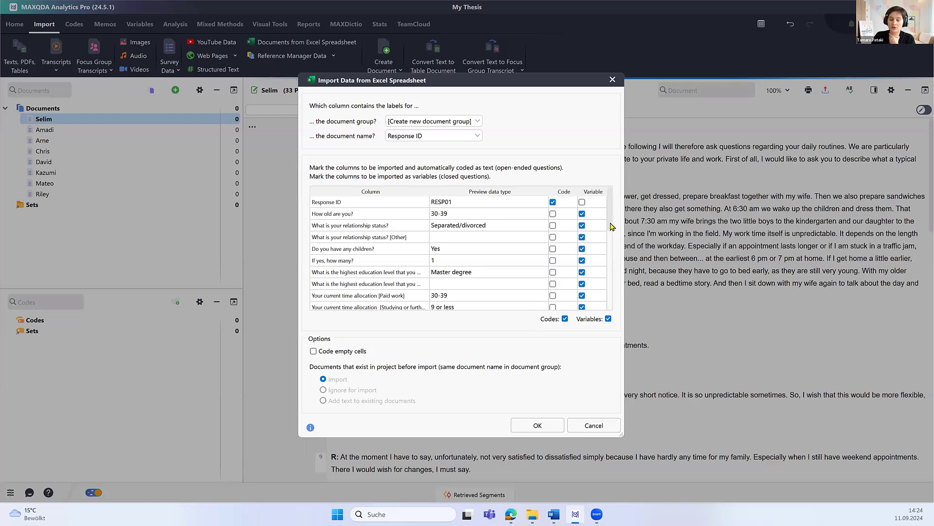
# Import the Response ID column as a variable instead of a code, review the other columns, and accept the column settings
pyautogui.click(553, 202)
pyautogui.click(582, 202)
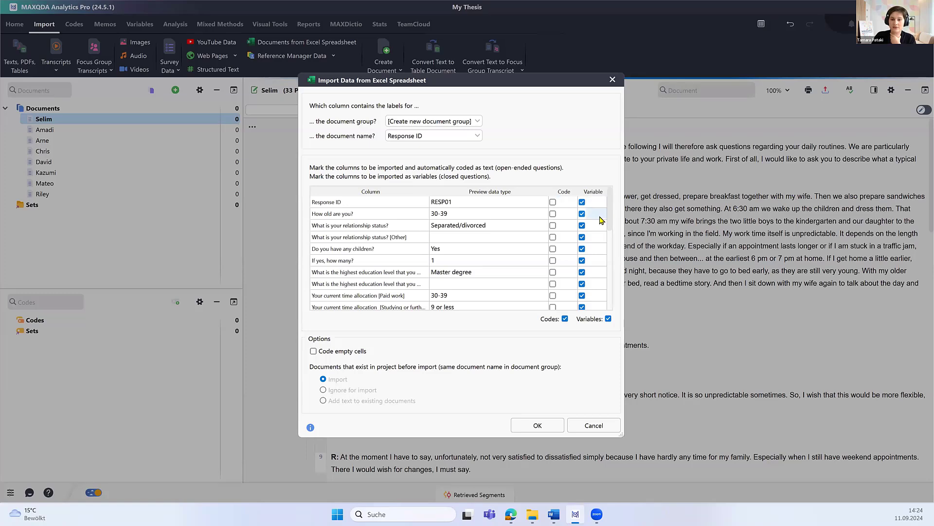
pyautogui.scroll(-1, 602, 220)
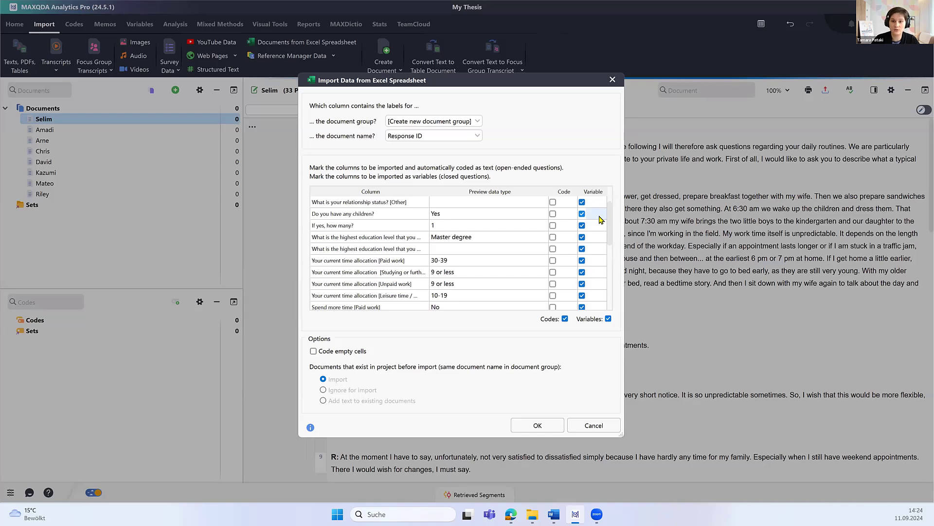
pyautogui.scroll(-5, 598, 216)
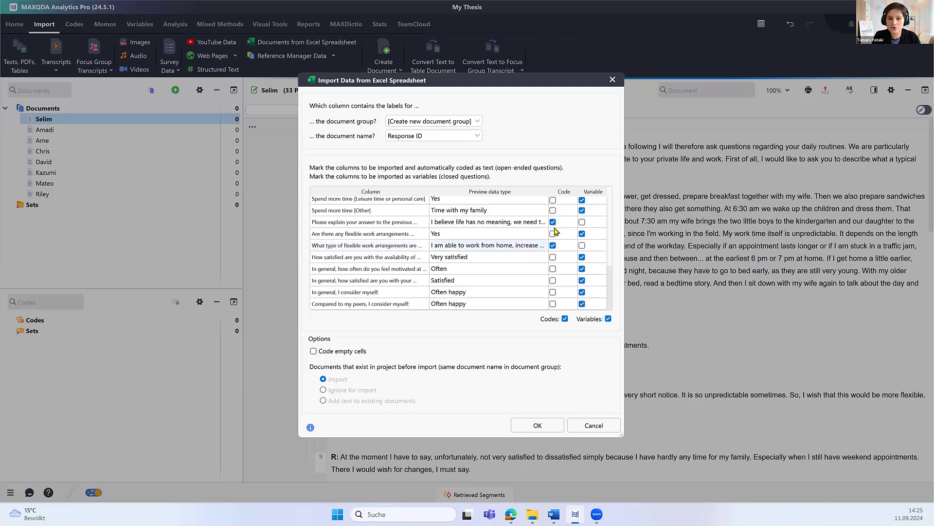
pyautogui.click(537, 426)
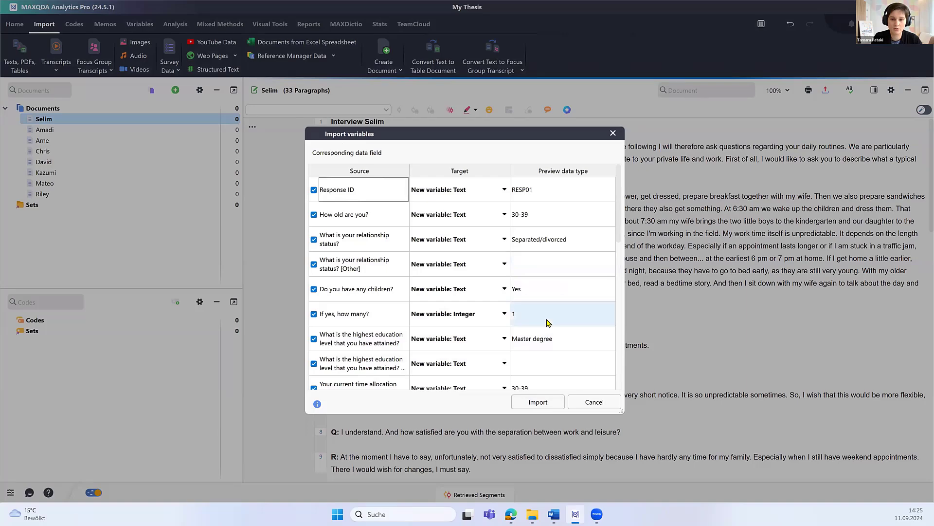
# Review the new survey variables' data types, import them all, and dismiss the import report
pyautogui.scroll(-6, 548, 322)
pyautogui.scroll(1, 548, 322)
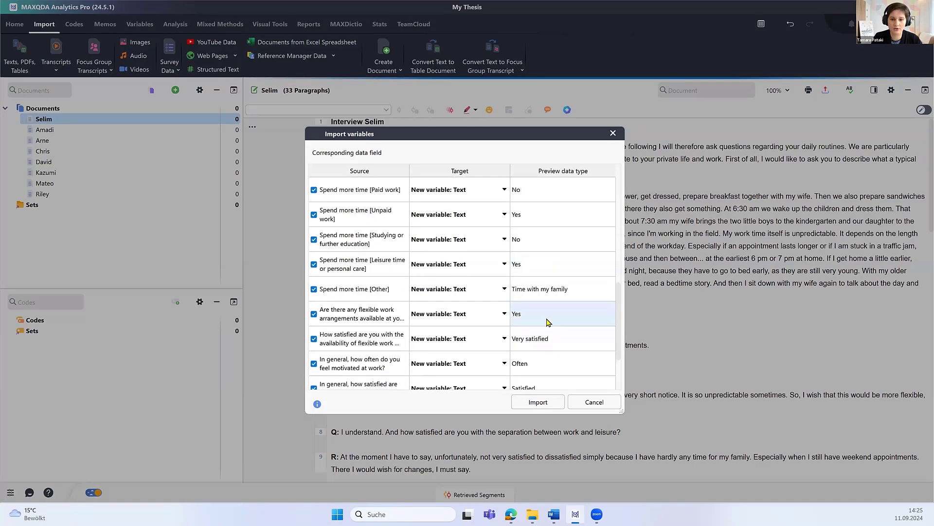
pyautogui.scroll(2, 548, 322)
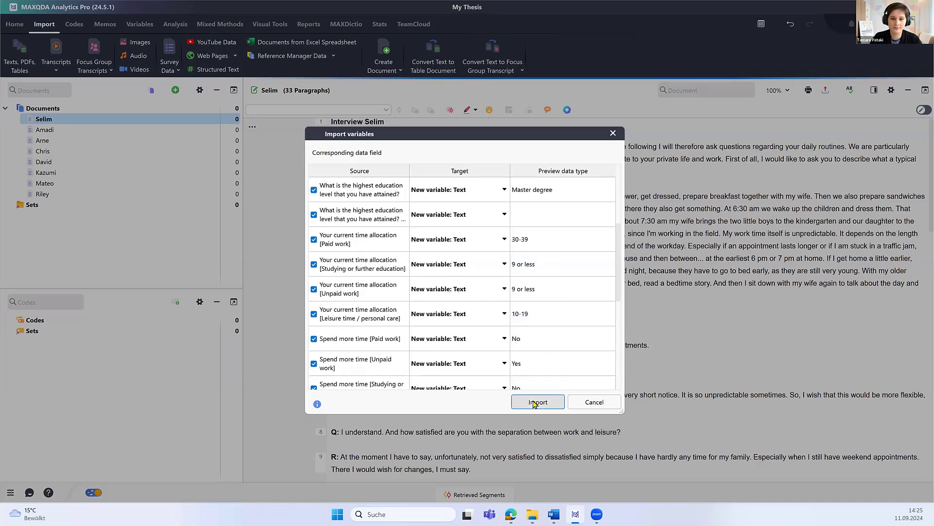
pyautogui.click(536, 402)
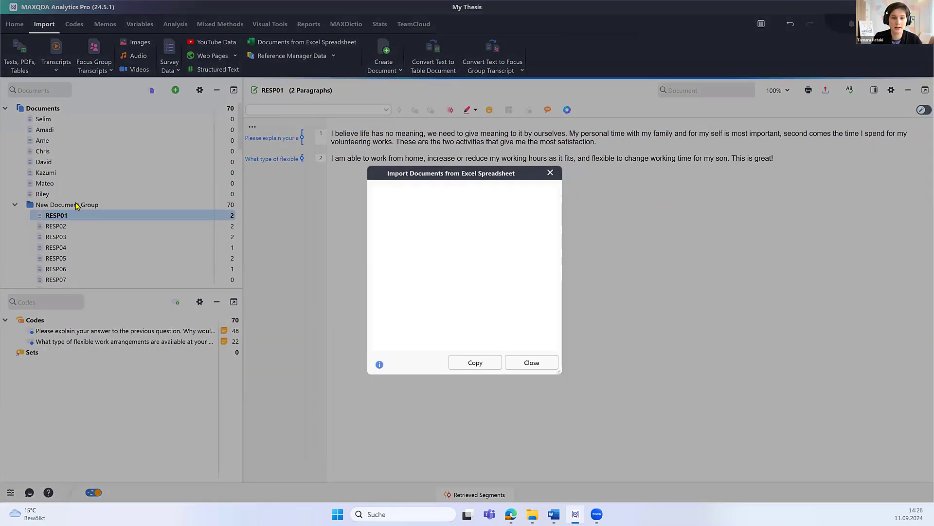
pyautogui.click(550, 173)
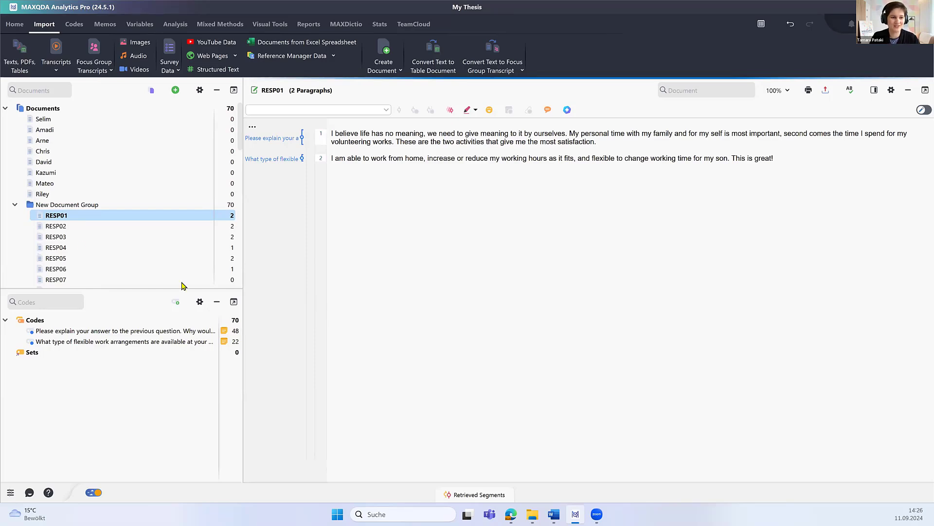
# Open survey response RESP04 from the new document group to view its coded answer
pyautogui.press('Down')
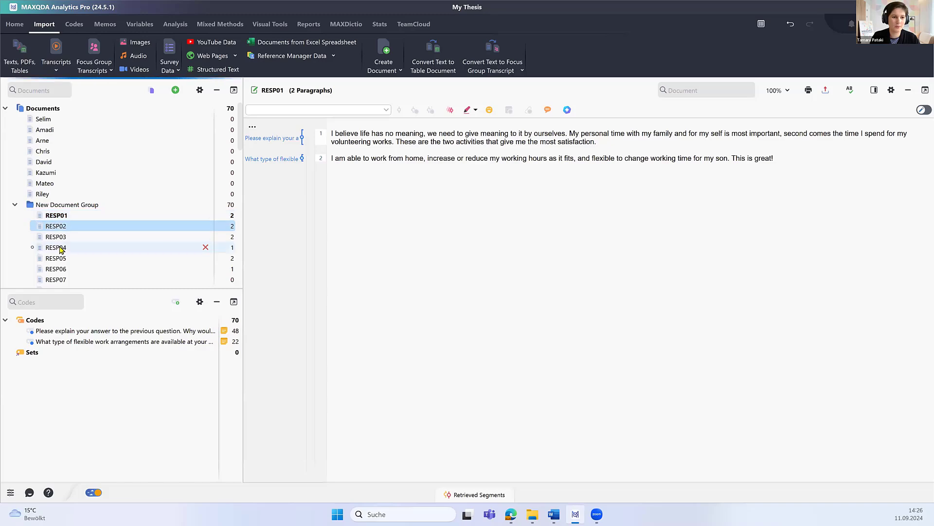
pyautogui.click(57, 227)
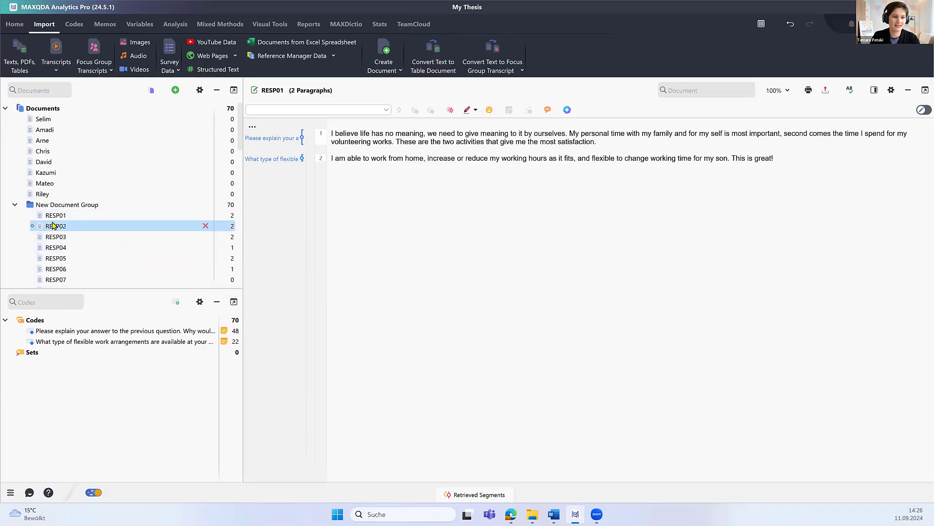
pyautogui.click(63, 249)
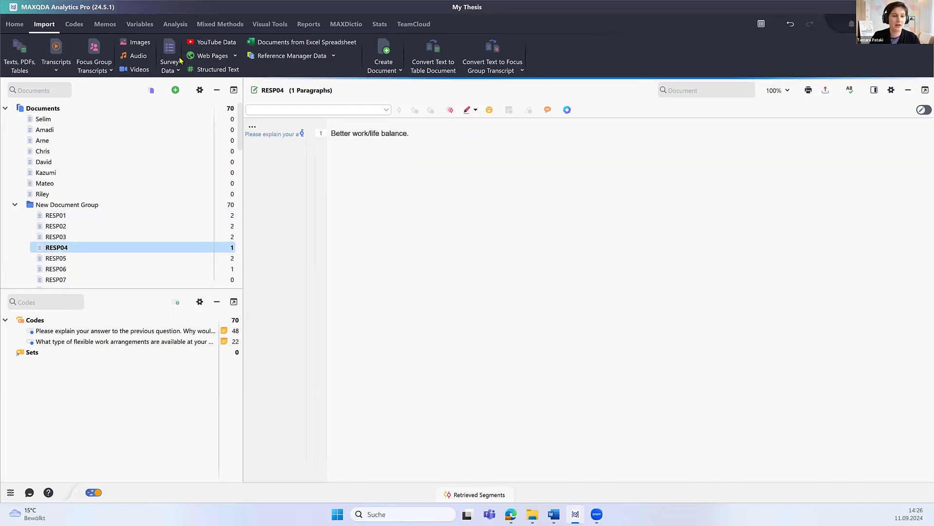
pyautogui.click(151, 90)
pyautogui.click(212, 62)
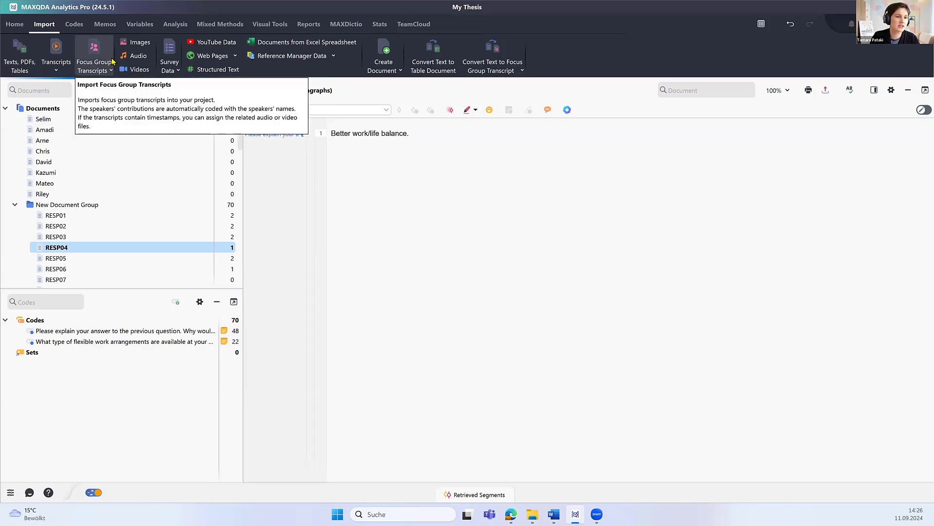
pyautogui.click(55, 67)
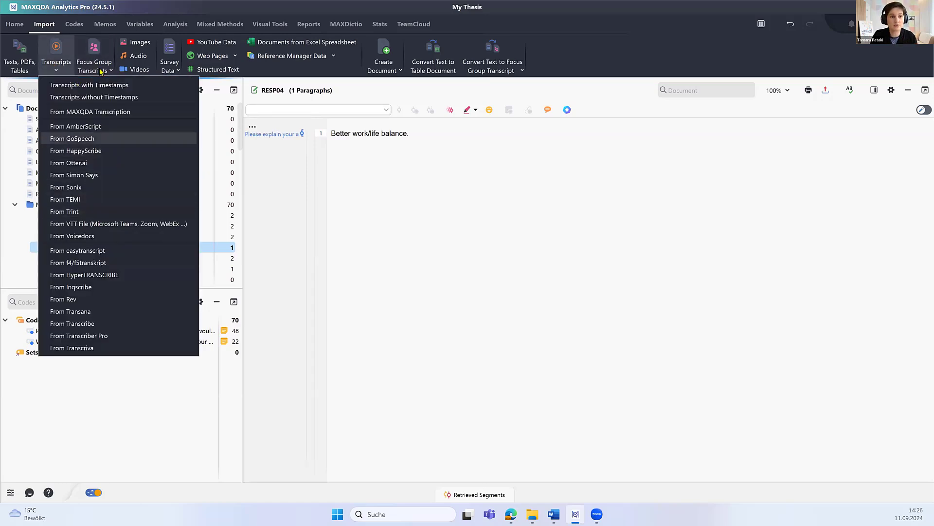
pyautogui.click(261, 152)
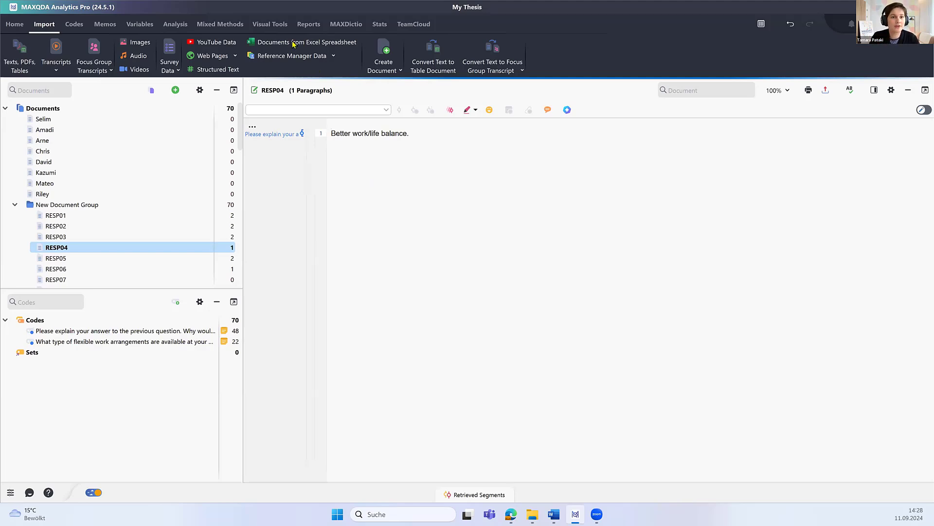
# Start a first worksheet in QTT: Questions - Themes - Theories and name it Work Life Balance
pyautogui.click(172, 25)
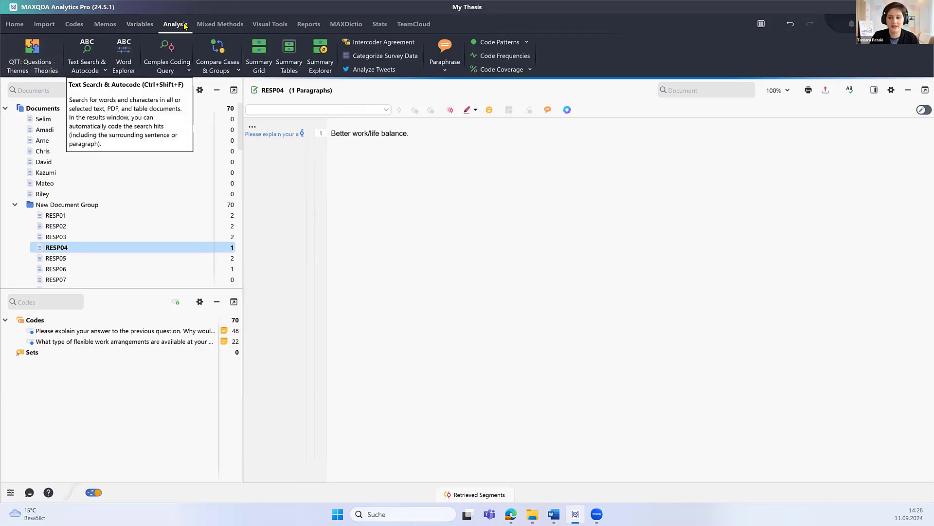
pyautogui.click(38, 52)
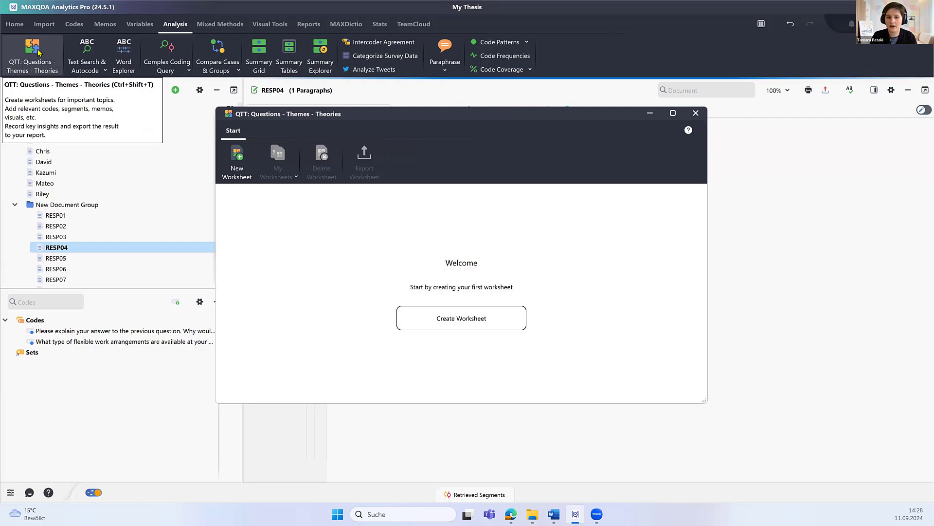
pyautogui.click(485, 321)
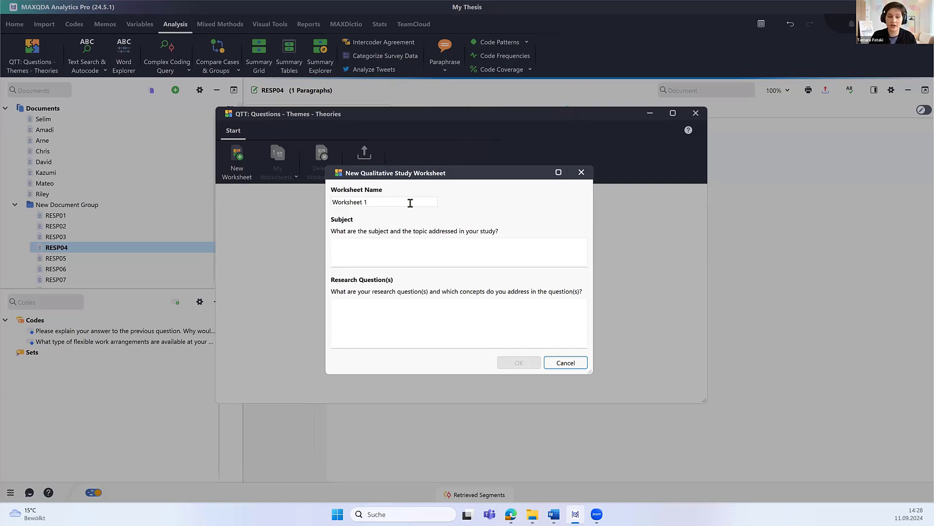
pyautogui.click(405, 201)
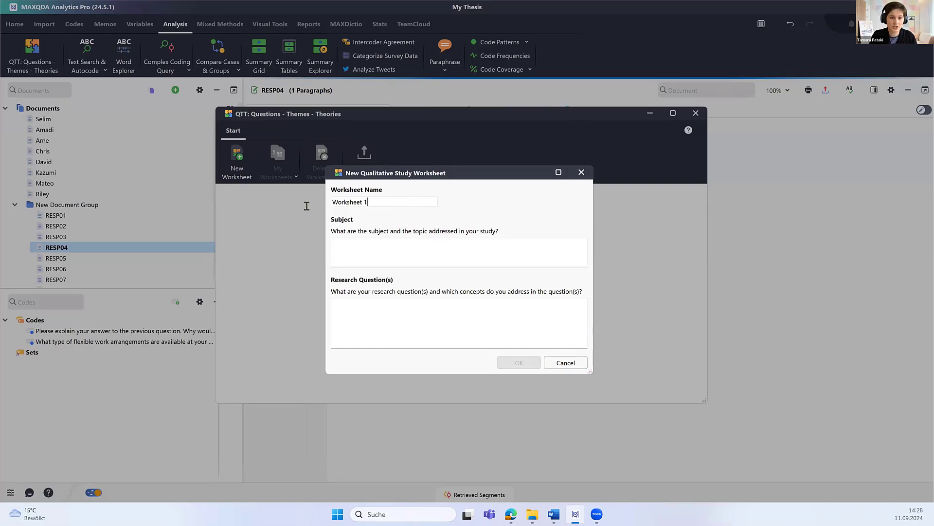
pyautogui.hotkey('ctrl', 'a')
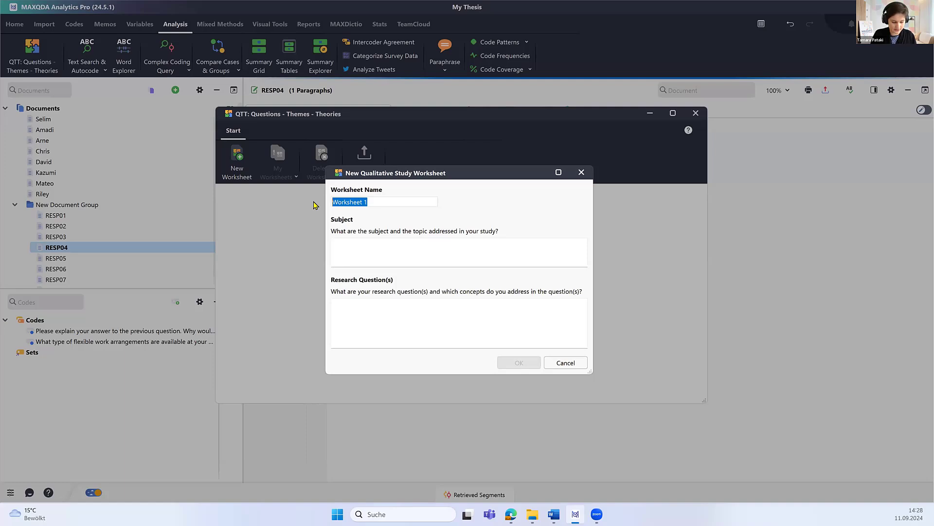
pyautogui.write('Wor')
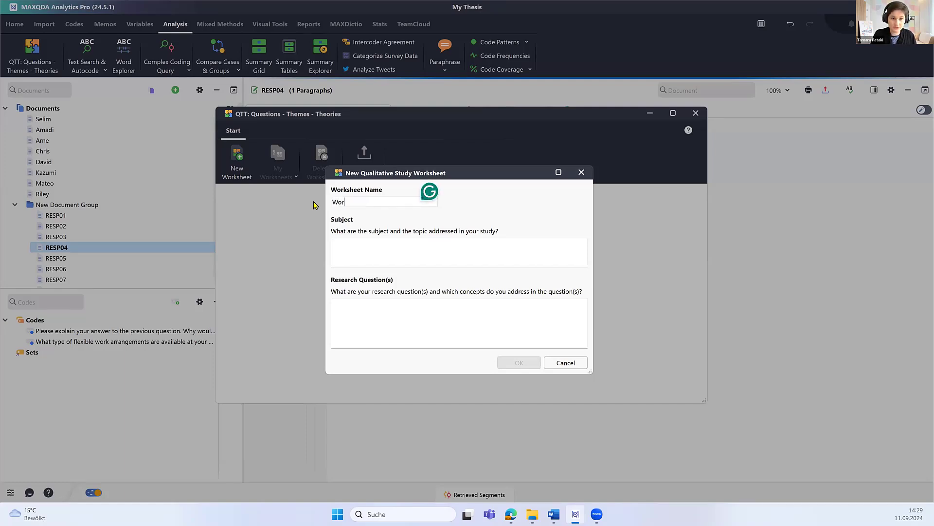
pyautogui.write('k')
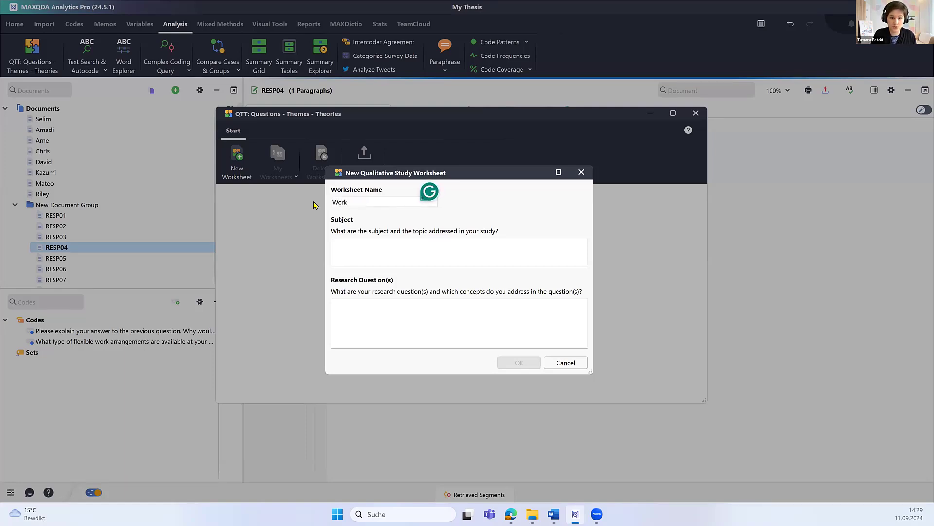
pyautogui.write(' Life B')
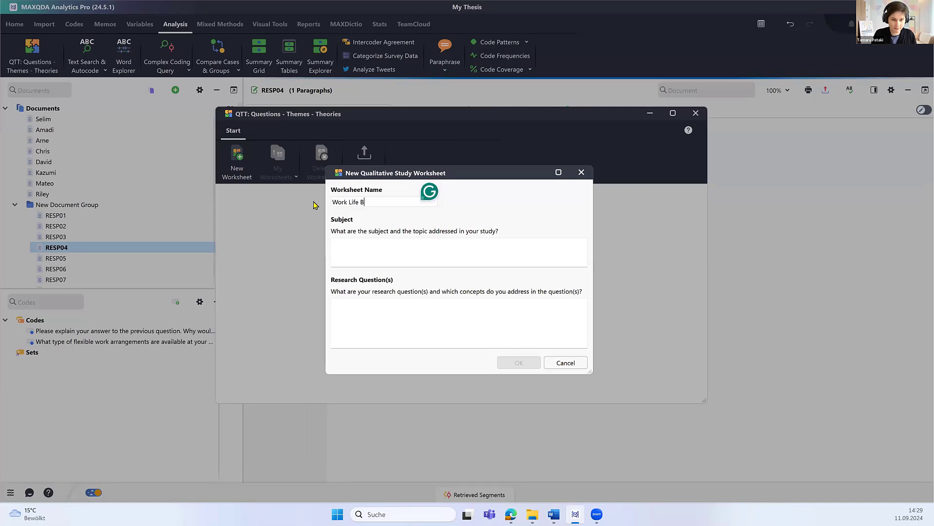
pyautogui.write('alance')
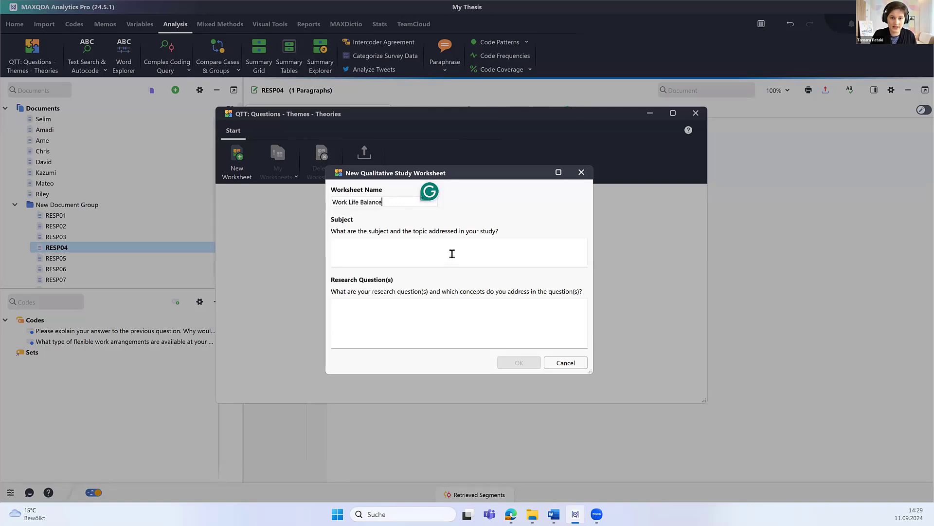
# Enter "Work and free time, cognitive well-being" as the subject of the worksheet
pyautogui.click(452, 254)
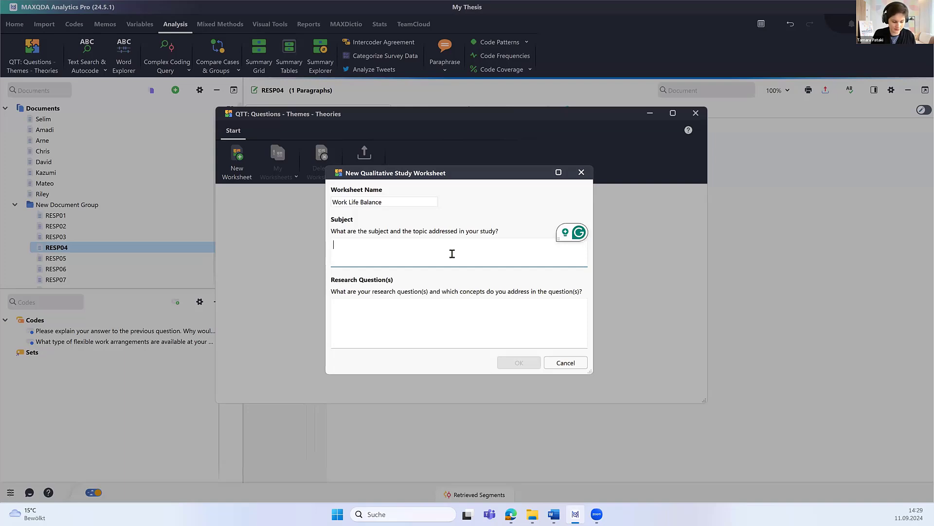
pyautogui.write('Wor')
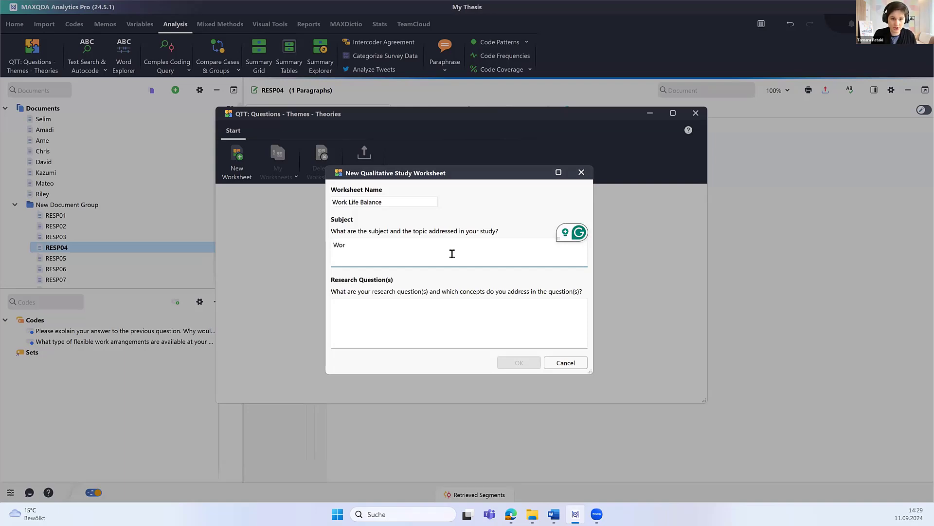
pyautogui.write('k and')
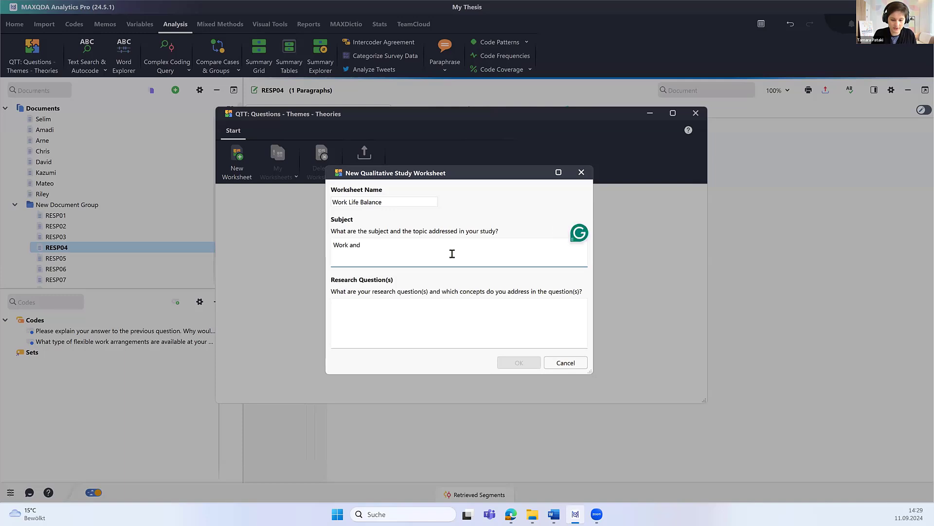
pyautogui.write(' free time, cogniti')
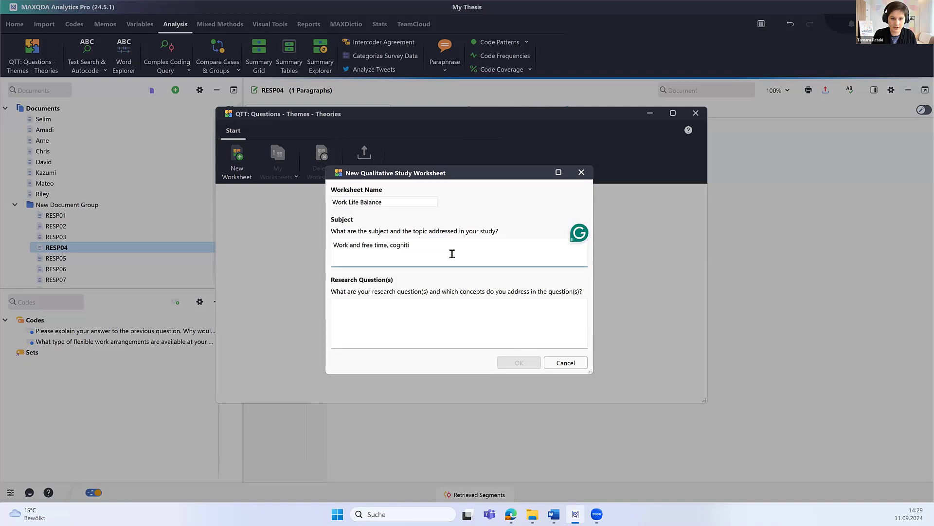
pyautogui.write('ve well-being')
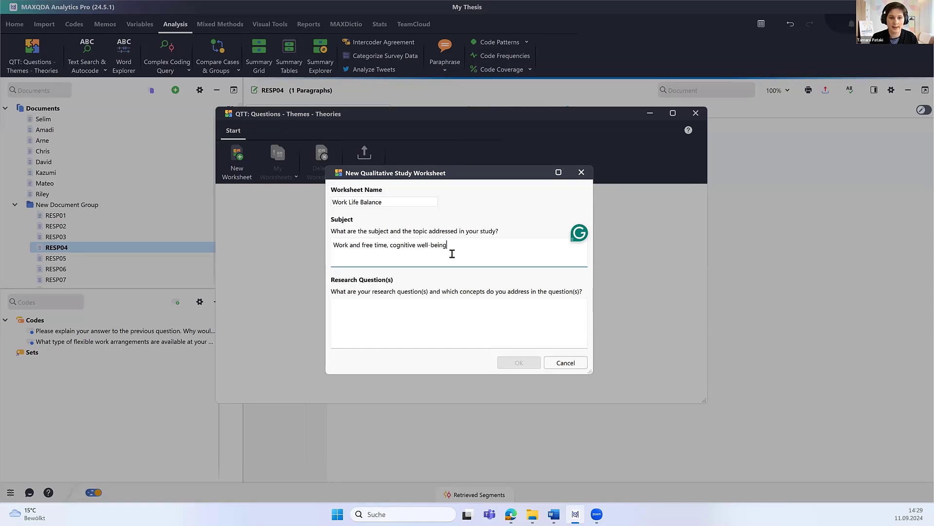
# Enter the research question "How does the separation between work and free time contribute to cognitive well-being?" and create the worksheet
pyautogui.click(483, 321)
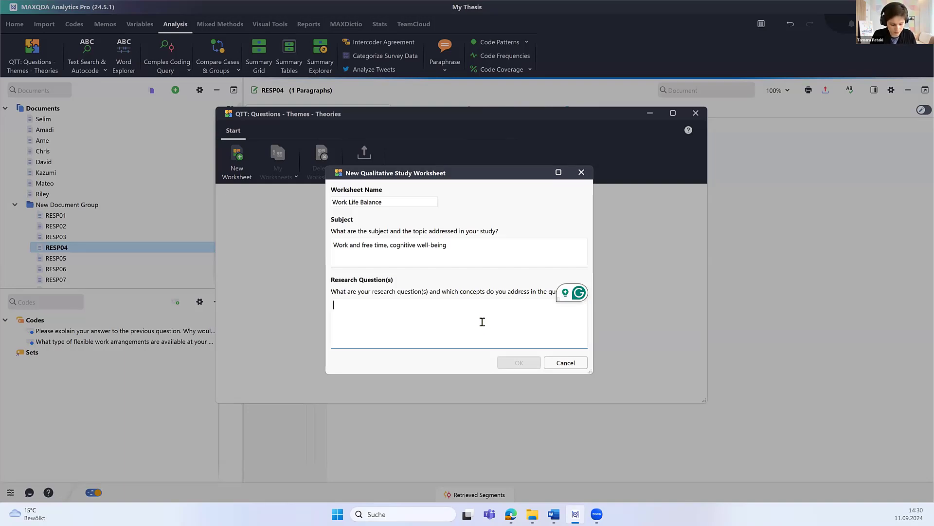
pyautogui.write('H')
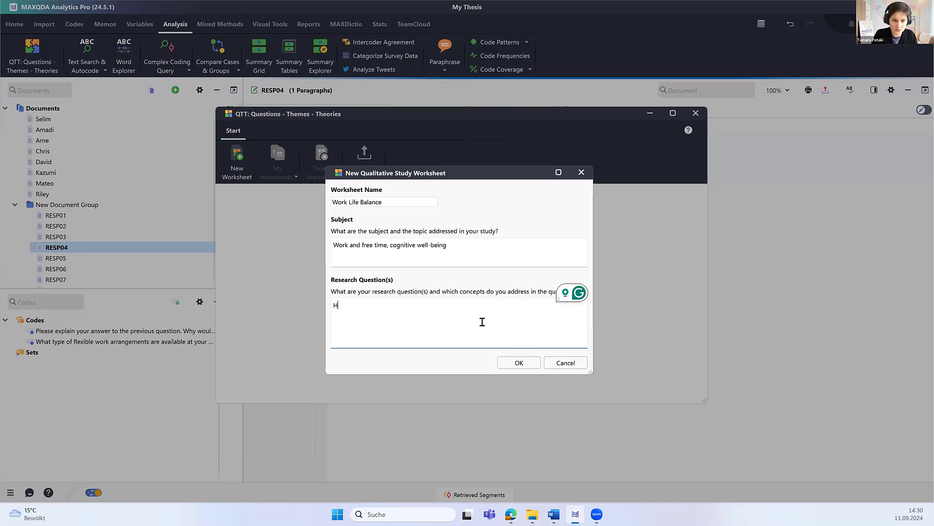
pyautogui.write('ow does')
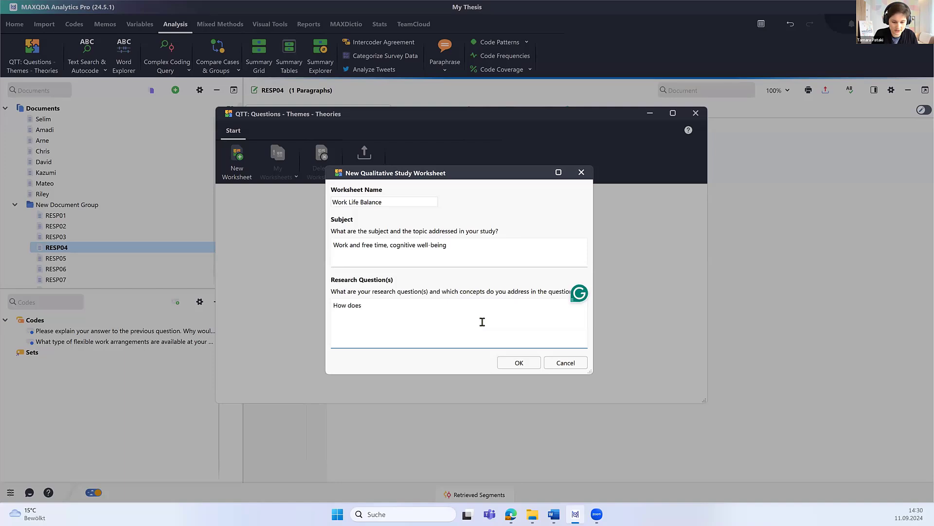
pyautogui.write(' the separation b')
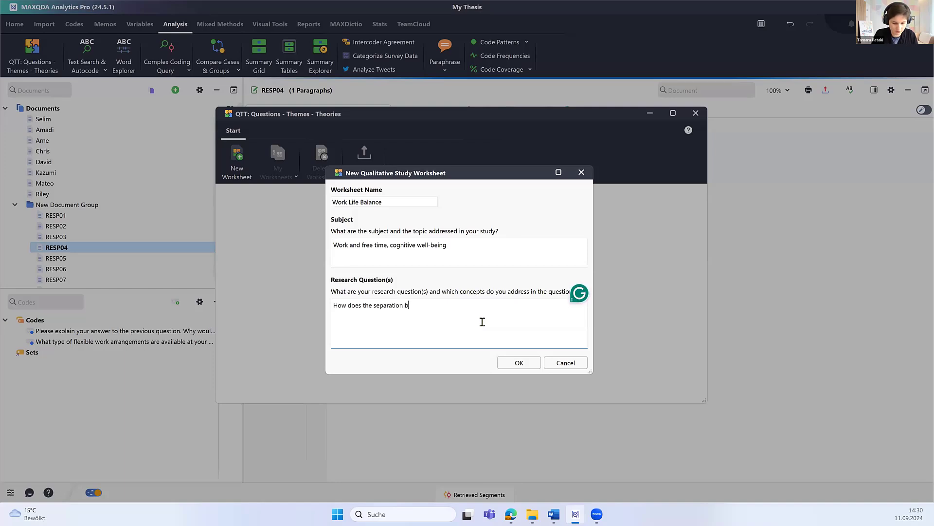
pyautogui.write('etween work an')
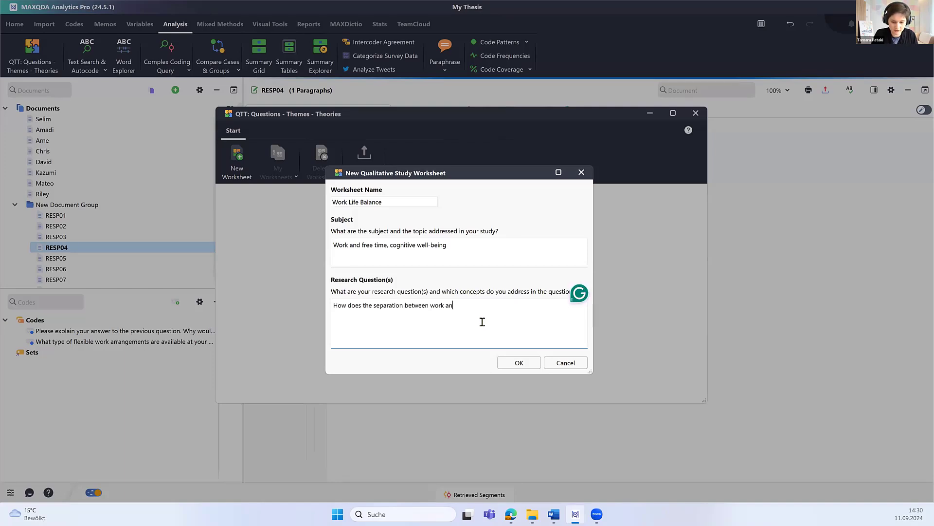
pyautogui.write('d free time contribute to cogn')
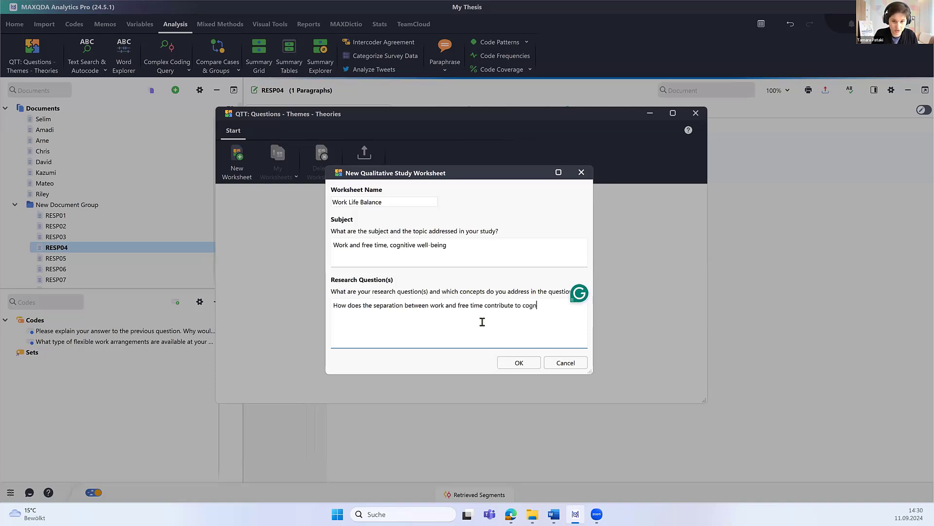
pyautogui.write('itive well-being?')
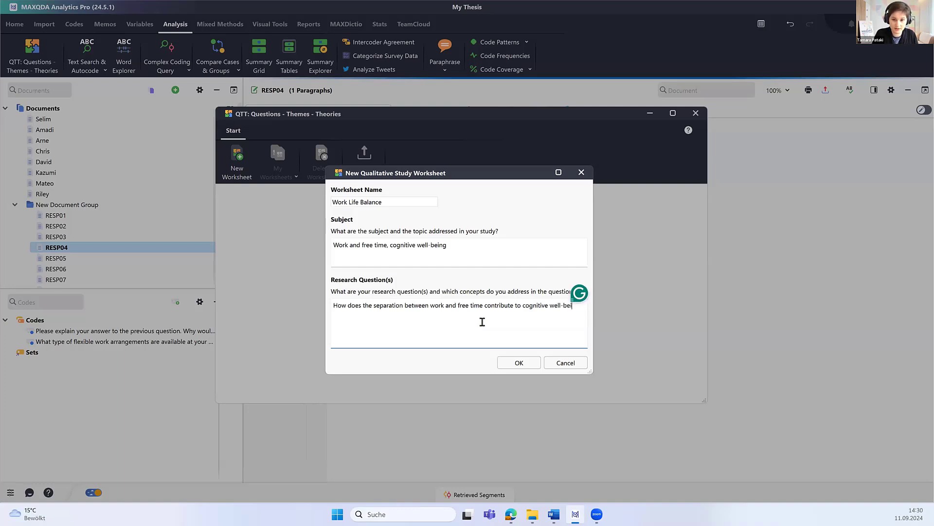
pyautogui.click(528, 362)
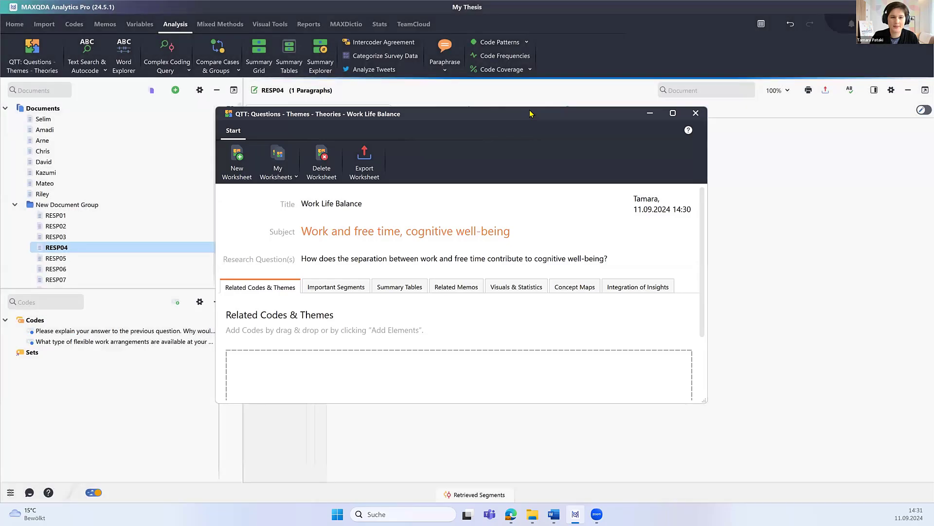
# Enlarge the worksheet window, look at its Related Codes & Themes and Important Segments sections, and close it
pyautogui.moveTo(529, 110); pyautogui.dragTo(516, 55)
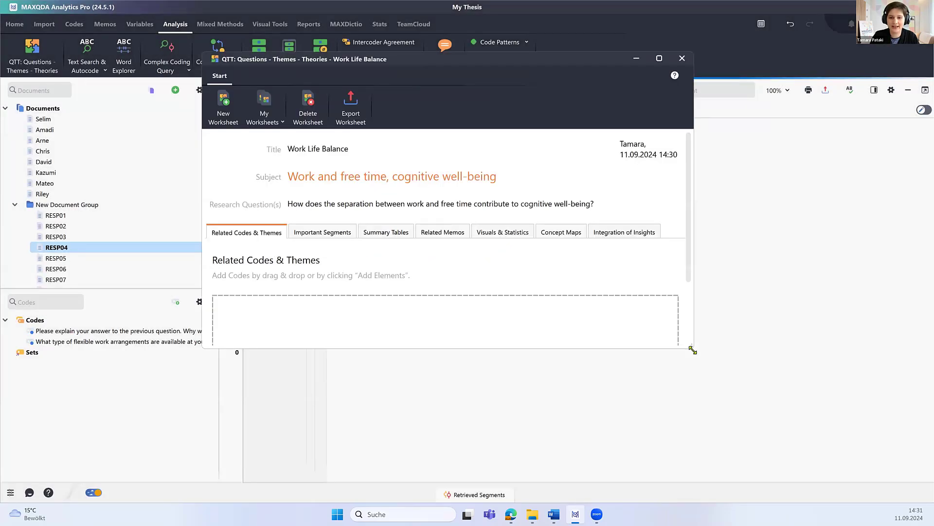
pyautogui.moveTo(693, 350); pyautogui.dragTo(751, 432)
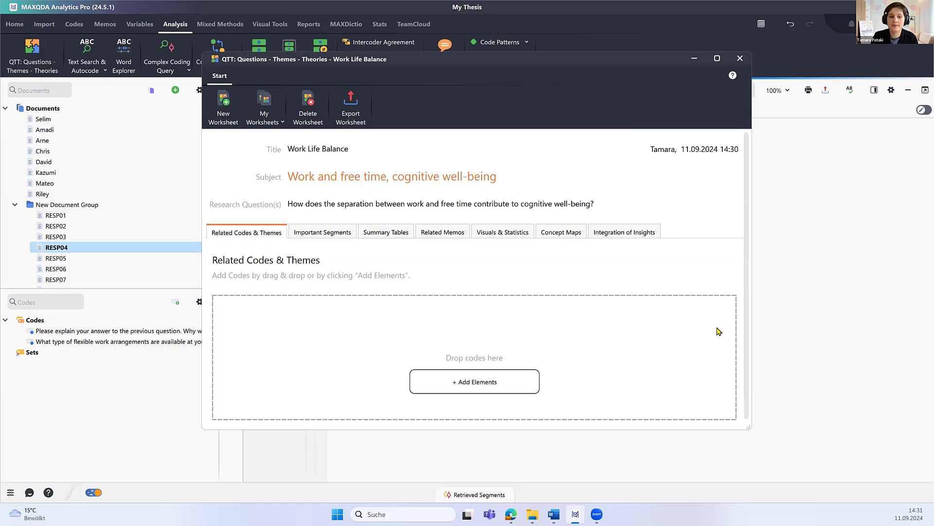
pyautogui.scroll(-1, 706, 304)
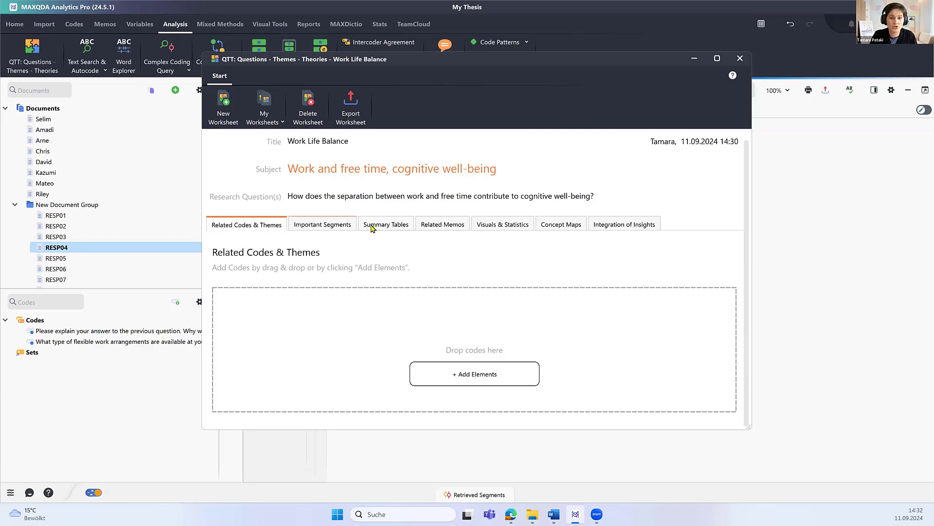
pyautogui.click(322, 224)
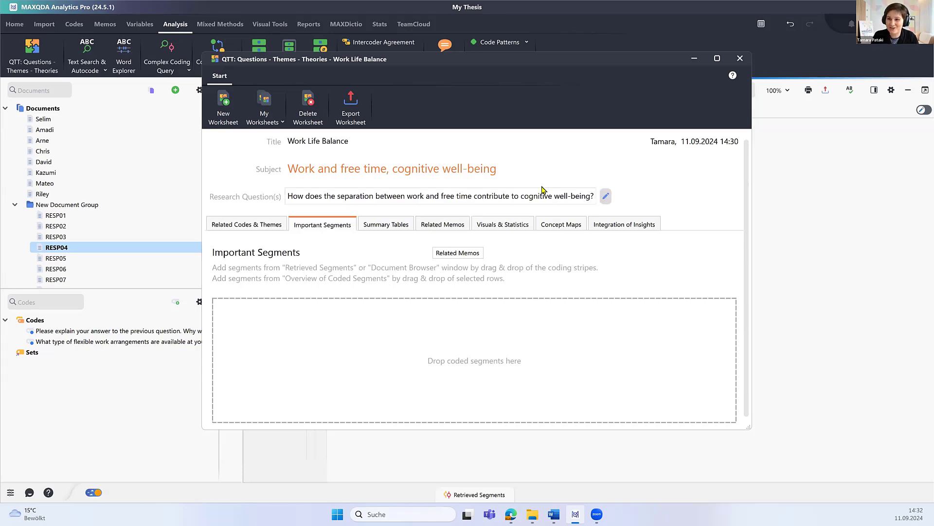
pyautogui.click(741, 58)
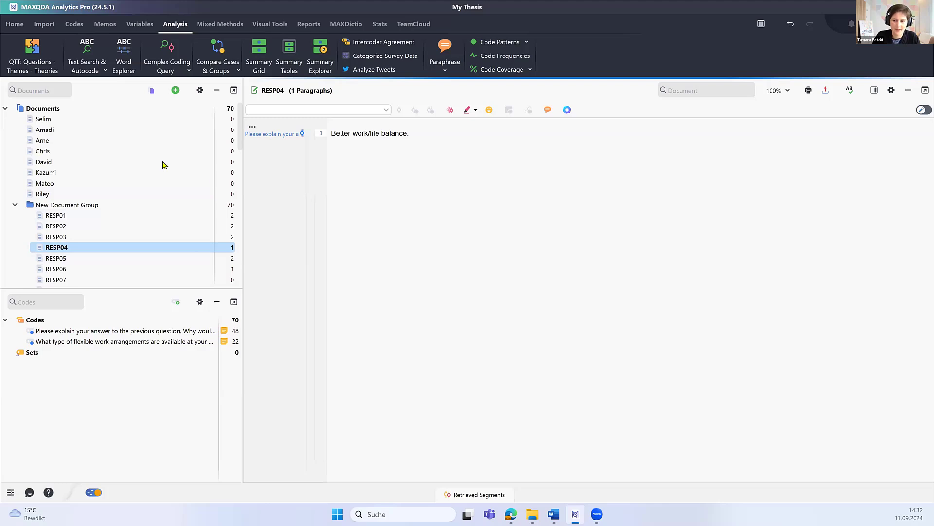
# Open the first interview document in the project and skim through its questions and answers, returning to the beginning
pyautogui.click(69, 123)
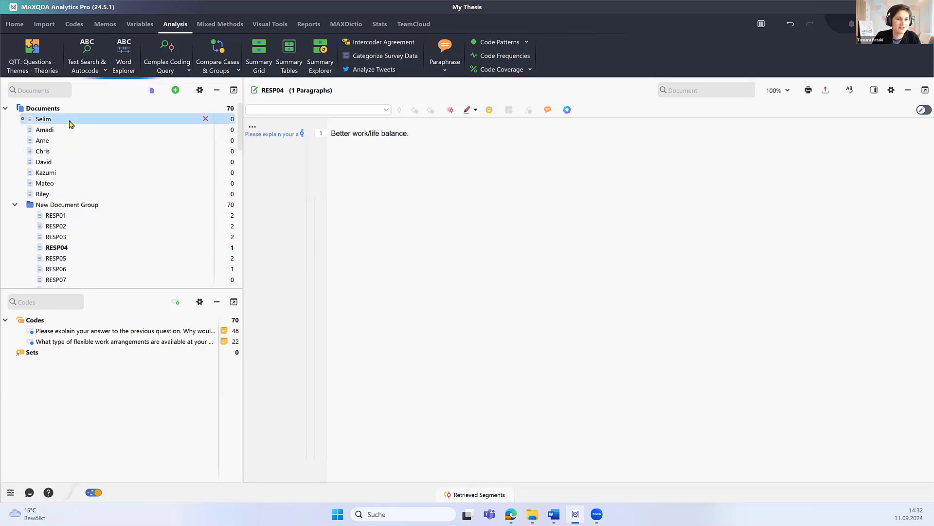
pyautogui.doubleClick(70, 124)
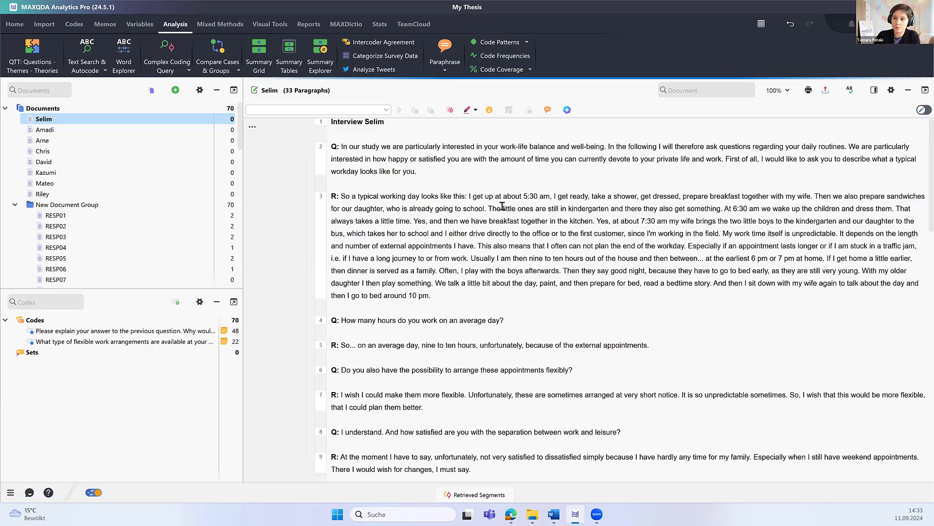
pyautogui.scroll(-1, 501, 208)
pyautogui.scroll(-5, 503, 209)
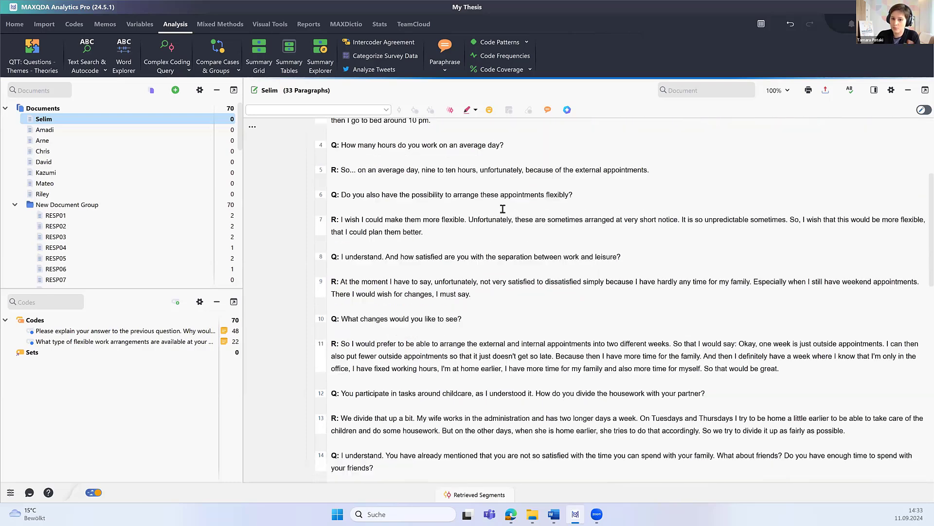
pyautogui.scroll(3, 502, 210)
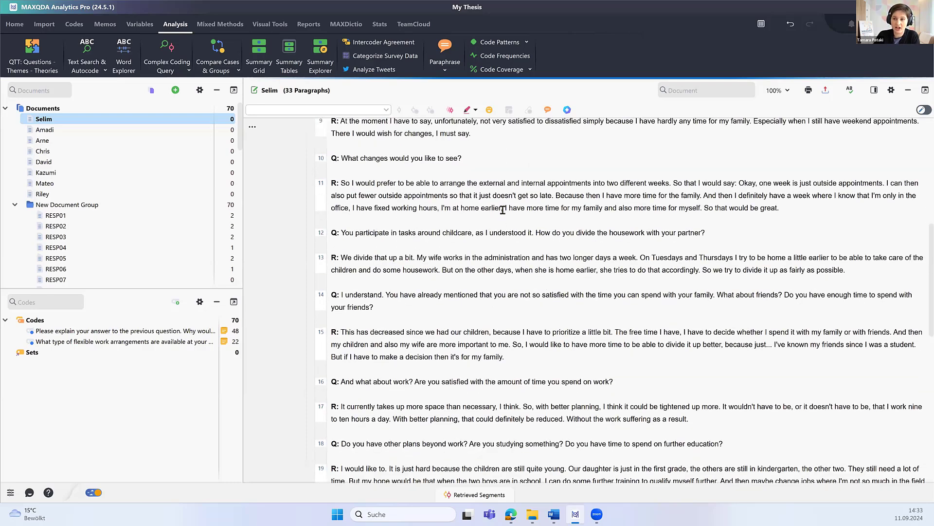
pyautogui.scroll(5, 502, 210)
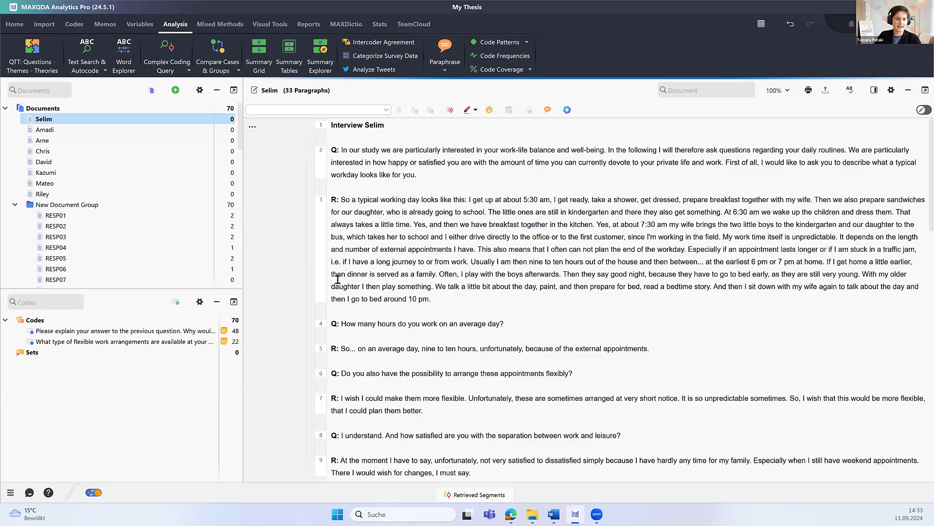
pyautogui.moveTo(210, 322)
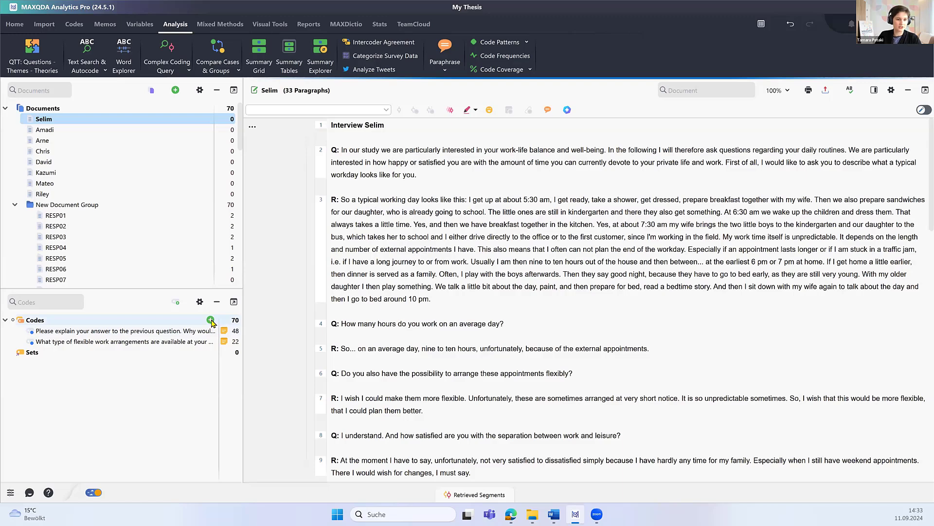
# Create a new code named "Childcare" in the code system, keeping the default blue colour
pyautogui.click(210, 321)
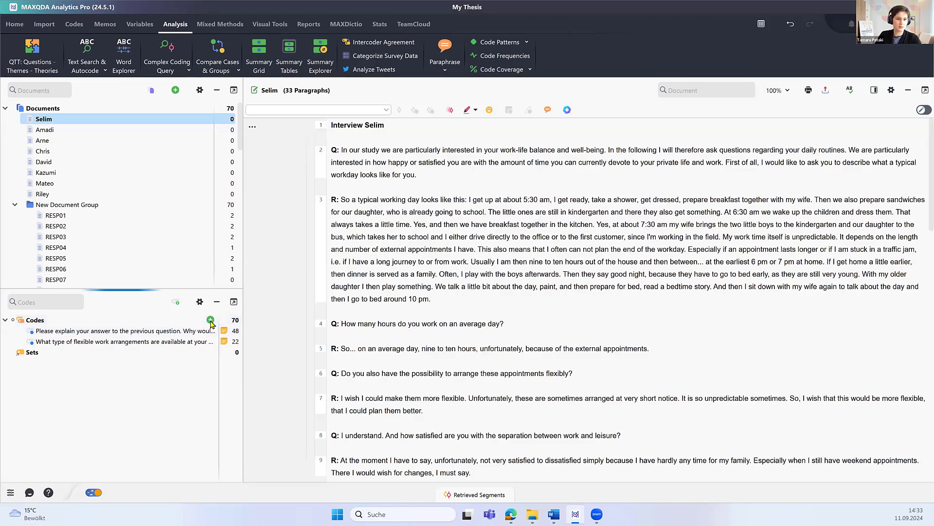
pyautogui.click(210, 321)
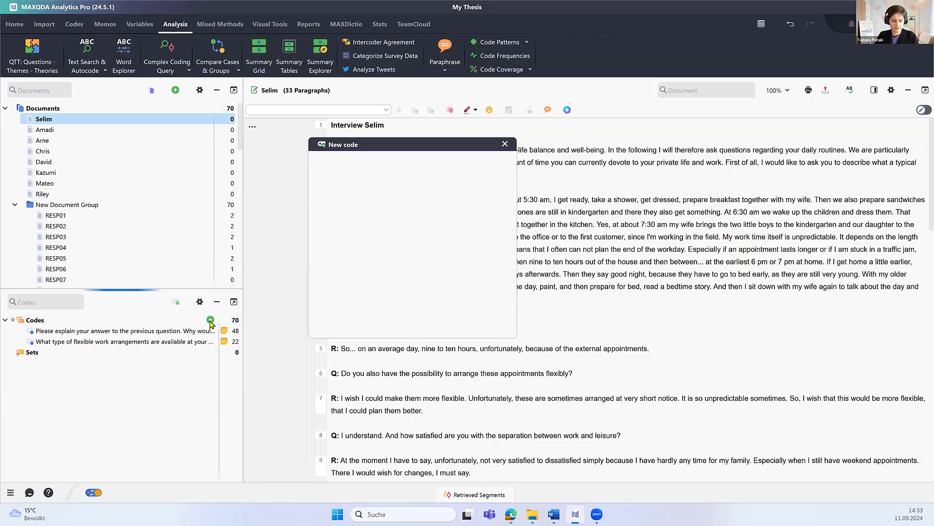
pyautogui.write('Chil')
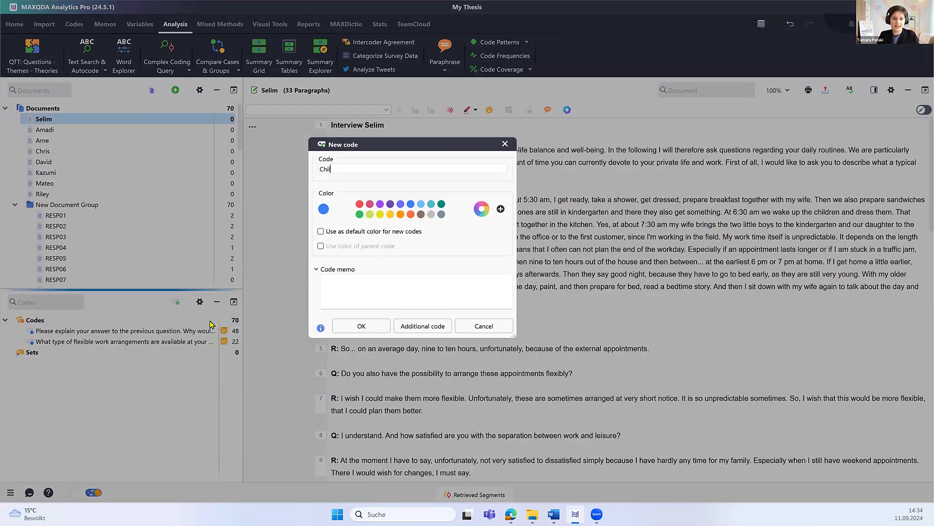
pyautogui.write('dcare')
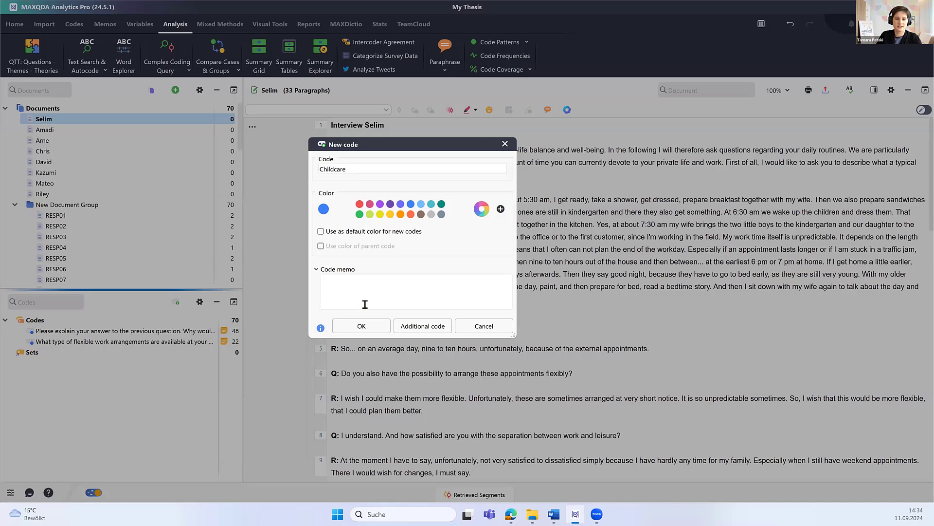
pyautogui.click(373, 327)
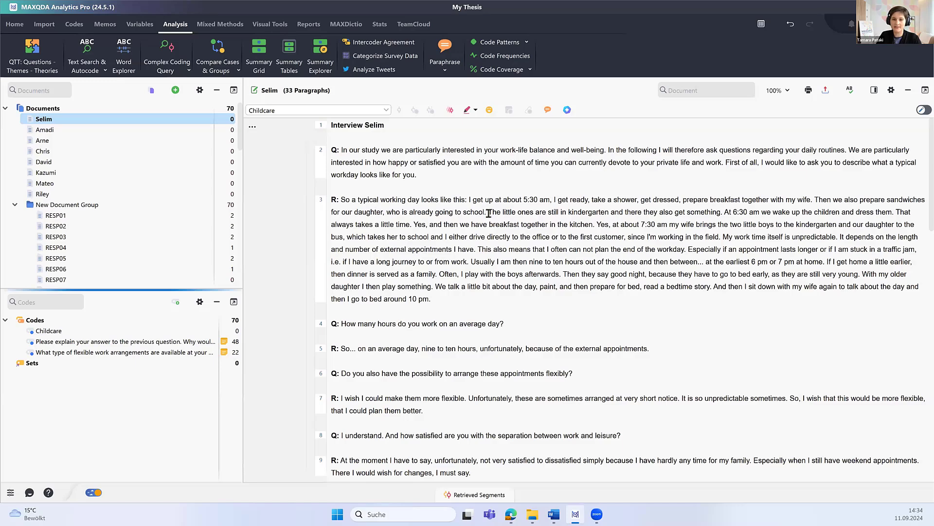
# Code the paragraph 3 passage from "The little ones are still in kindergarten" to "breakfast together in the kitchen" with Childcare
pyautogui.moveTo(489, 212); pyautogui.dragTo(598, 225)
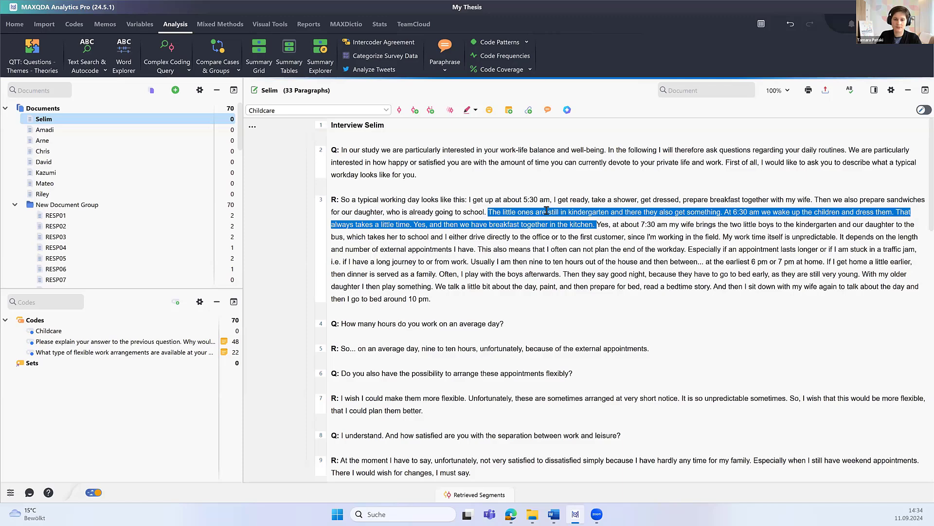
pyautogui.moveTo(542, 212); pyautogui.dragTo(48, 331)
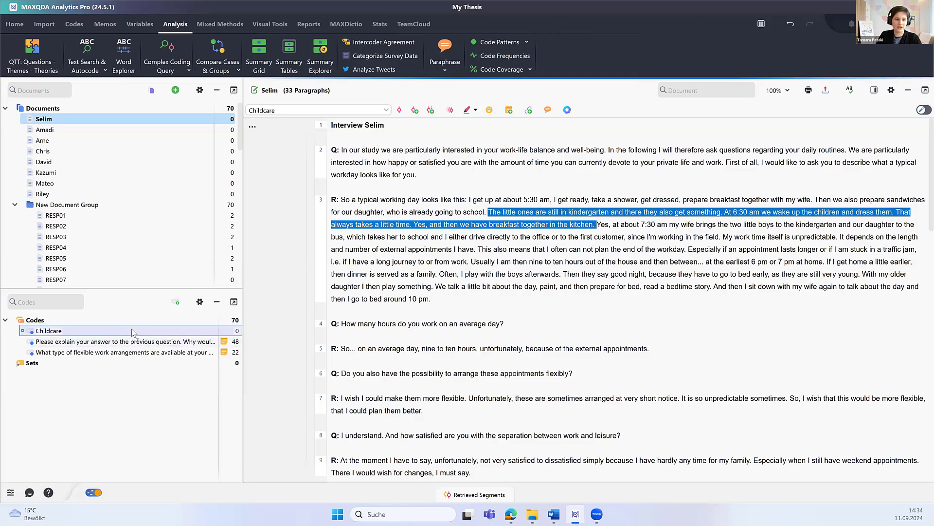
pyautogui.click(738, 297)
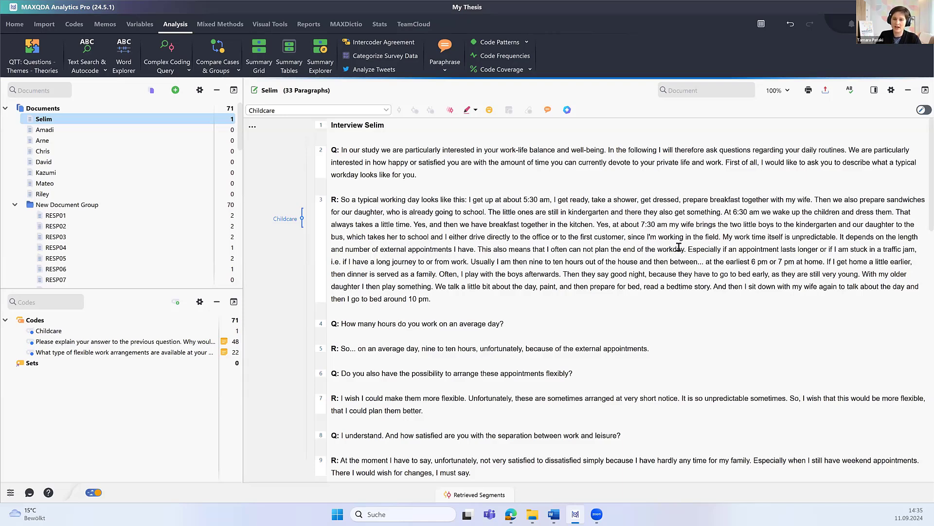
# Start a new code named "Commuting" for the paragraph 3 sentence about longer appointments, traffic jams and a long journey to or from work
pyautogui.moveTo(688, 253)
pyautogui.mouseDown()
pyautogui.moveTo(696, 261)
pyautogui.moveTo(678, 259)
pyautogui.mouseUp()
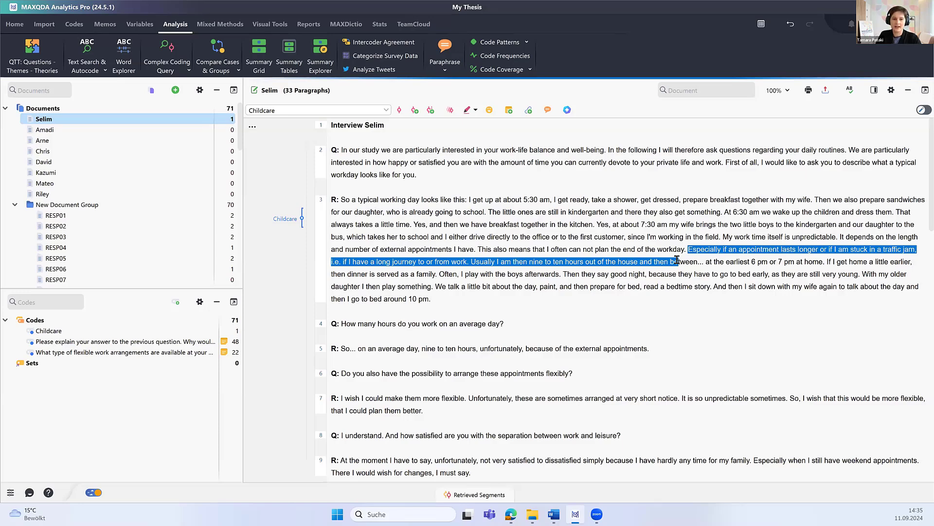
pyautogui.moveTo(677, 260); pyautogui.dragTo(472, 263)
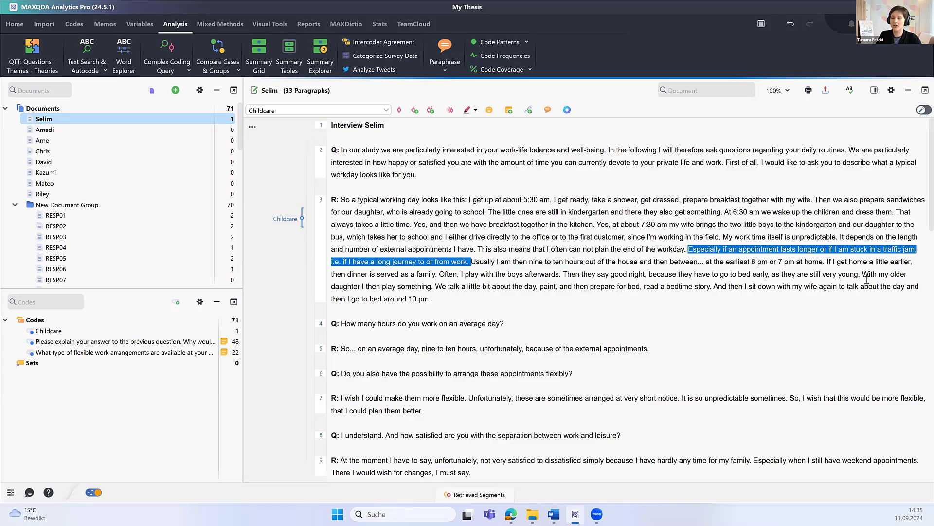
pyautogui.rightClick(838, 249)
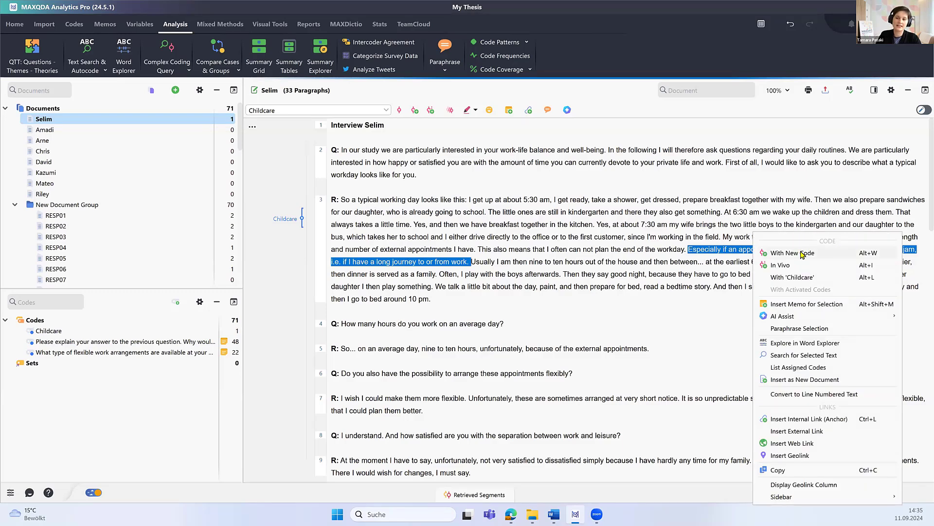
pyautogui.click(804, 253)
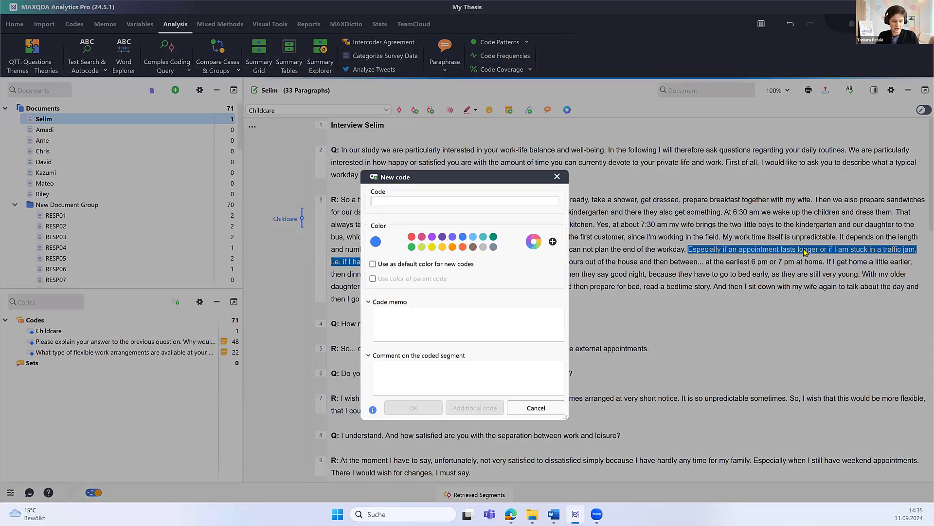
pyautogui.write('Comm')
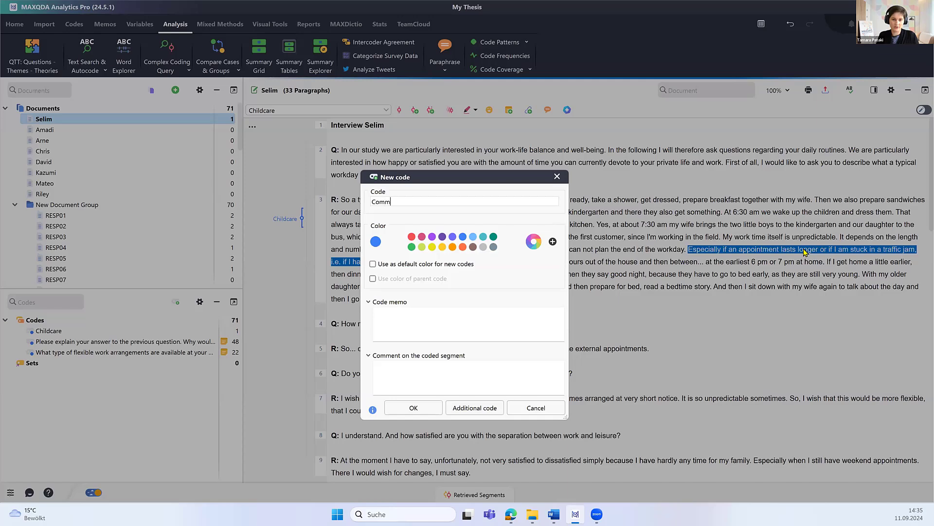
pyautogui.write('uting')
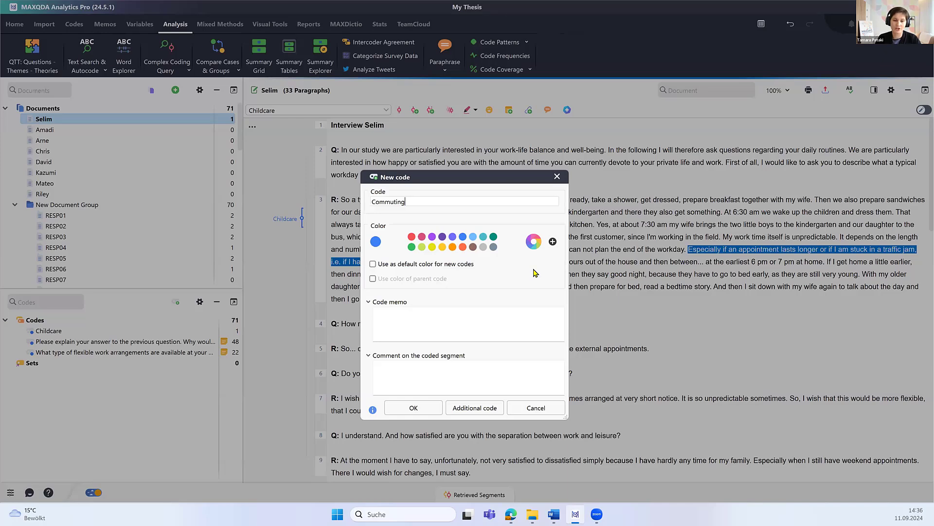
# Give the Commuting code the colour red and the code memo "Definition", and create it on the selected passage
pyautogui.click(411, 238)
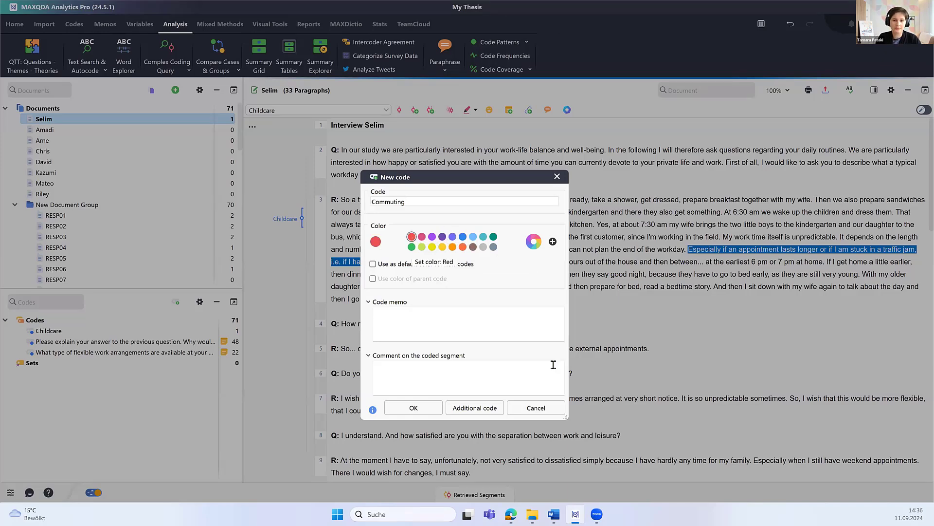
pyautogui.click(433, 328)
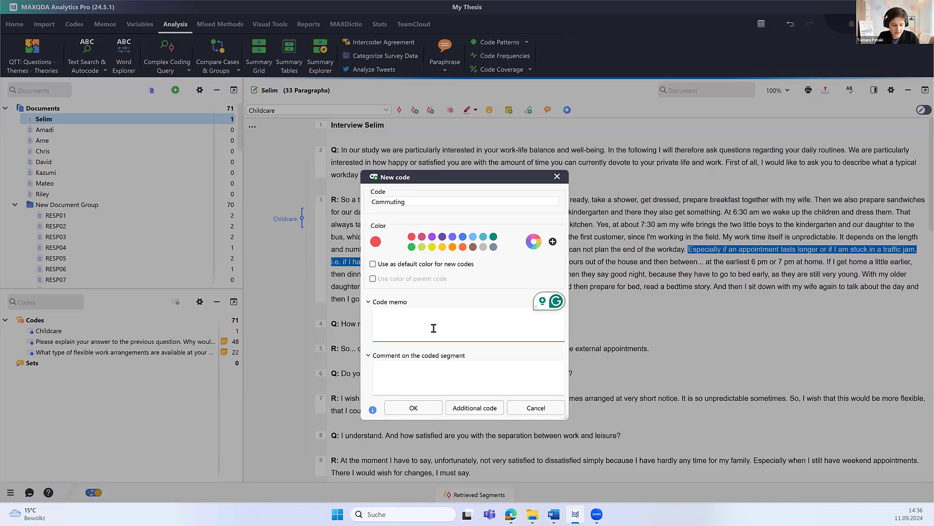
pyautogui.write('Defi')
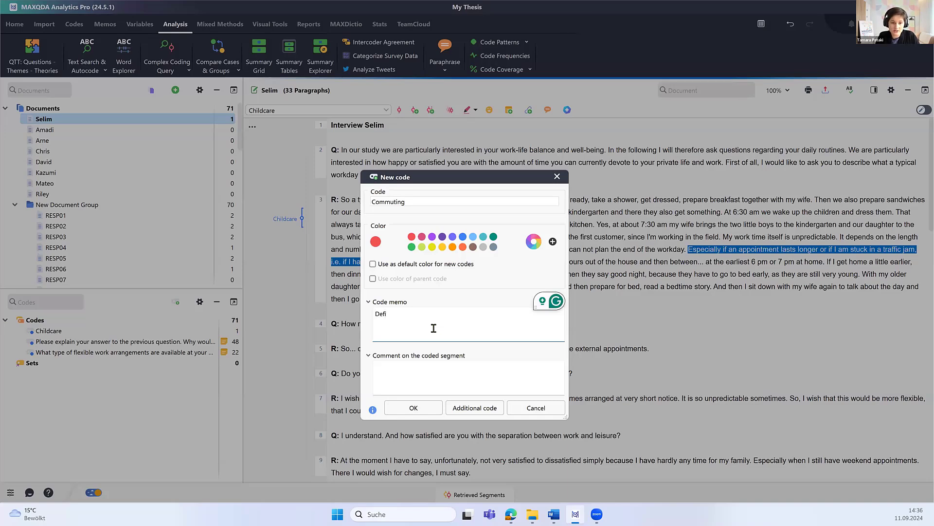
pyautogui.write('nition')
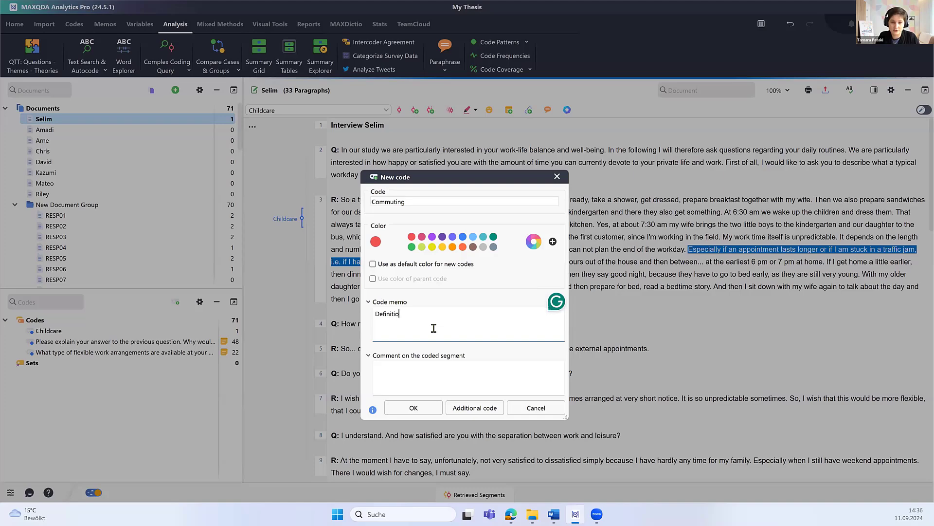
pyautogui.click(423, 411)
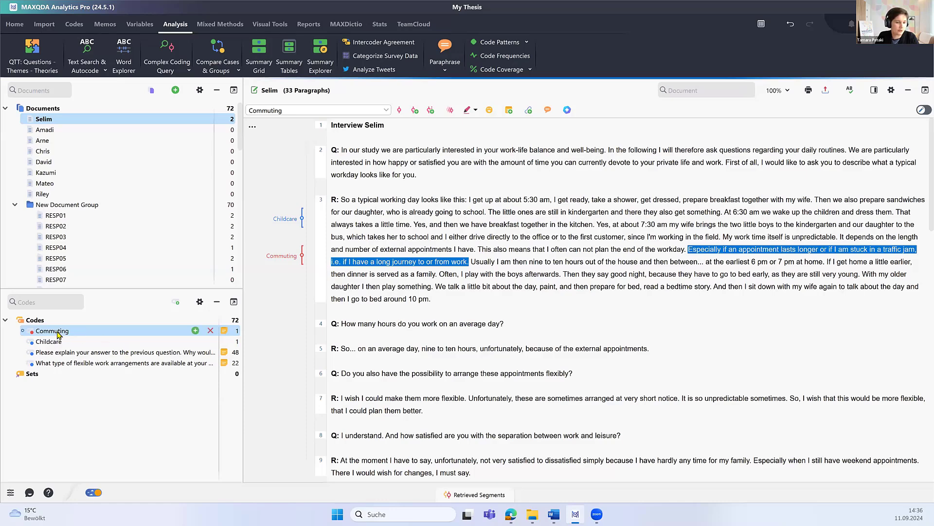
pyautogui.moveTo(57, 335)
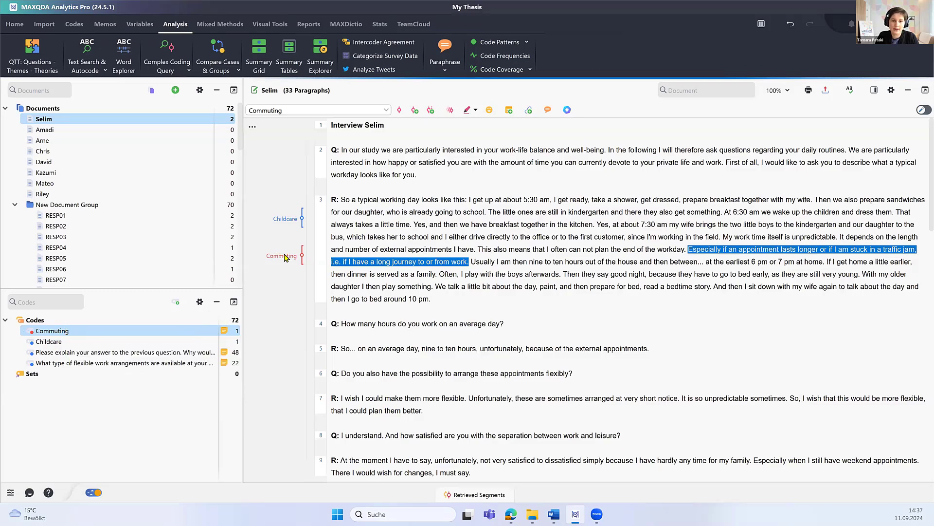
pyautogui.moveTo(287, 260)
pyautogui.click(490, 312)
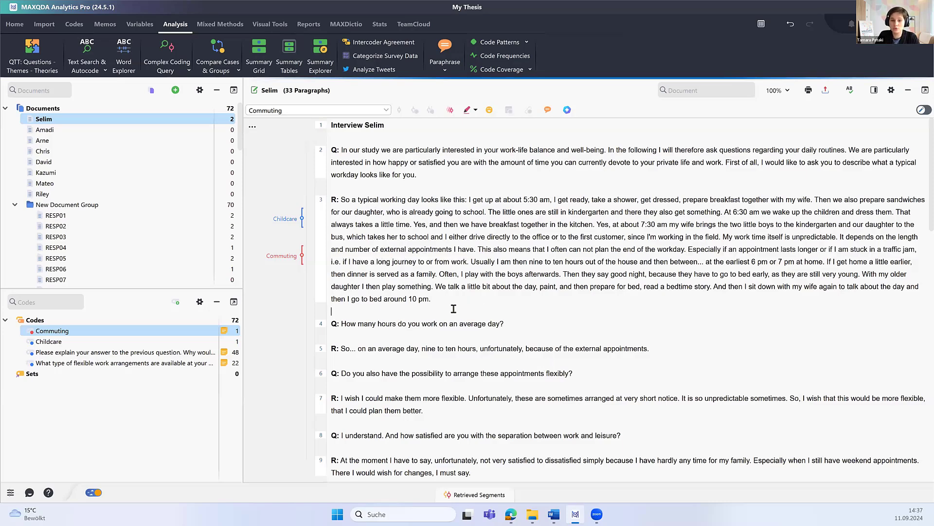
# Attach a memo reading "This is important" to the respondent's whole answer in paragraph 3
pyautogui.moveTo(433, 300); pyautogui.dragTo(342, 196)
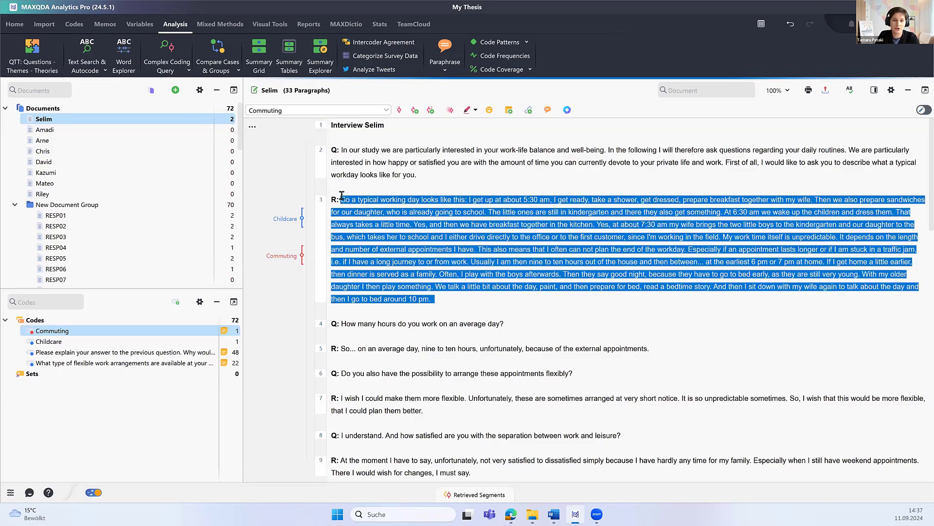
pyautogui.rightClick(409, 212)
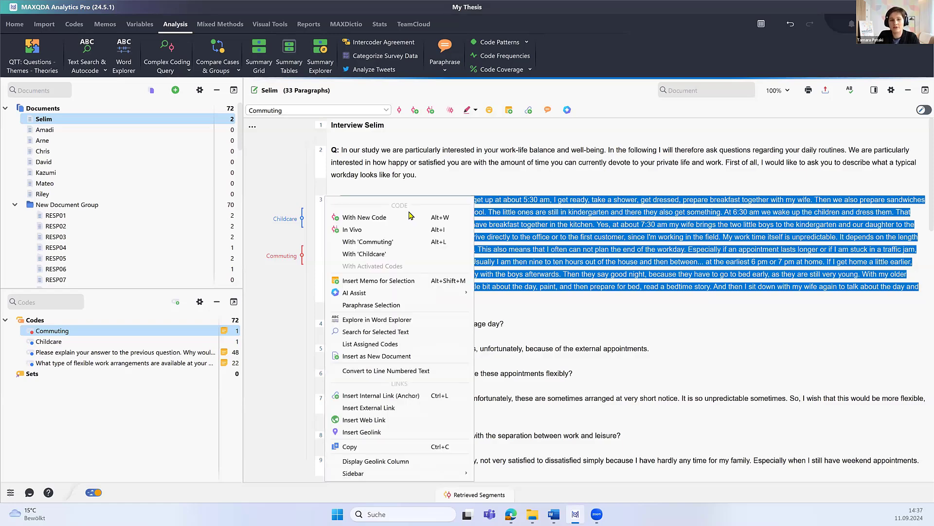
pyautogui.click(395, 282)
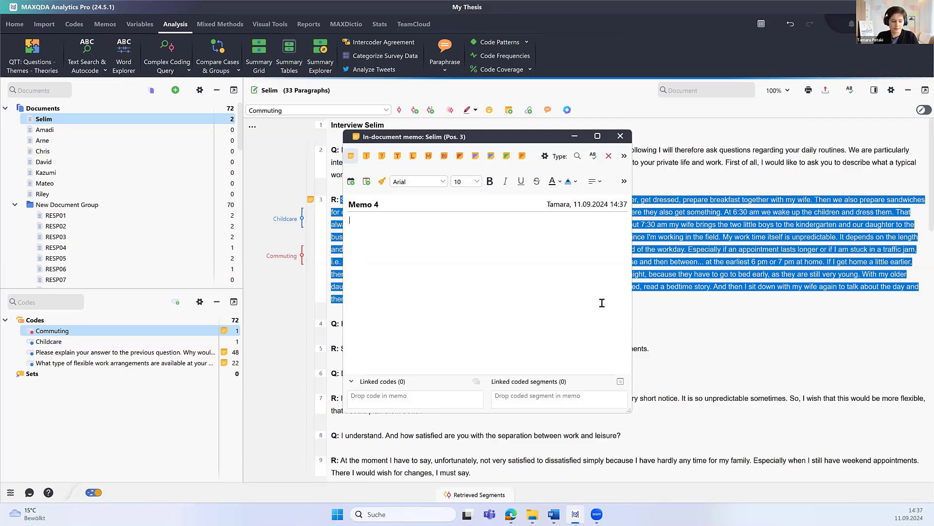
pyautogui.write('This as')
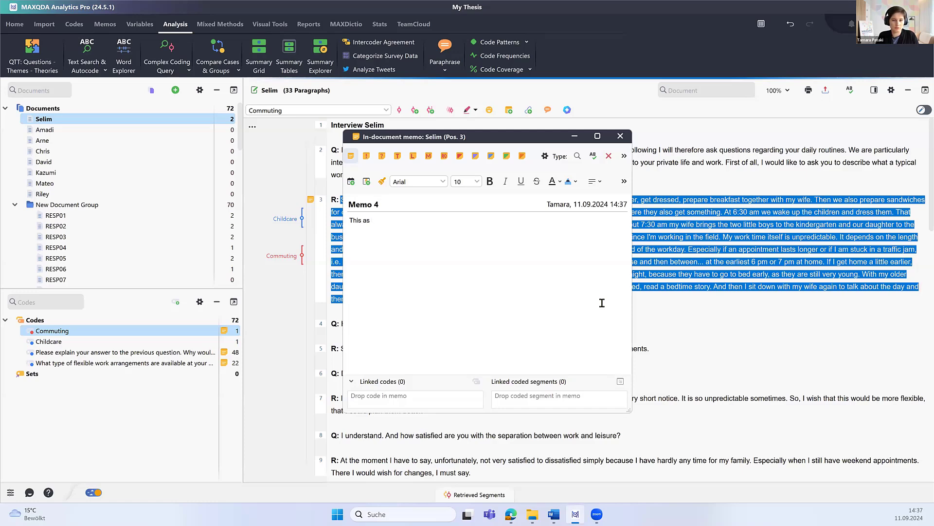
pyautogui.press('BackSpace')
pyautogui.press('BackSpace')
pyautogui.press('BackSpace')
pyautogui.write('is i')
pyautogui.press('BackSpace')
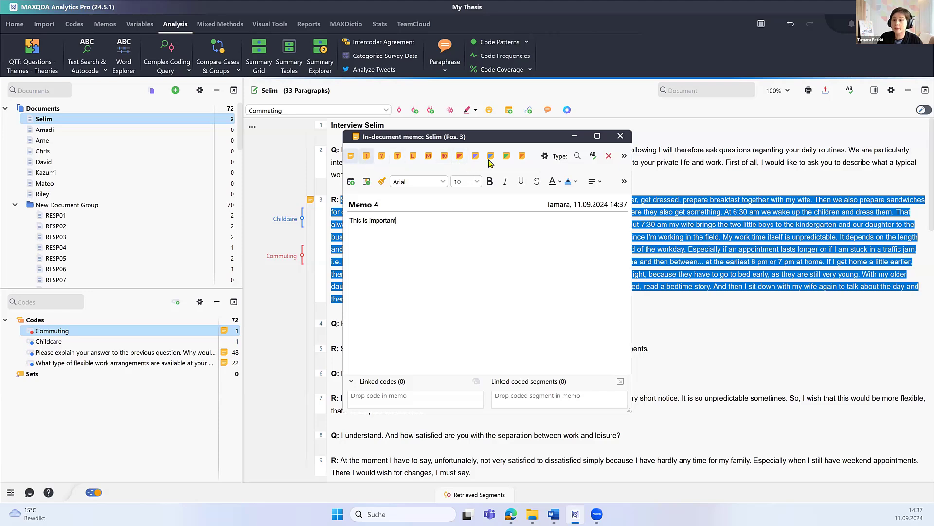
# Label the RQ memo type "Research Question" and close the memo
pyautogui.click(544, 156)
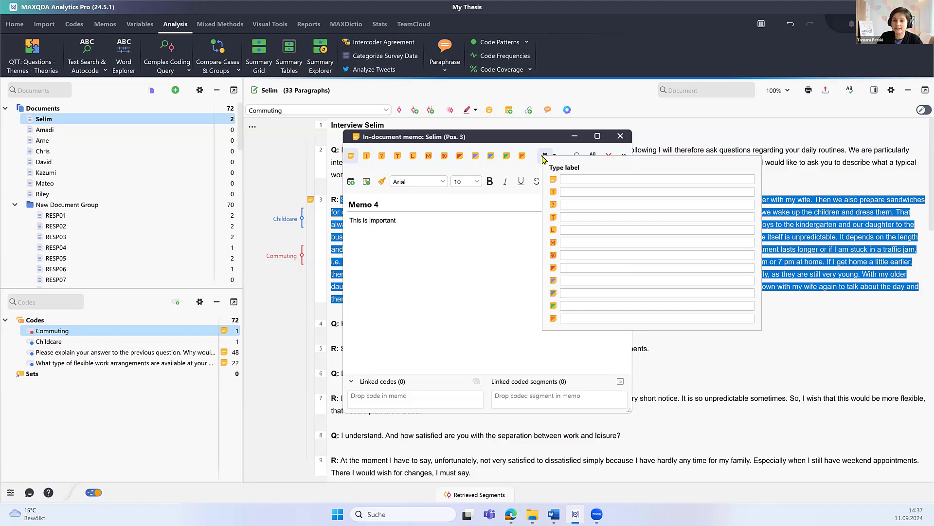
pyautogui.click(571, 255)
pyautogui.write('Res')
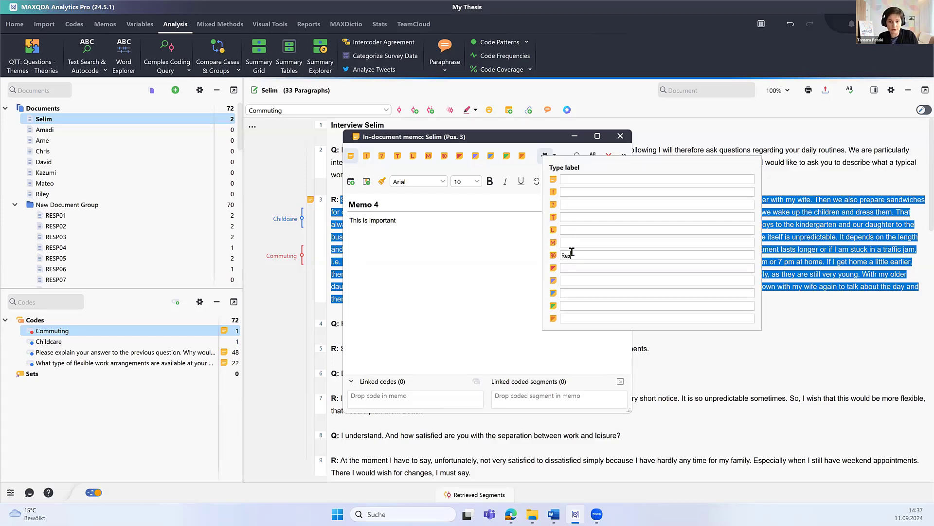
pyautogui.write('earc')
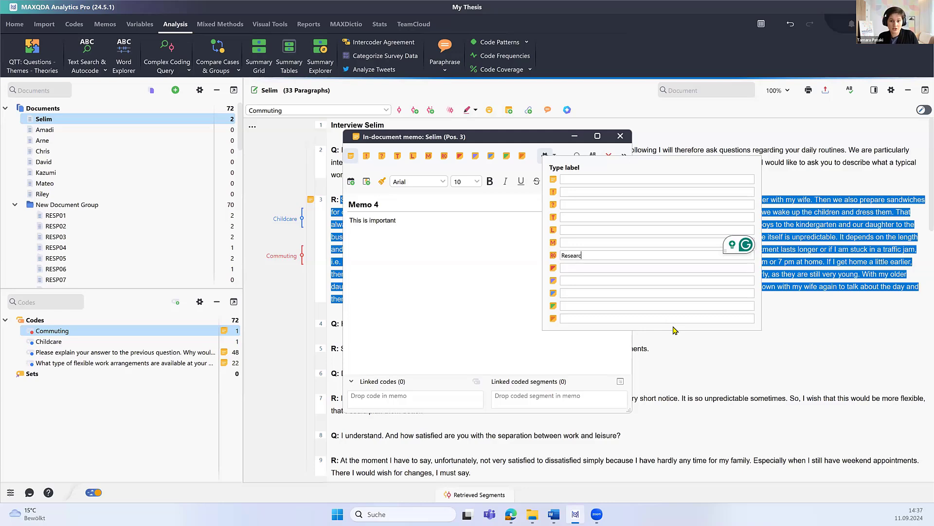
pyautogui.write('h Question')
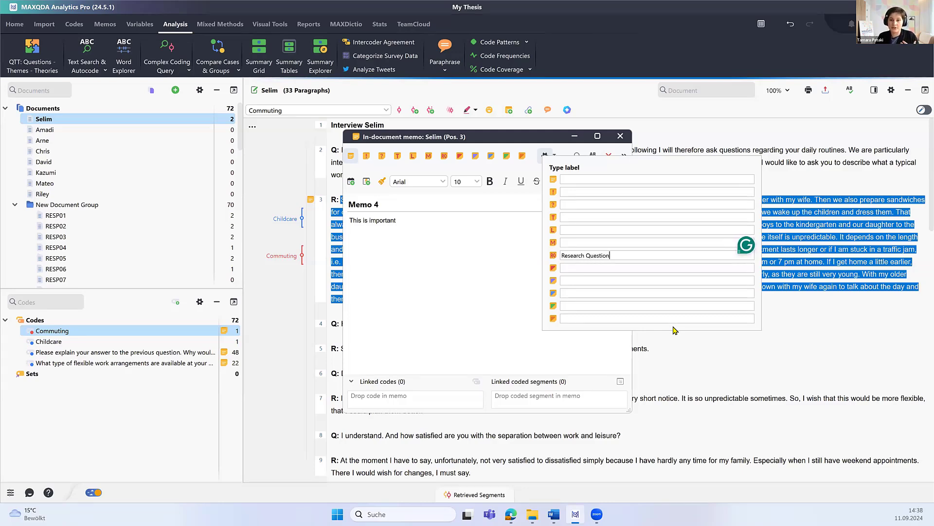
pyautogui.click(504, 277)
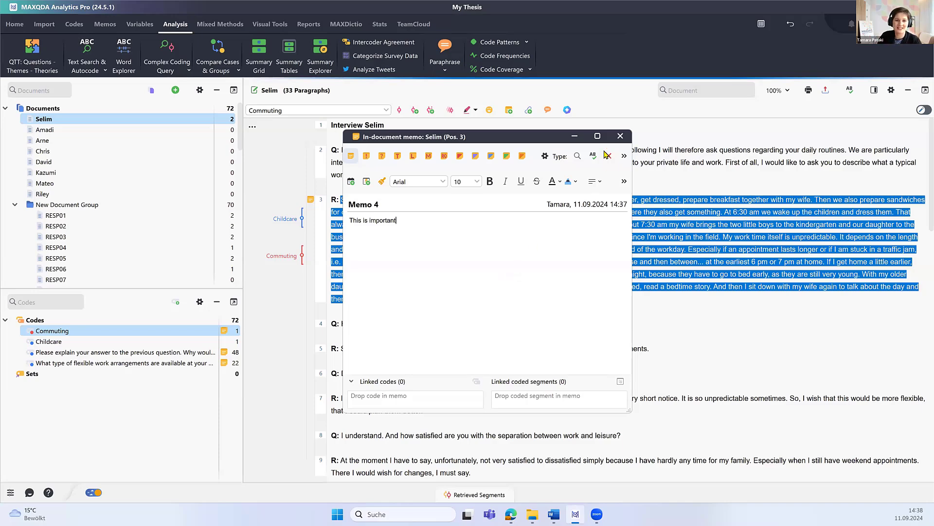
pyautogui.click(619, 137)
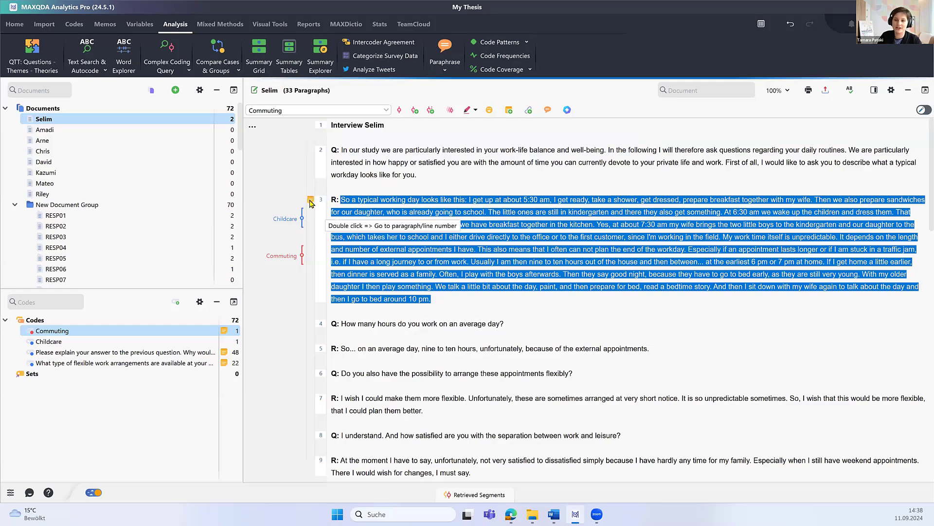
pyautogui.click(527, 341)
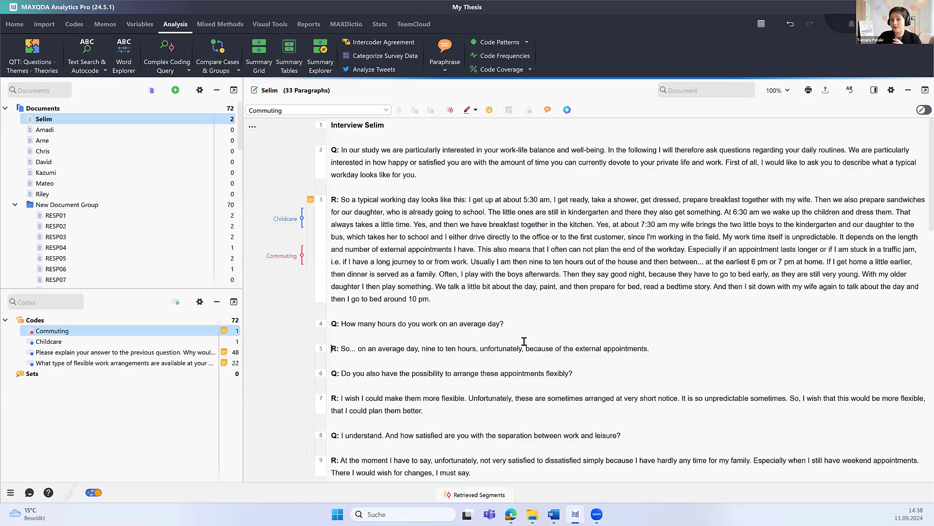
# Create a document memo for the open interview containing "Add my ideas here"
pyautogui.moveTo(189, 123)
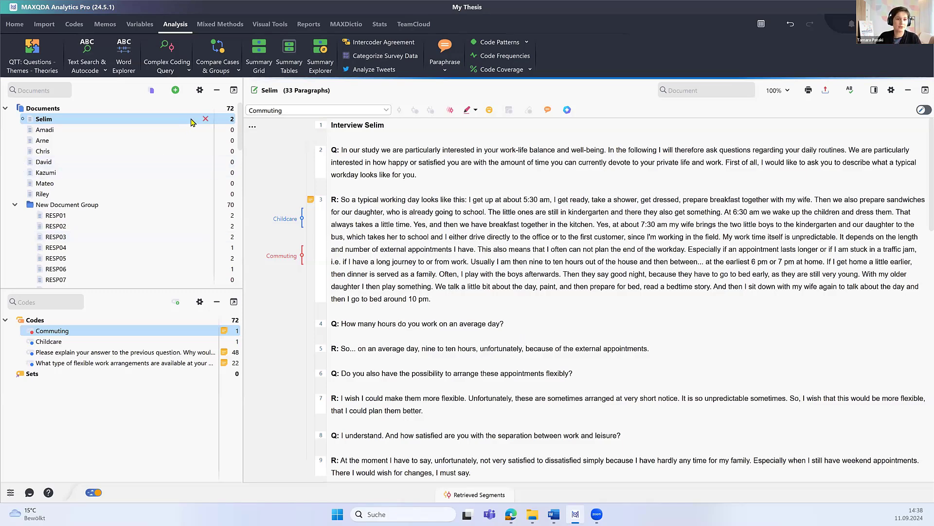
pyautogui.rightClick(191, 121)
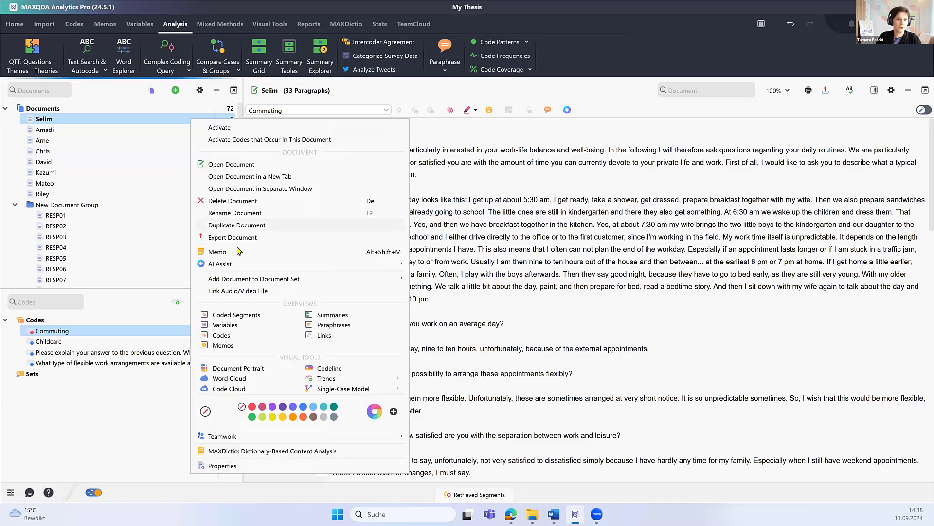
pyautogui.click(450, 290)
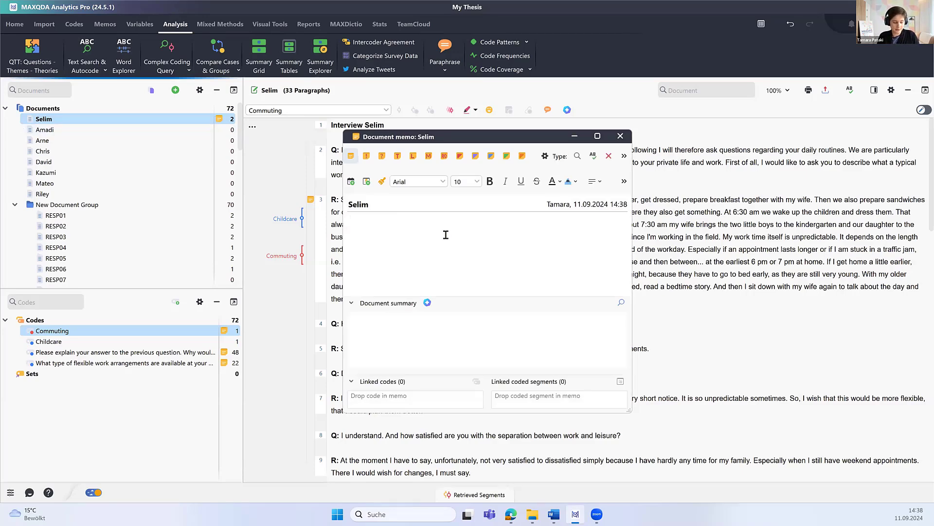
pyautogui.write('Add my ideas here')
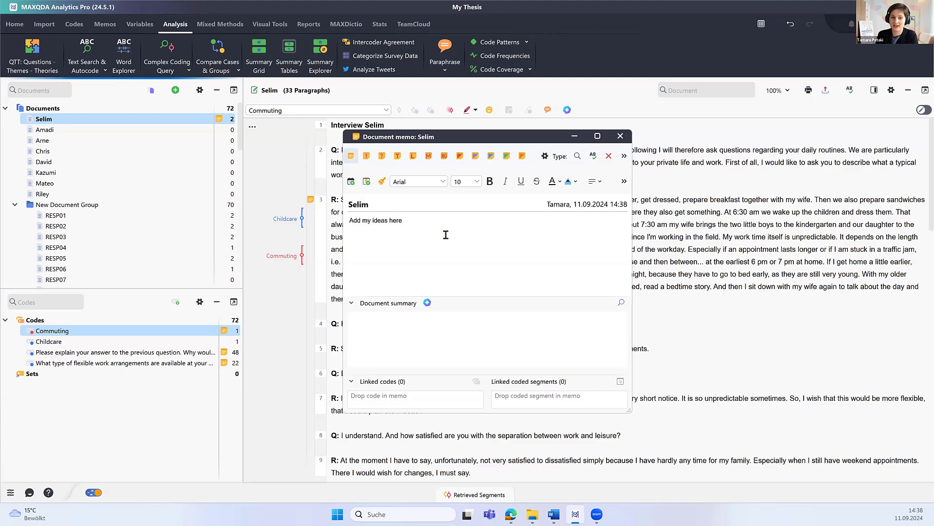
# Generate an AI Assist document summary in the memo, in English at medium length, accepting the text upload notice
pyautogui.click(428, 303)
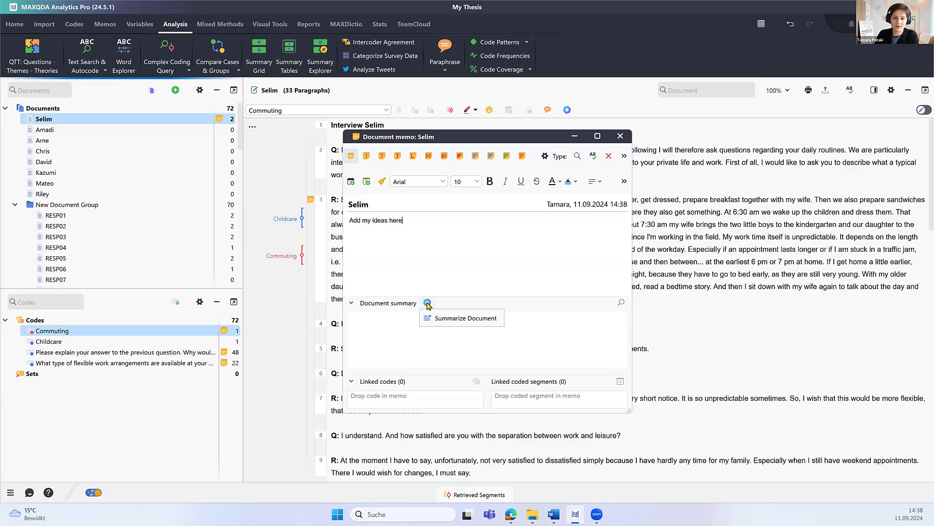
pyautogui.click(438, 319)
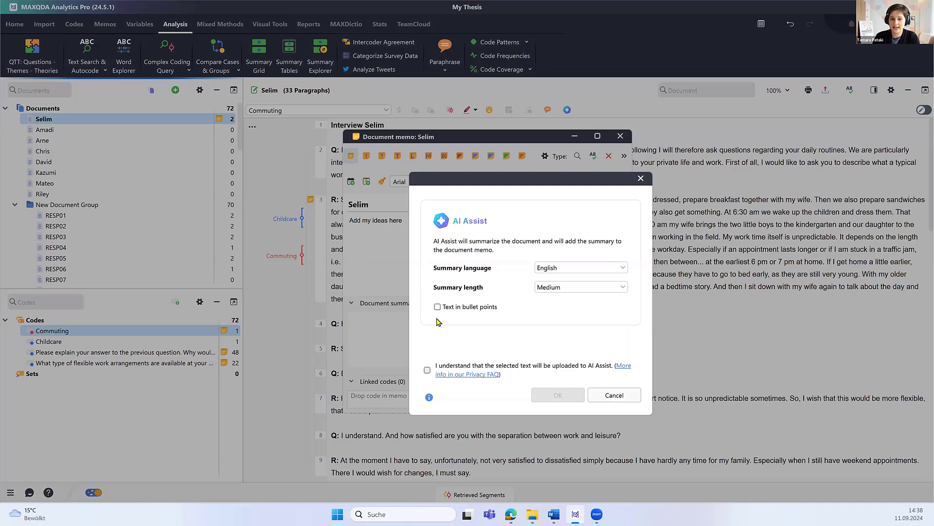
pyautogui.click(427, 370)
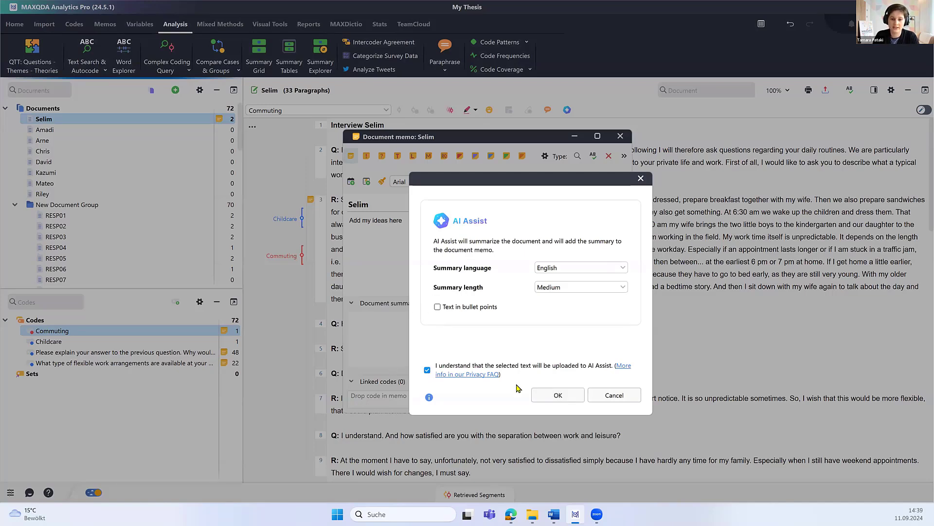
pyautogui.click(559, 395)
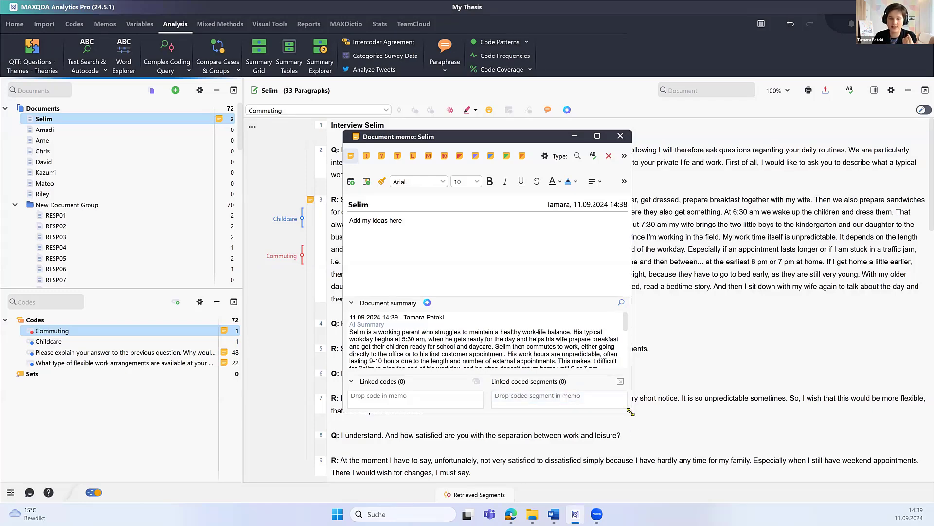
# Enlarge the document memo and its summary area, read through the AI summary, and close the memo
pyautogui.moveTo(631, 412); pyautogui.dragTo(649, 430)
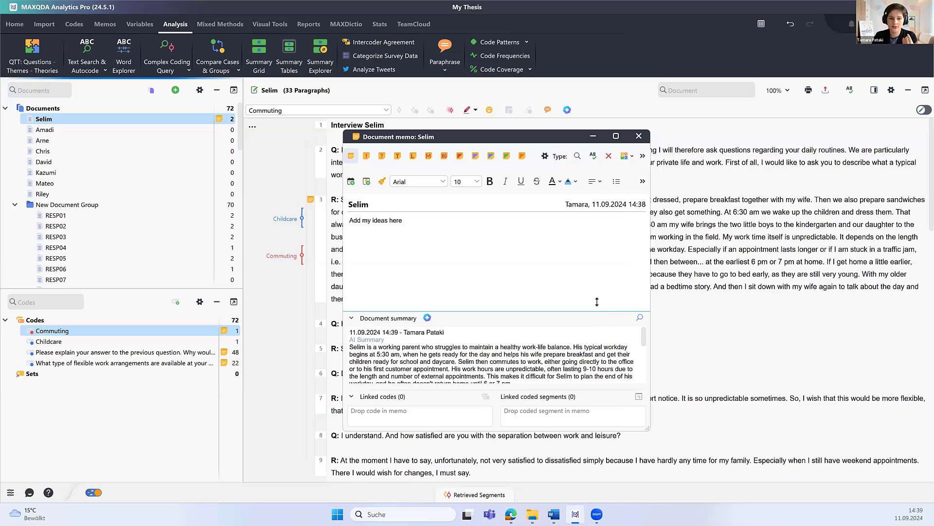
pyautogui.moveTo(596, 301); pyautogui.dragTo(592, 272)
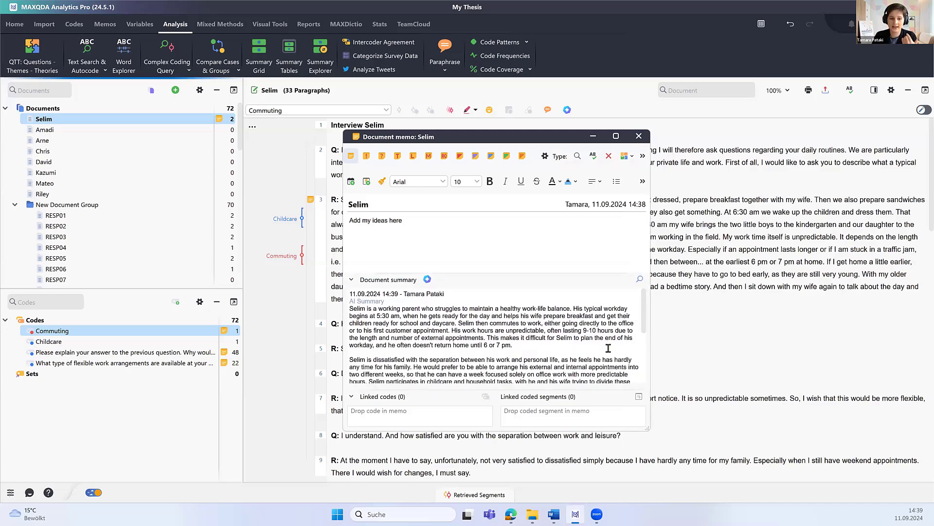
pyautogui.scroll(-1, 608, 348)
pyautogui.scroll(1, 611, 352)
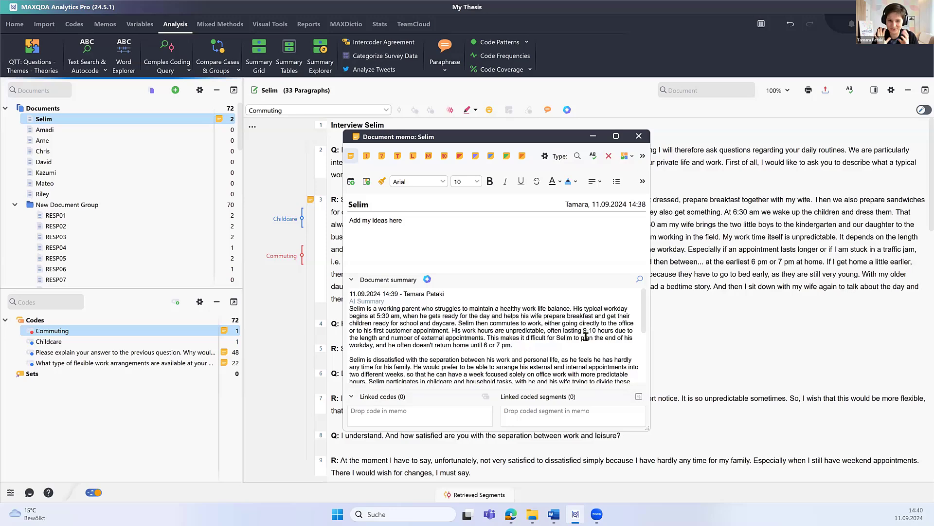
pyautogui.click(643, 138)
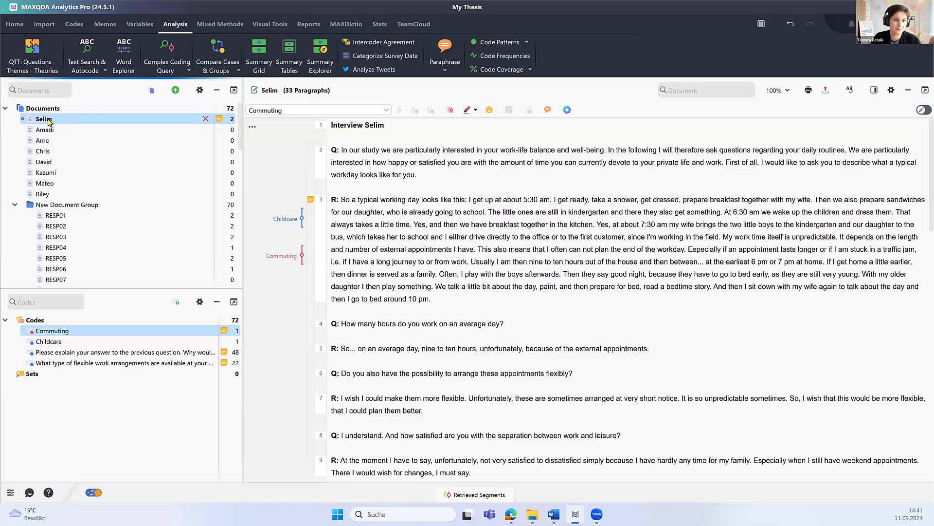
# Run a text search for "child*" across the documents and enlarge the search results window
pyautogui.moveTo(49, 122)
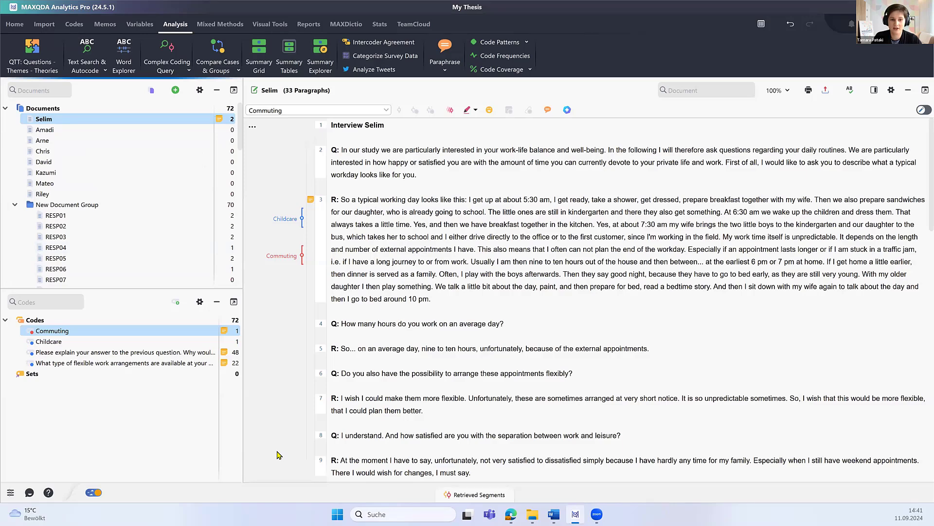
pyautogui.click(88, 48)
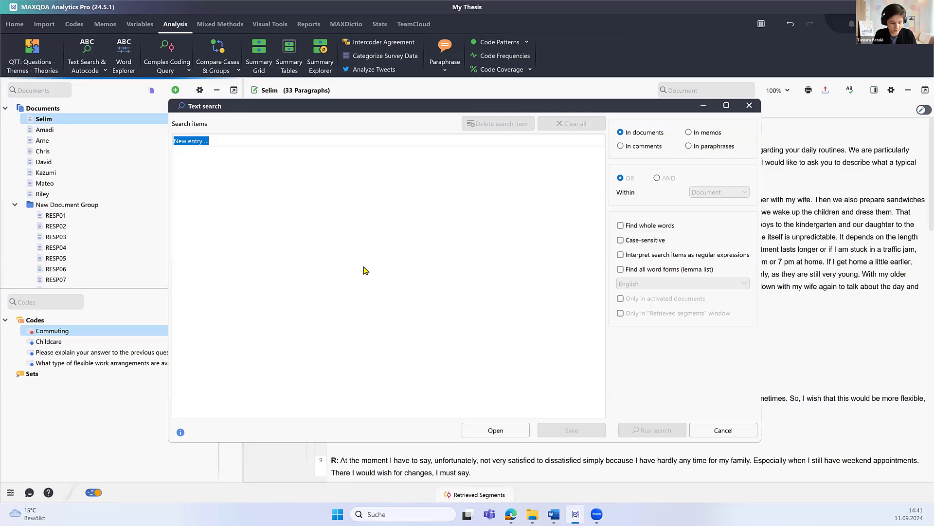
pyautogui.write('child*')
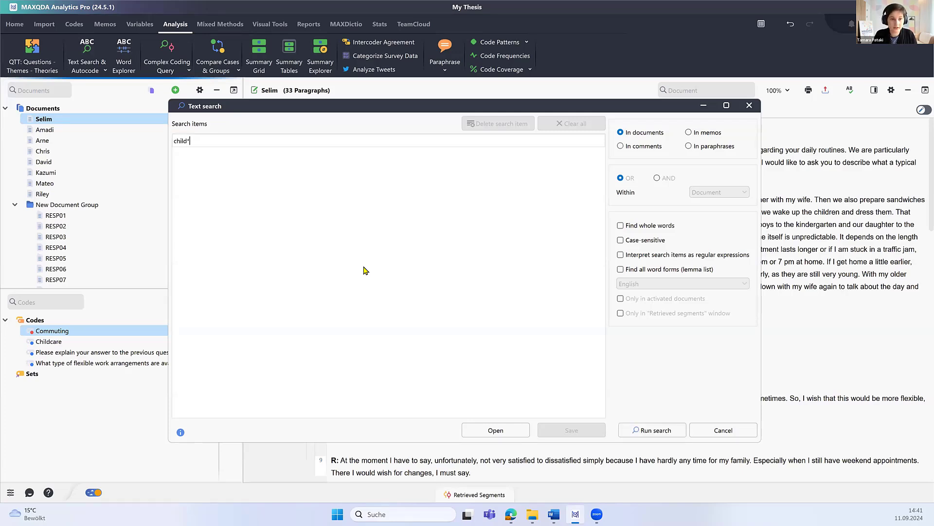
pyautogui.click(646, 433)
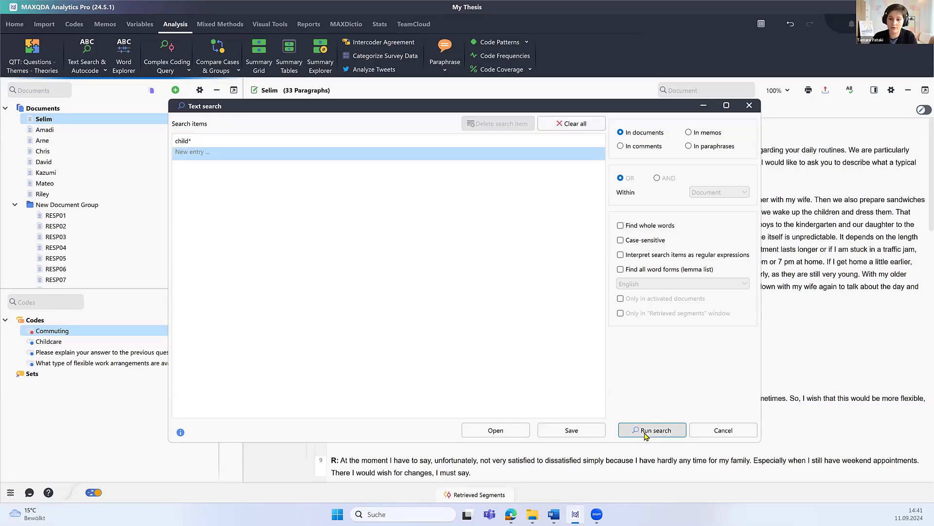
pyautogui.click(646, 433)
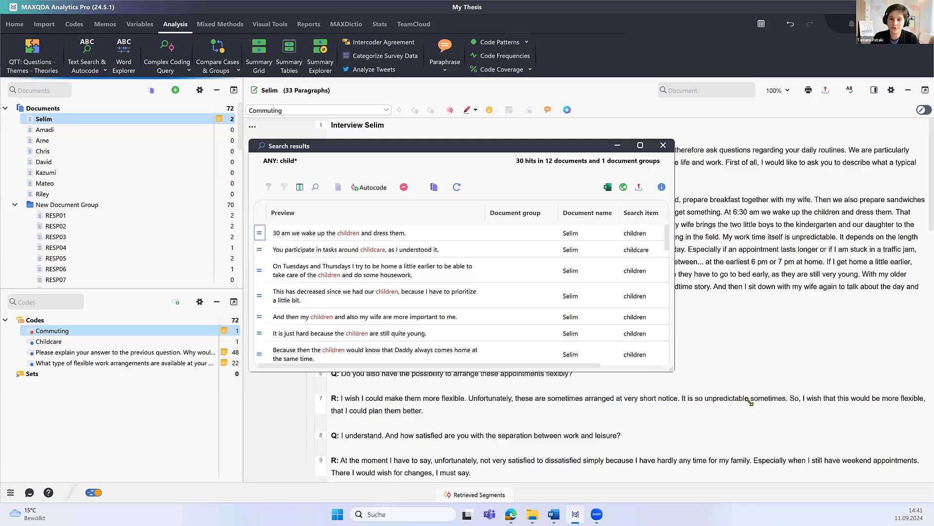
pyautogui.moveTo(674, 370); pyautogui.dragTo(750, 401)
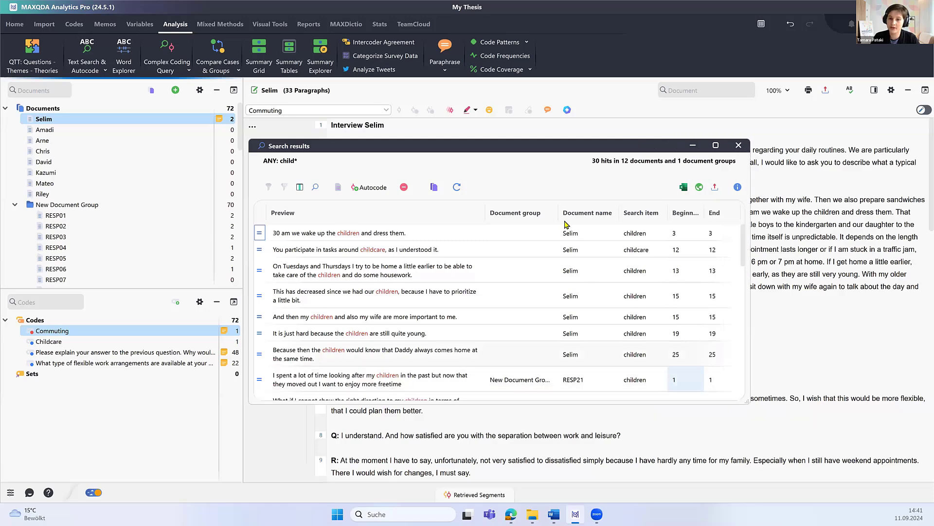
# Autocode the "child*" hits with the existing code Commuting, coding the whole sentence, and close the search results
pyautogui.click(381, 188)
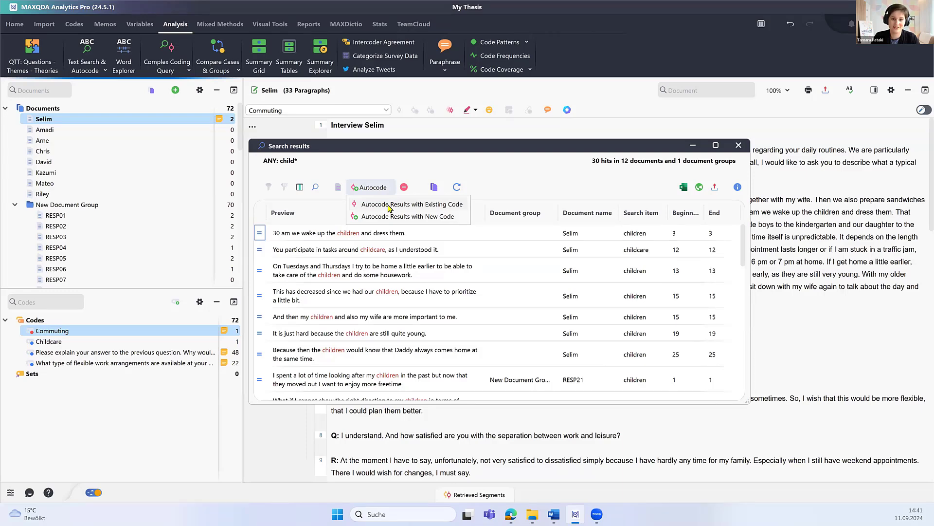
pyautogui.click(389, 206)
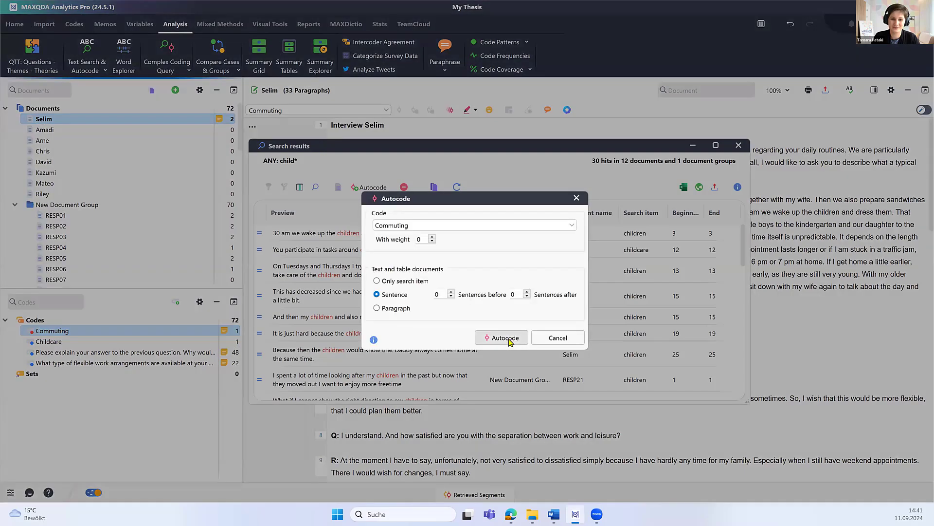
pyautogui.click(505, 337)
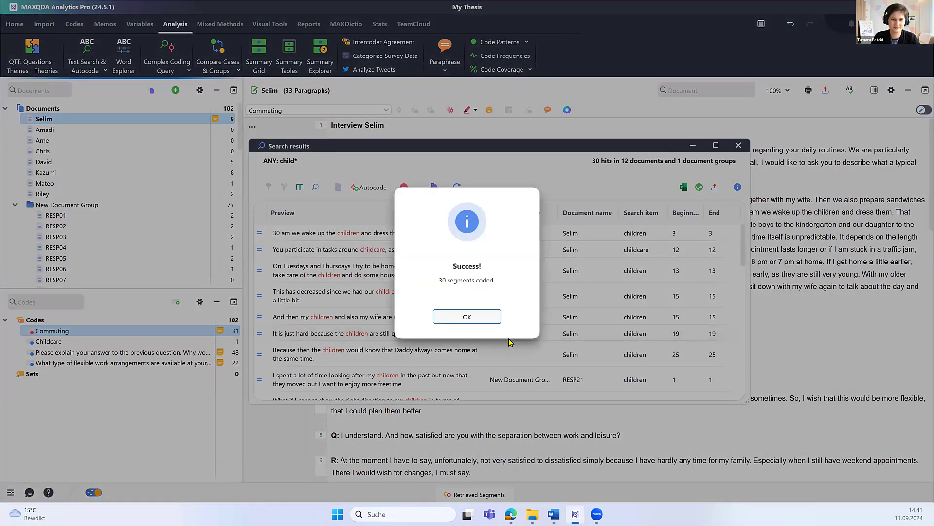
pyautogui.click(466, 316)
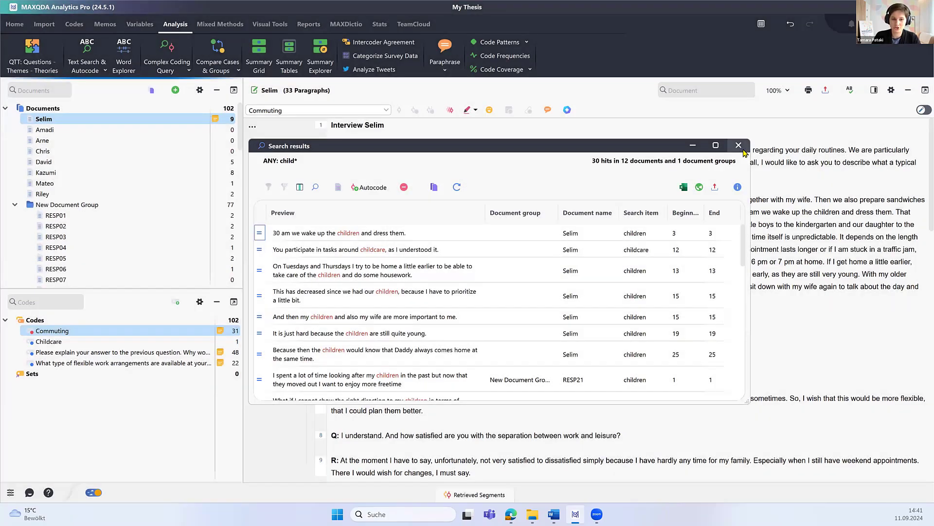
pyautogui.click(741, 148)
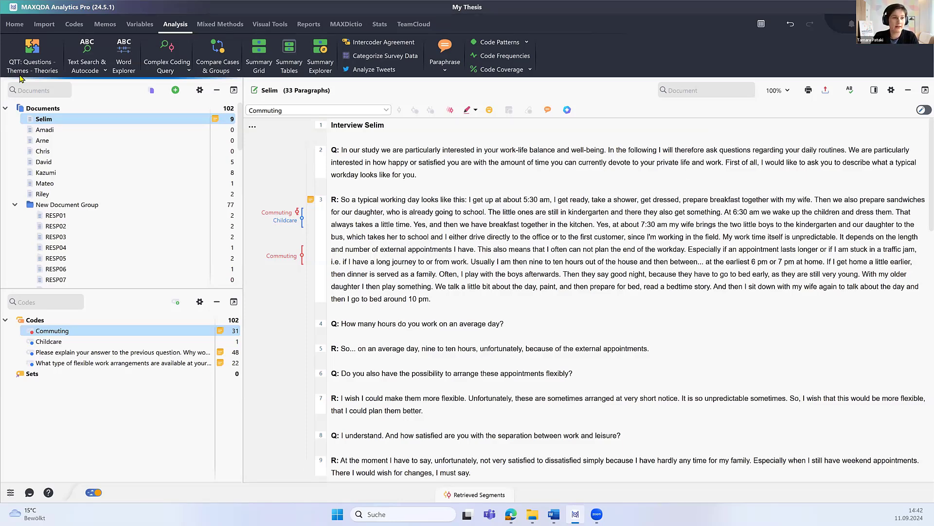
# Open the recent project Work Life Balance and display the second interview in the Berlin group under Interviews
pyautogui.click(16, 24)
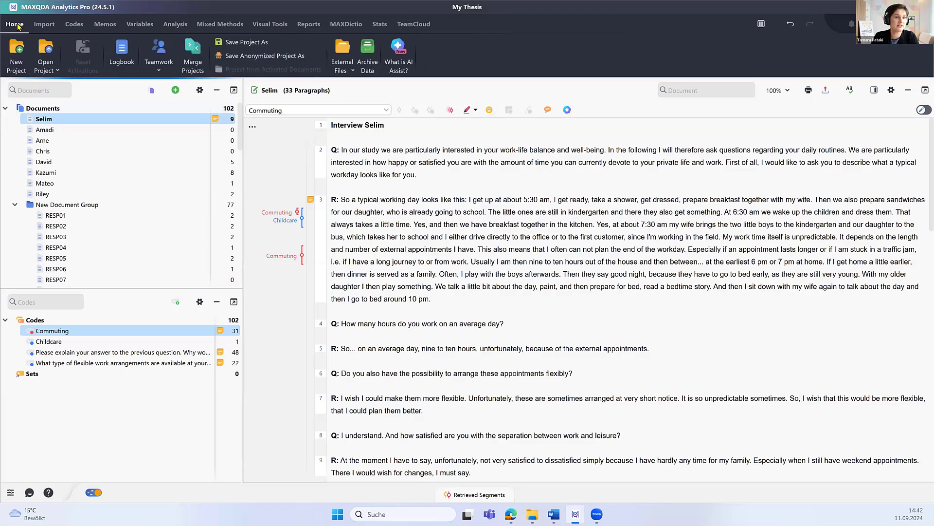
pyautogui.click(55, 70)
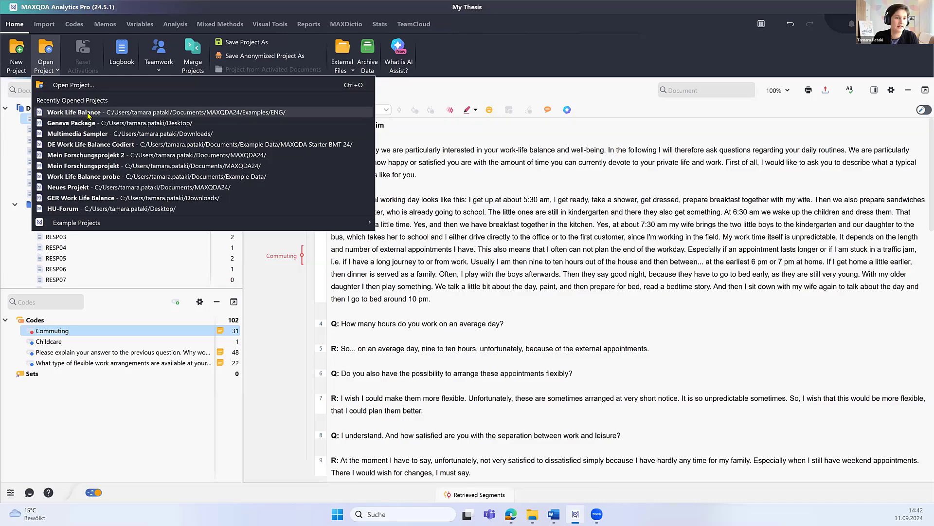
pyautogui.click(89, 116)
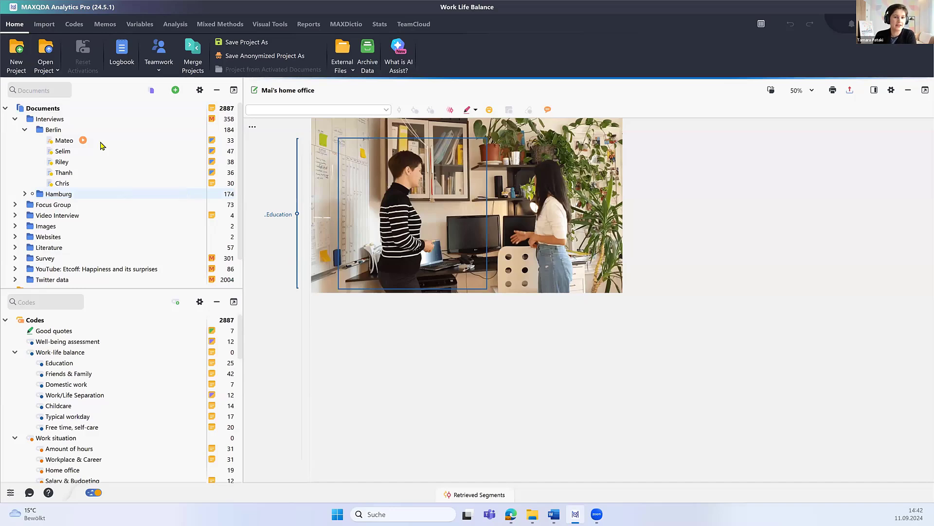
pyautogui.doubleClick(94, 156)
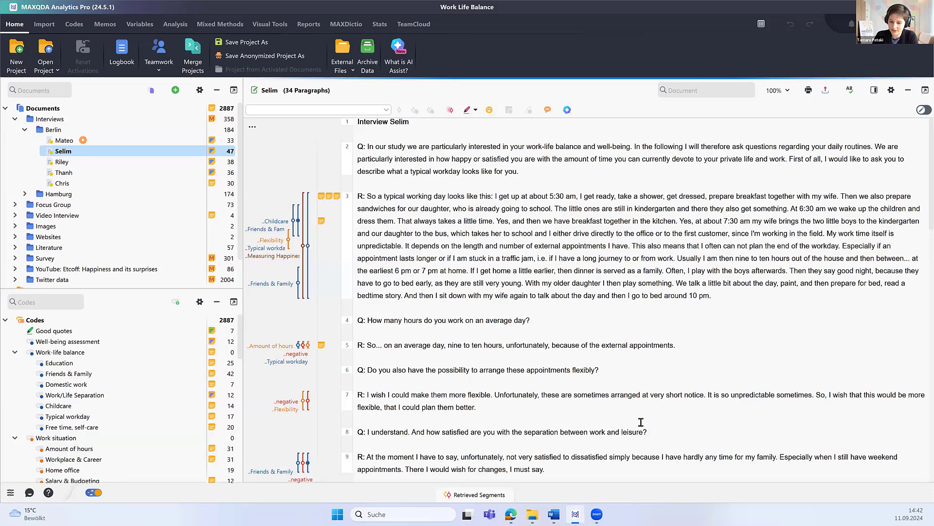
# Show the Retrieved Segments window, retrieve the open interview's segments coded with Work-life balance > Childcare, and clear the document's activation
pyautogui.click(477, 494)
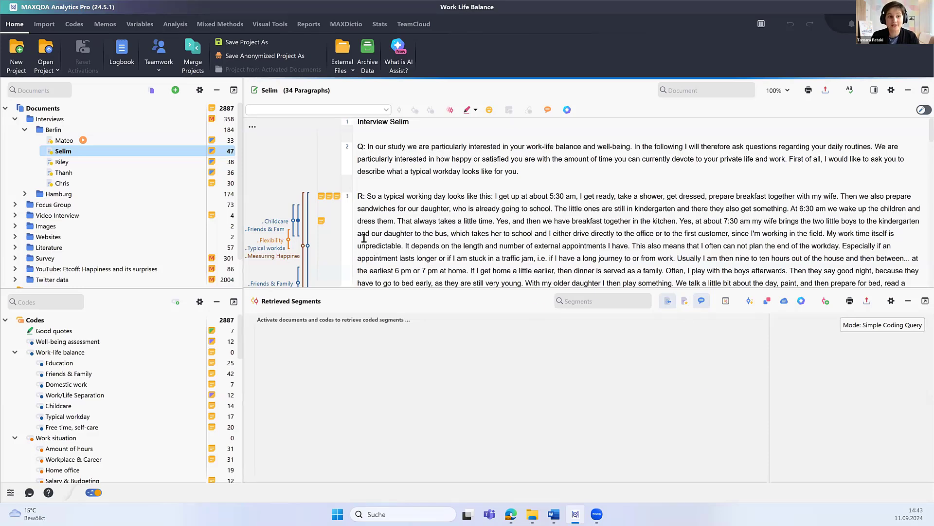
pyautogui.click(42, 152)
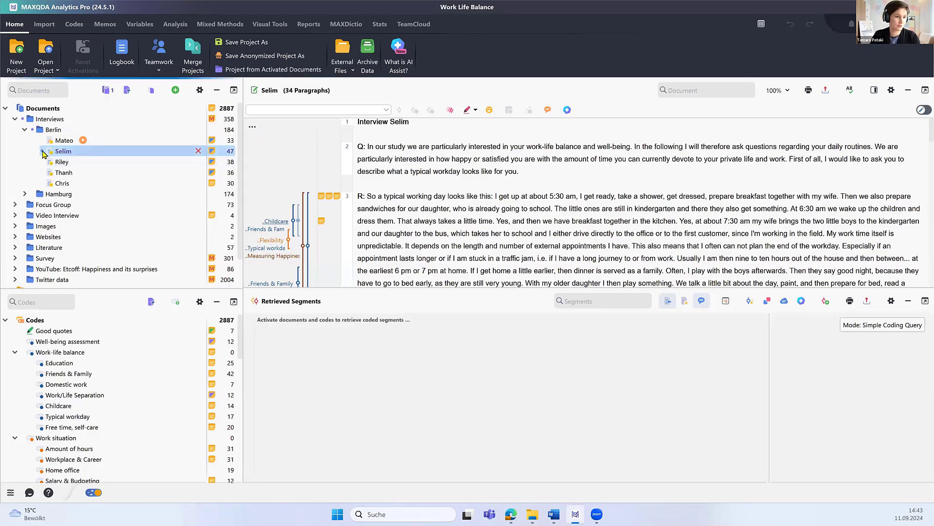
pyautogui.click(32, 406)
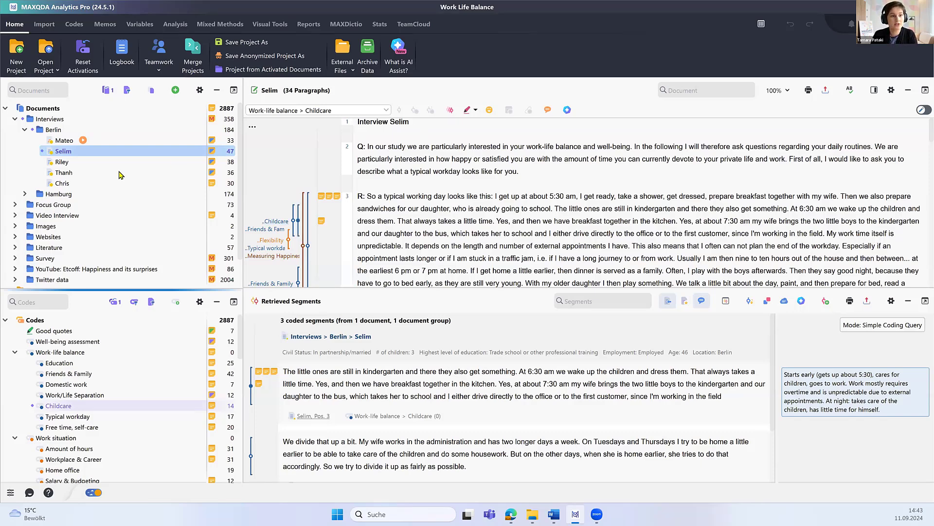
pyautogui.click(43, 152)
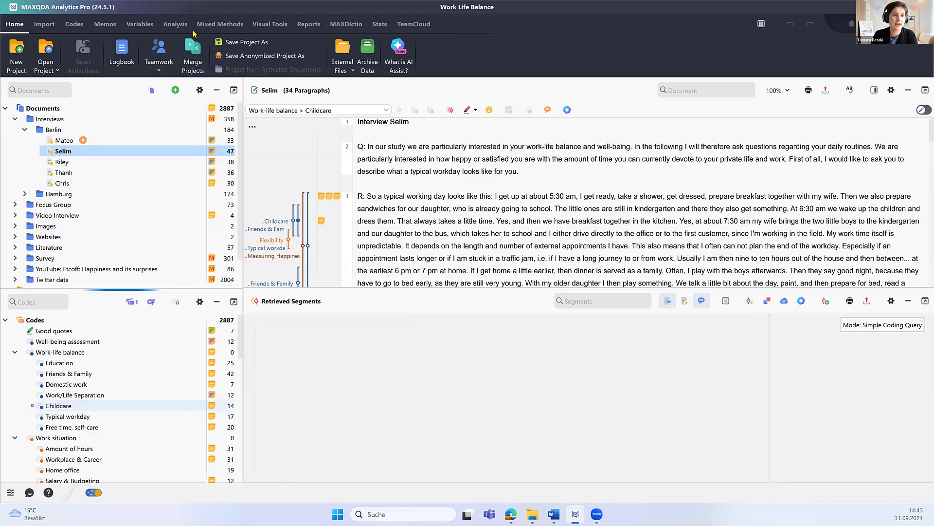
# Activate documents by variable using the condition that # of children equals 0
pyautogui.click(220, 24)
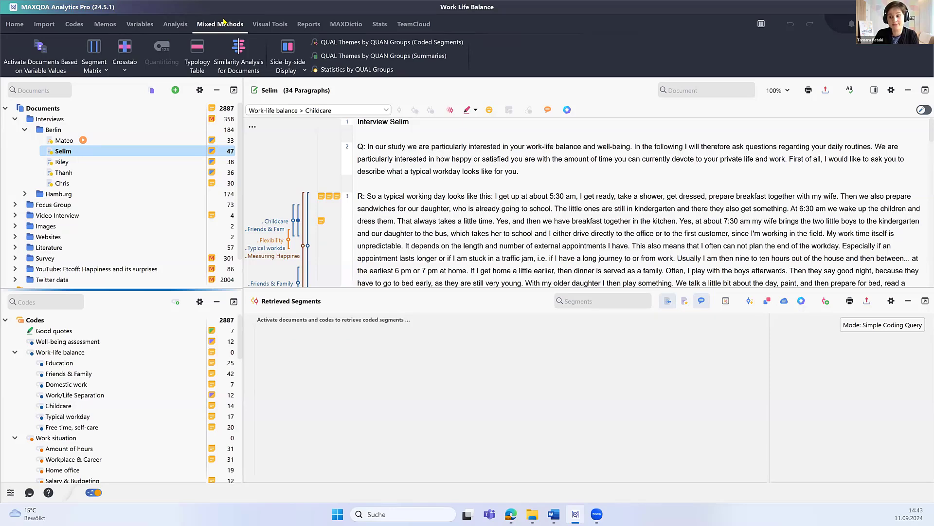
pyautogui.click(49, 55)
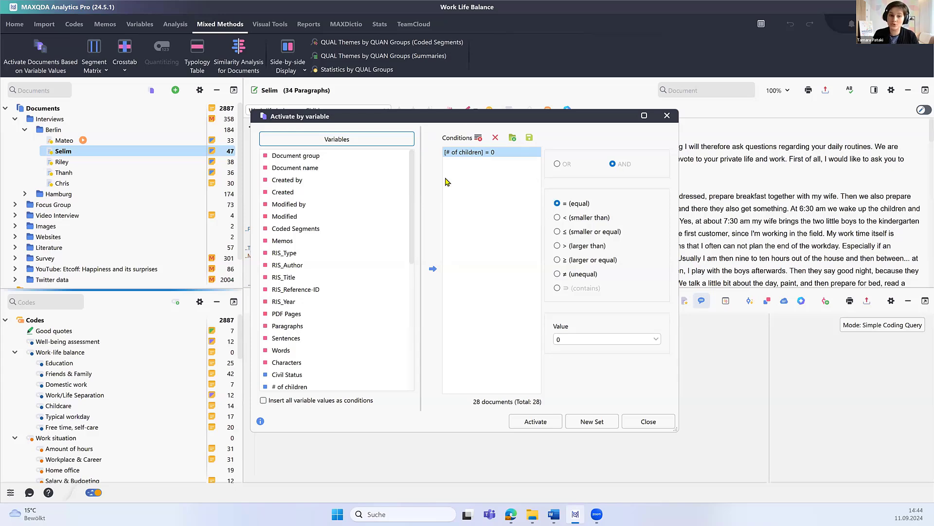
pyautogui.click(550, 422)
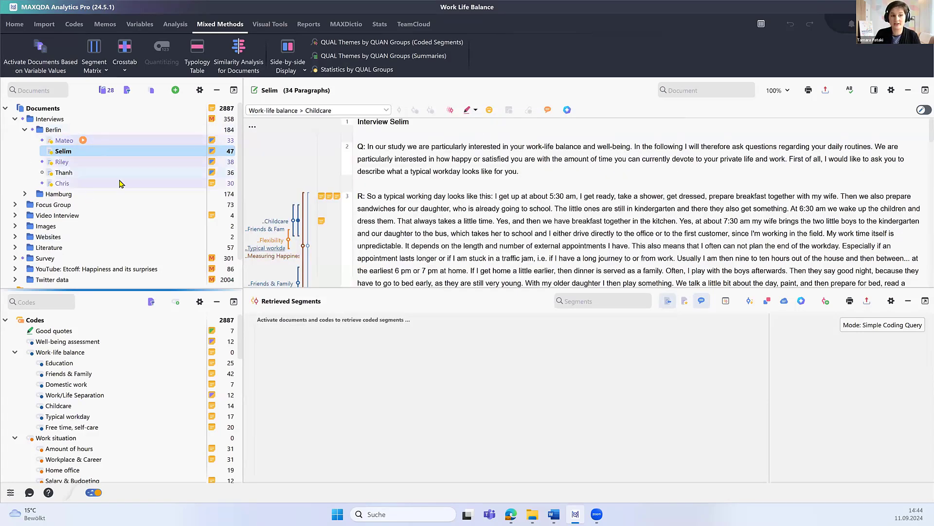
pyautogui.moveTo(122, 181)
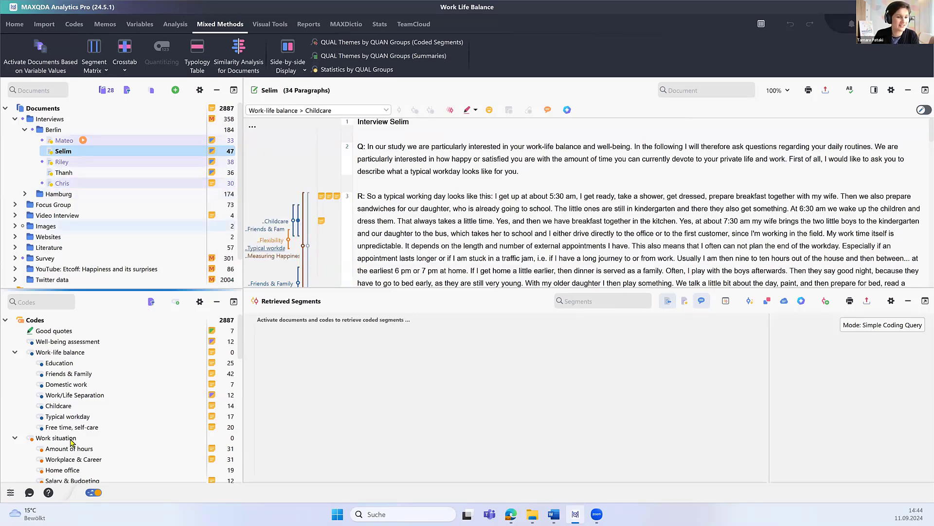
# Activate the code Work-life balance > Typical workday to retrieve its segments from the activated documents
pyautogui.click(34, 416)
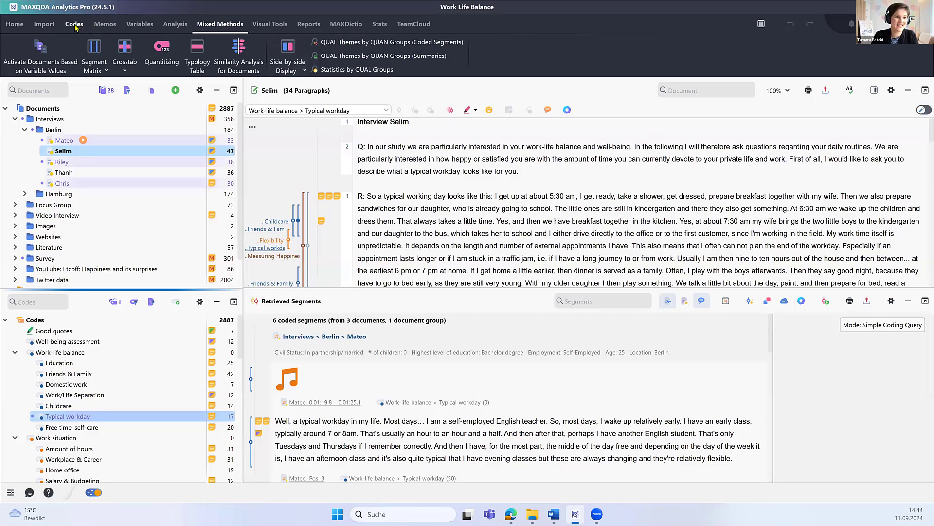
# Open QTT: Questions - Themes - Theories, slightly enlarge its window, and display the Code Matrix Browser and Insights under Visuals & Statistics
pyautogui.click(175, 25)
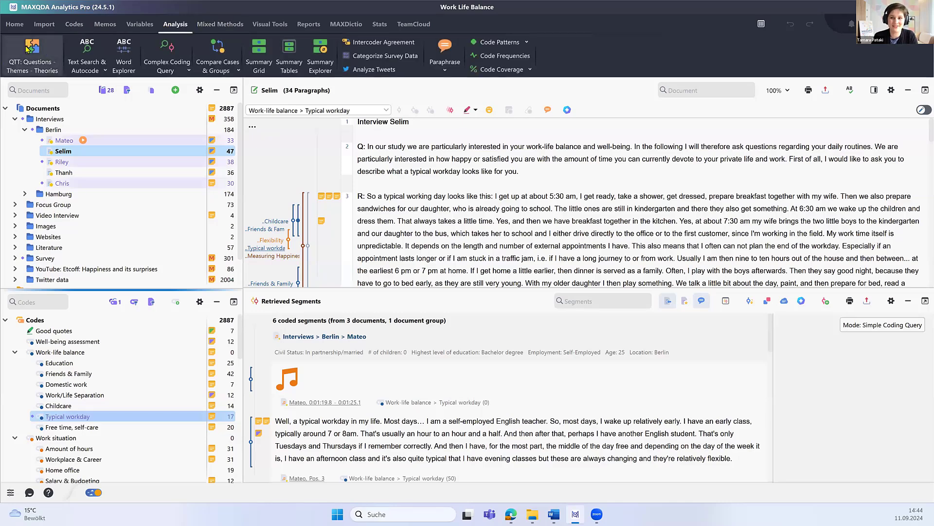
pyautogui.click(27, 48)
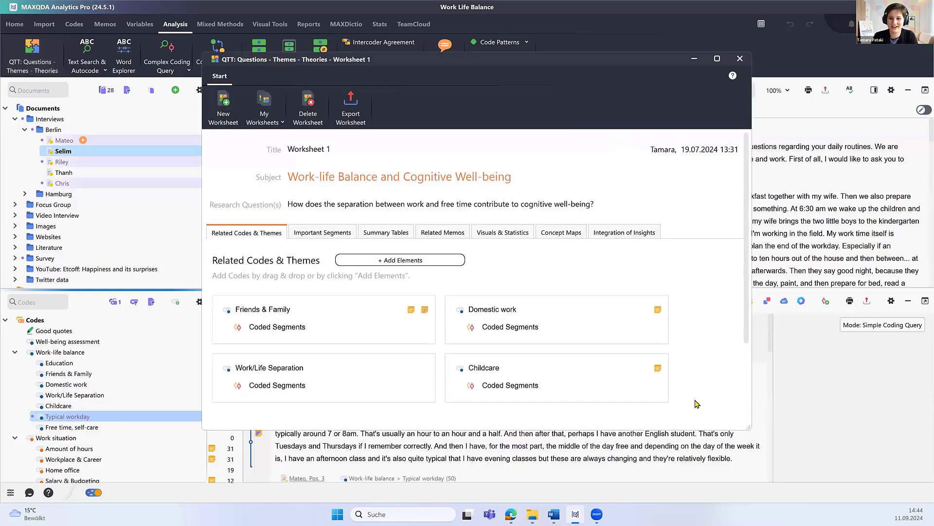
pyautogui.moveTo(750, 429); pyautogui.dragTo(784, 436)
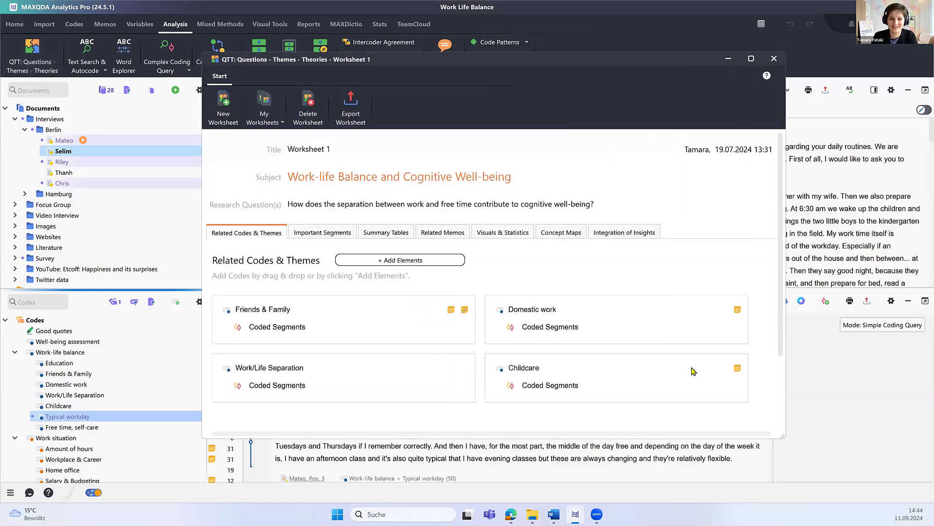
pyautogui.click(506, 233)
pyautogui.scroll(-1, 723, 249)
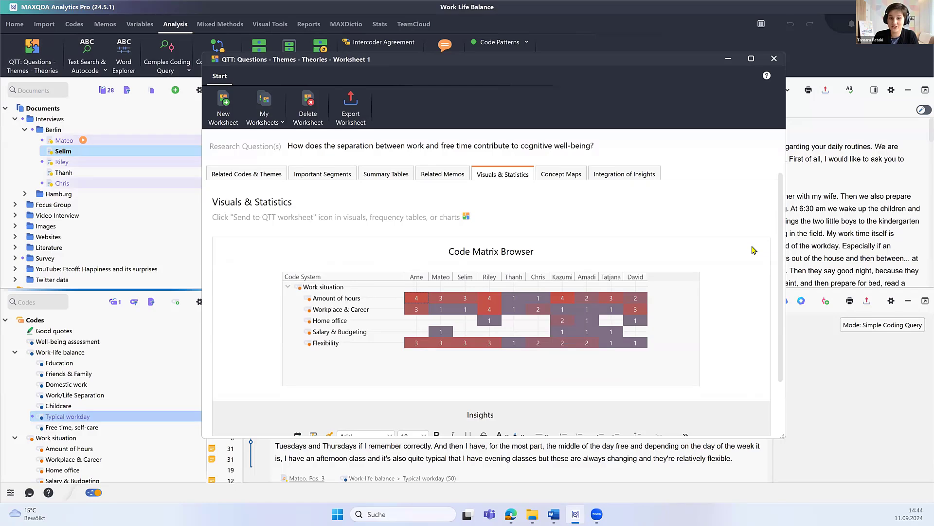
pyautogui.scroll(-2, 753, 250)
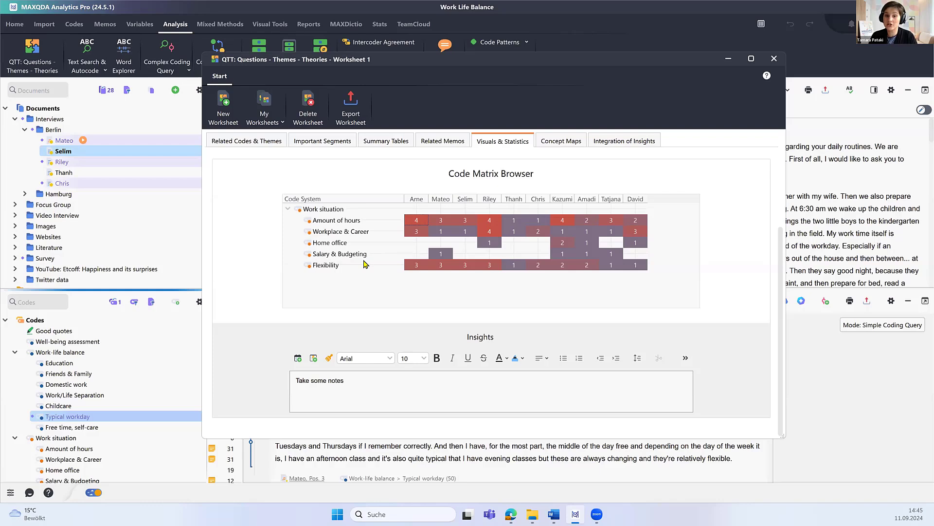
# Add the line "DEvelop your interpretations" below the existing note in the Insights of the Code Matrix Browser
pyautogui.click(568, 378)
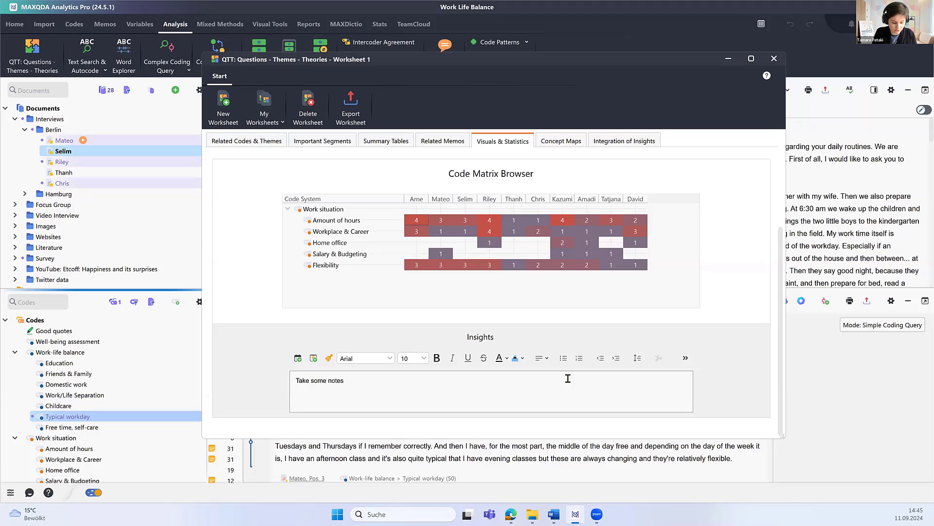
pyautogui.press('Return')
pyautogui.write('DEvelop')
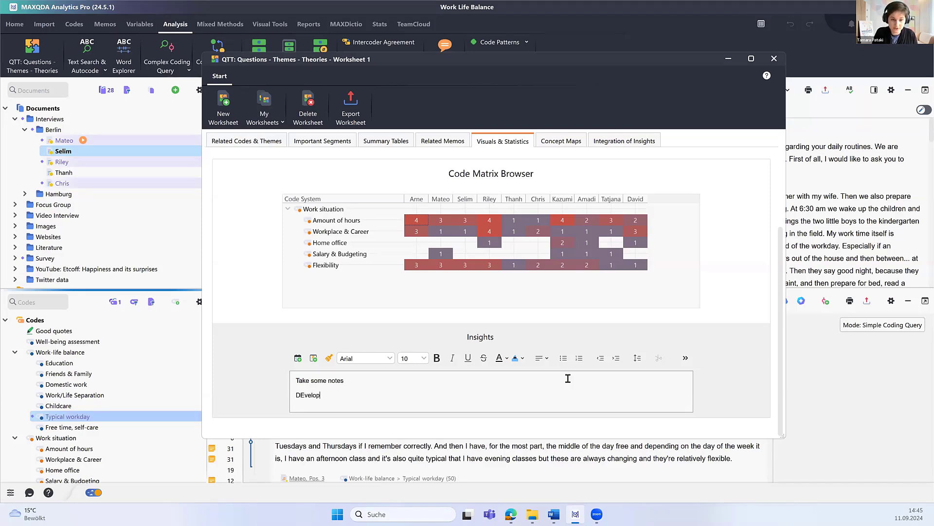
pyautogui.write(' you')
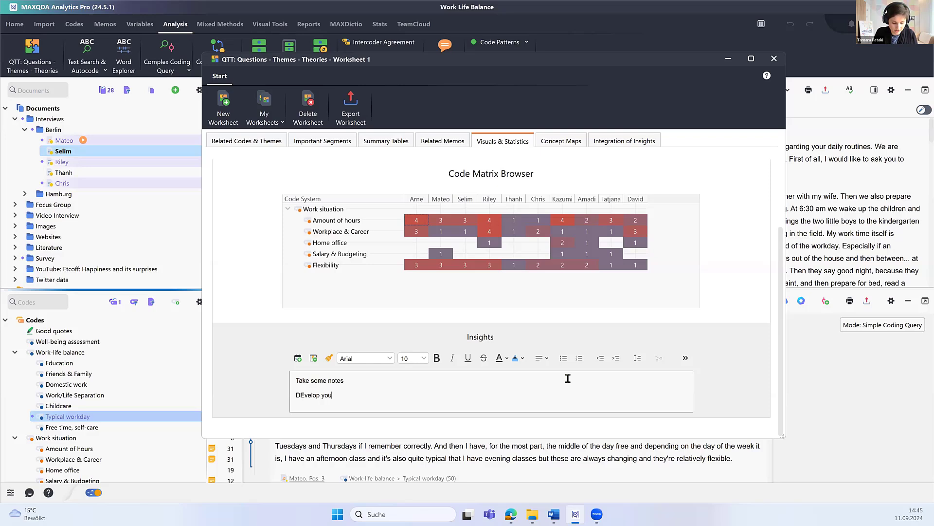
pyautogui.write('r interpretations')
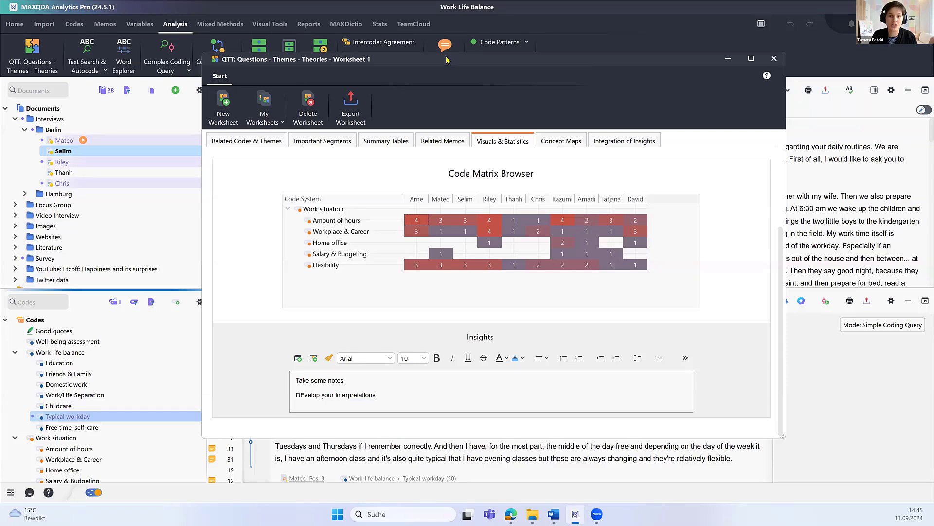
# Export the QTT worksheet as the Word document Worksheet 1 (1).docx and close the worksheet window
pyautogui.moveTo(446, 59); pyautogui.dragTo(390, 67)
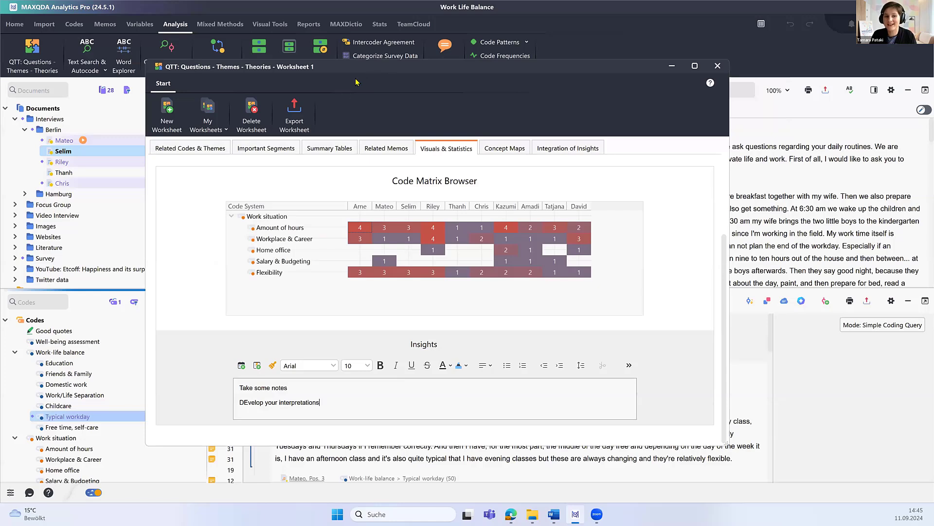
pyautogui.click(300, 107)
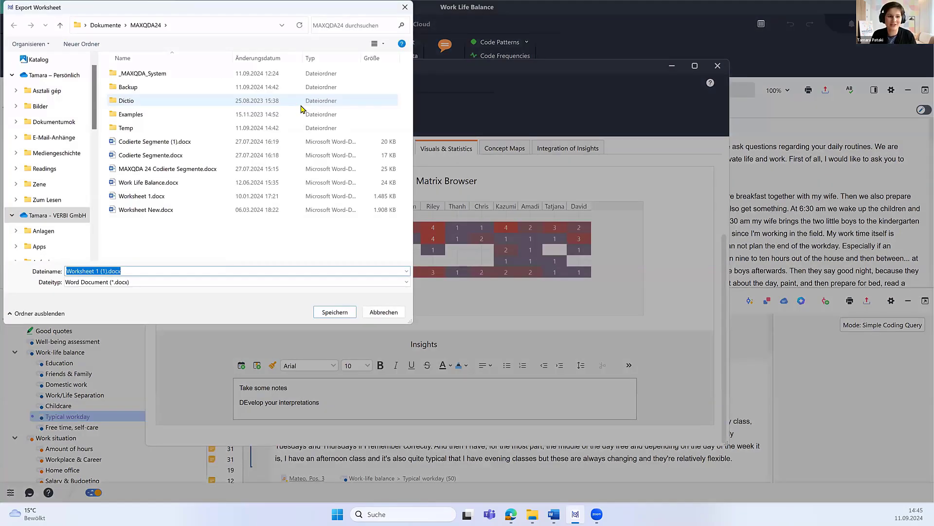
pyautogui.click(339, 314)
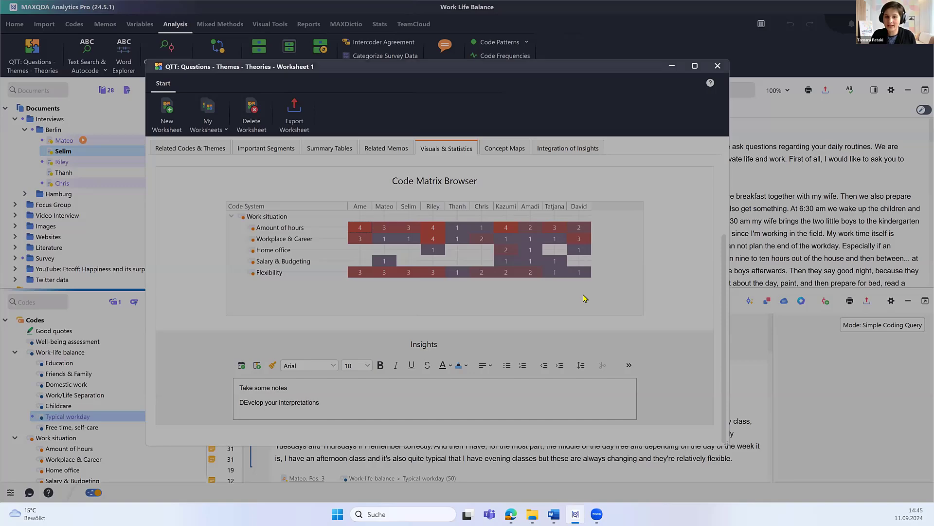
pyautogui.click(486, 325)
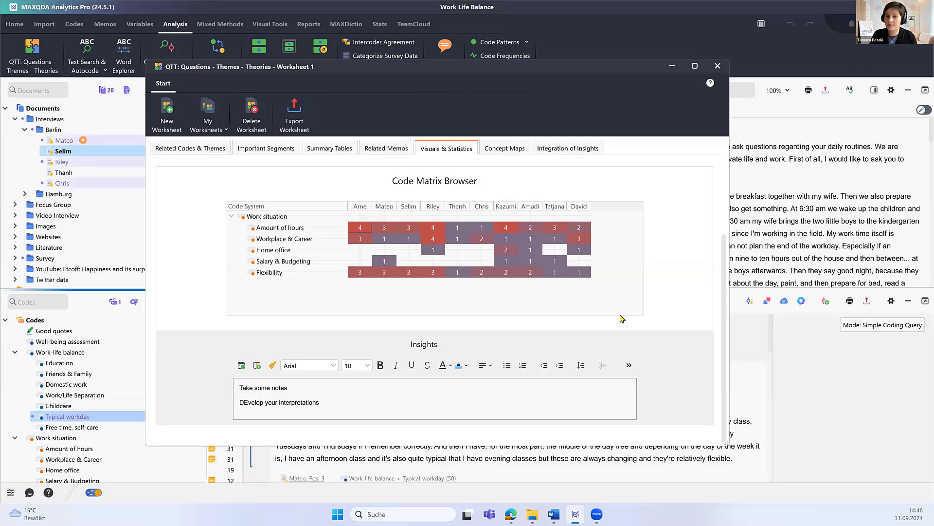
pyautogui.click(719, 67)
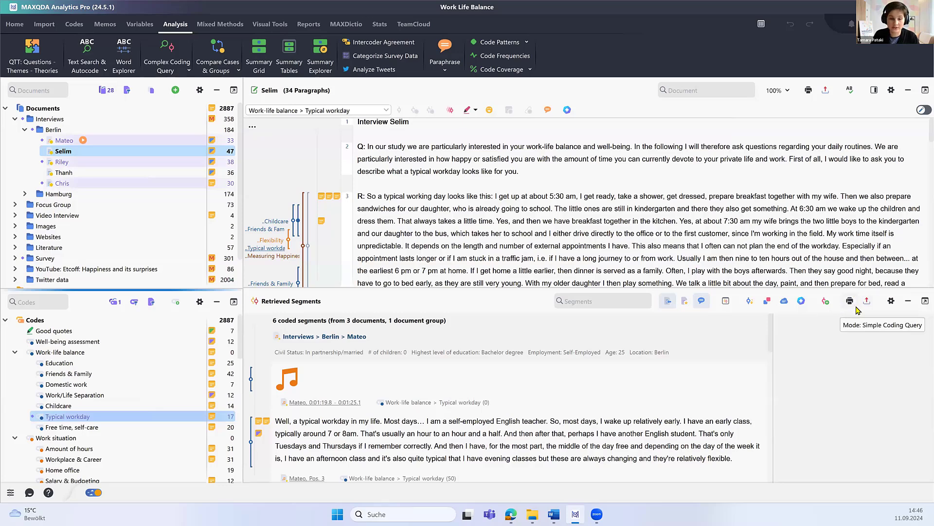
pyautogui.scroll(-3, 685, 406)
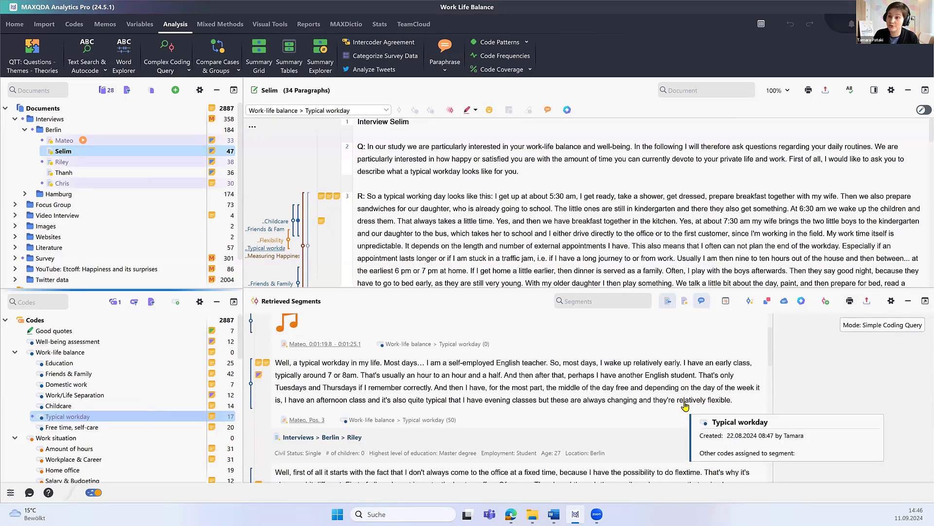
pyautogui.scroll(-3, 685, 406)
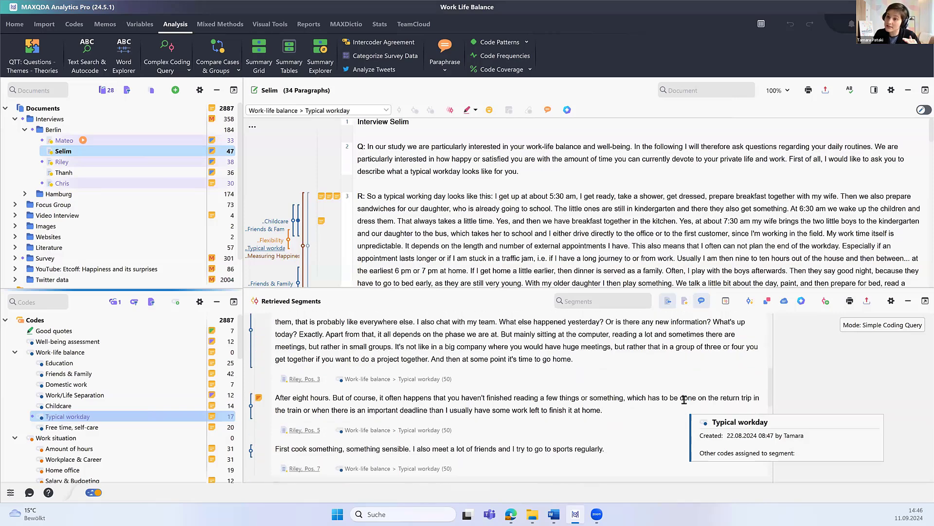
pyautogui.scroll(9, 685, 400)
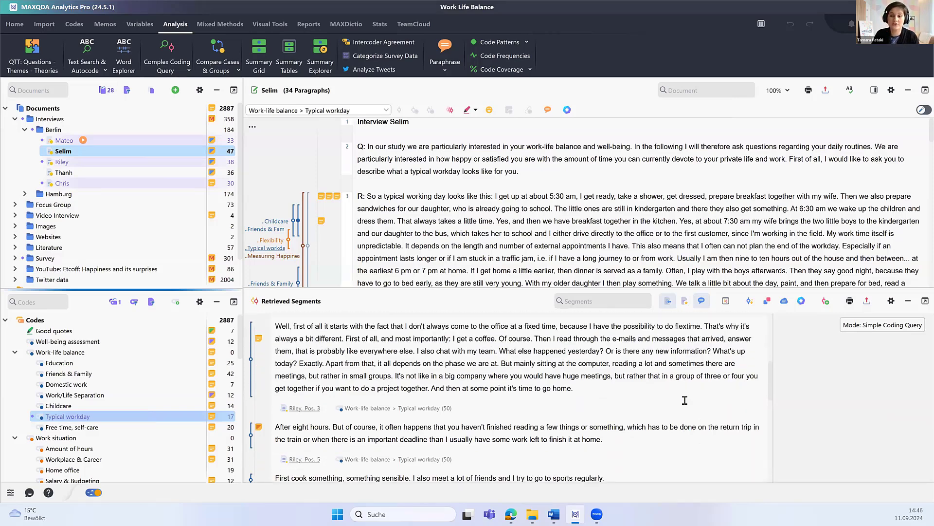
# Start a Smart Publisher report including the codes Work-life balance, Education, Friends & Family, Domestic work and Work/Life Separation
pyautogui.click(312, 24)
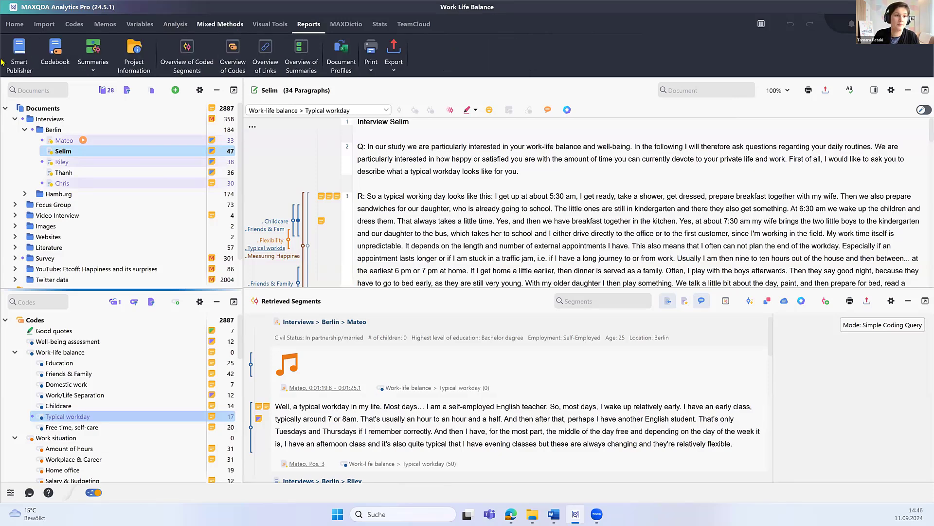
pyautogui.click(27, 55)
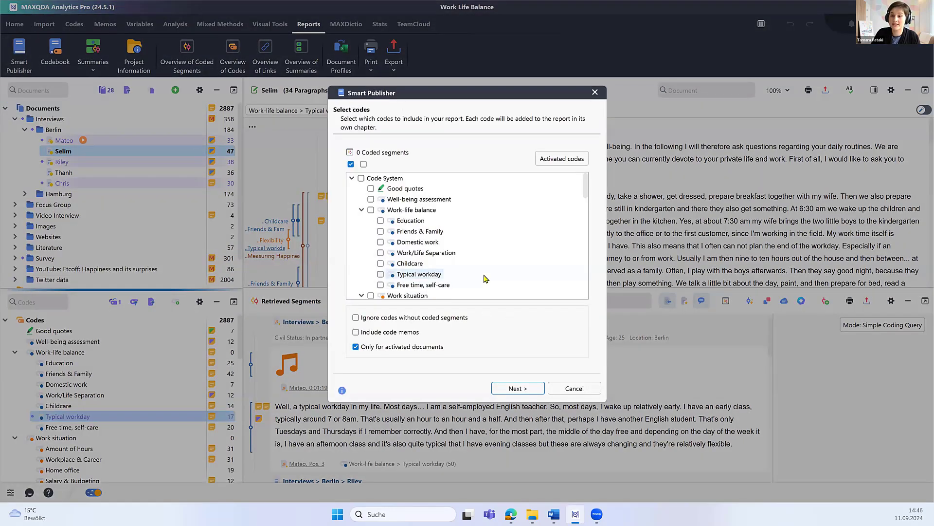
pyautogui.click(371, 209)
pyautogui.click(380, 220)
pyautogui.click(380, 232)
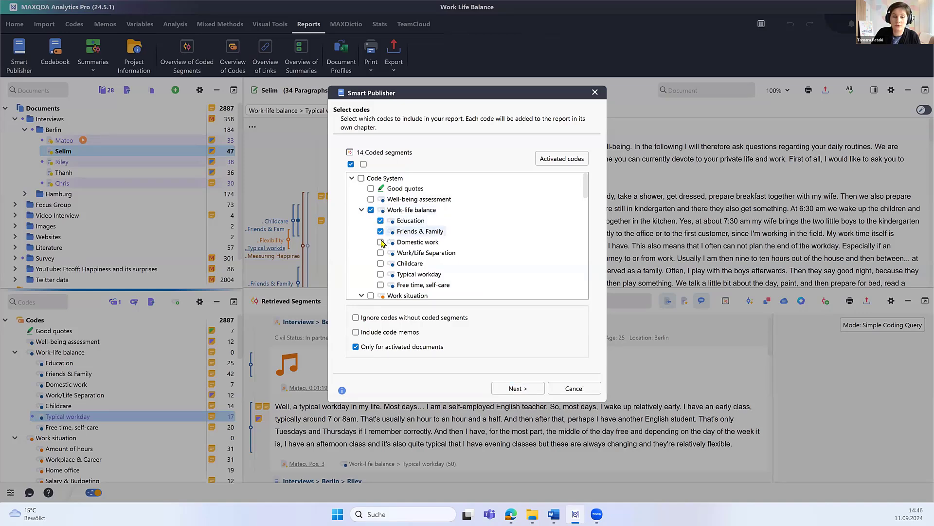
pyautogui.click(381, 242)
pyautogui.click(381, 252)
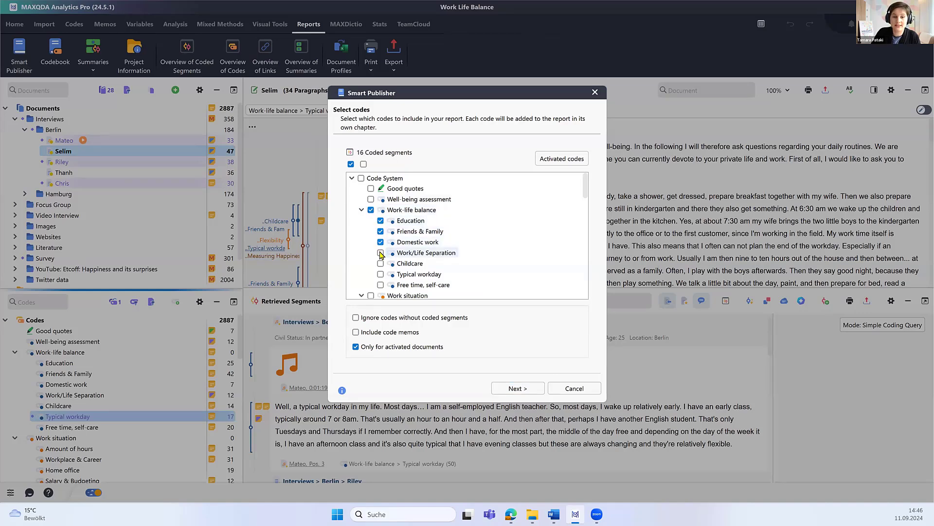
pyautogui.click(511, 392)
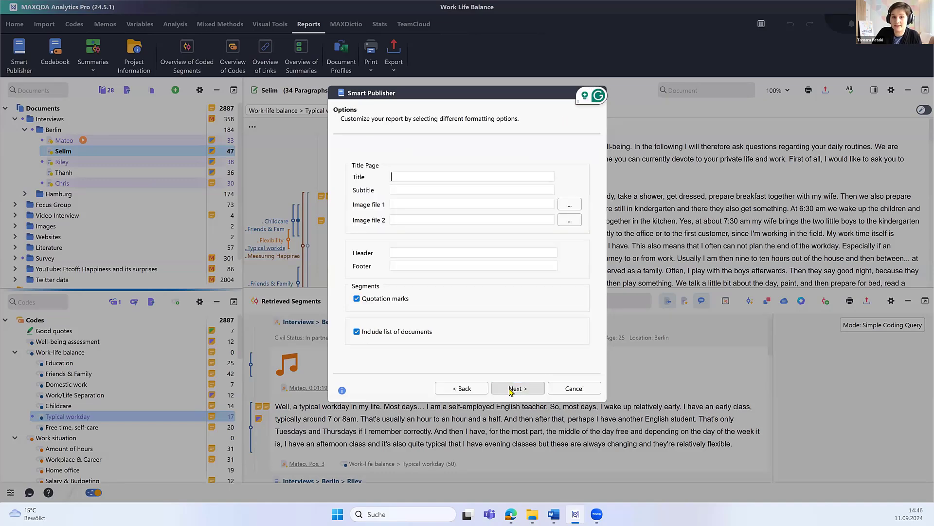
# Title the report "My Thesis" and finish the Smart Publisher setup with the preset formatting and additional information options
pyautogui.write('My ')
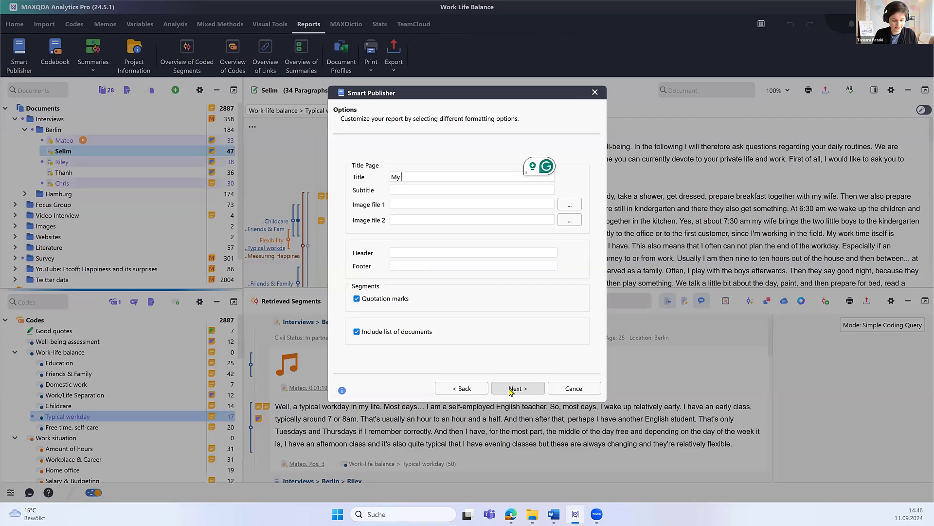
pyautogui.write('Thesis')
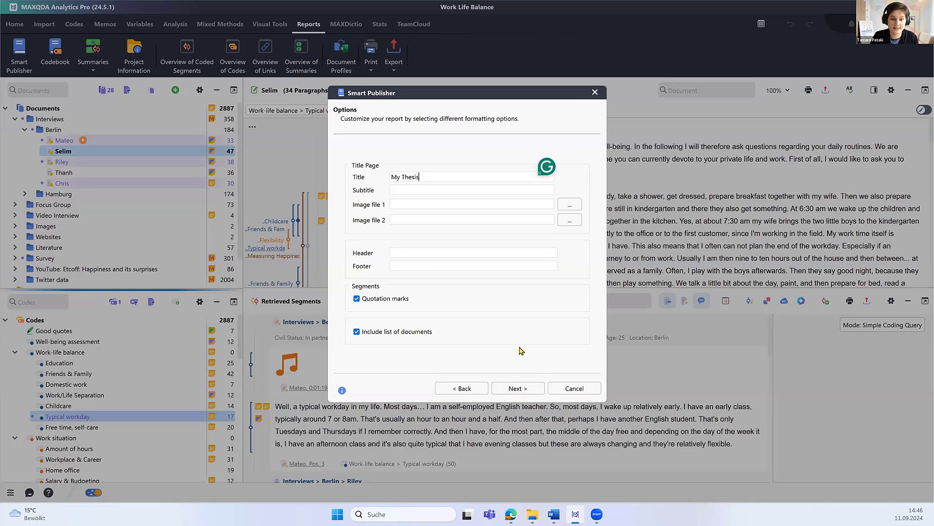
pyautogui.click(534, 389)
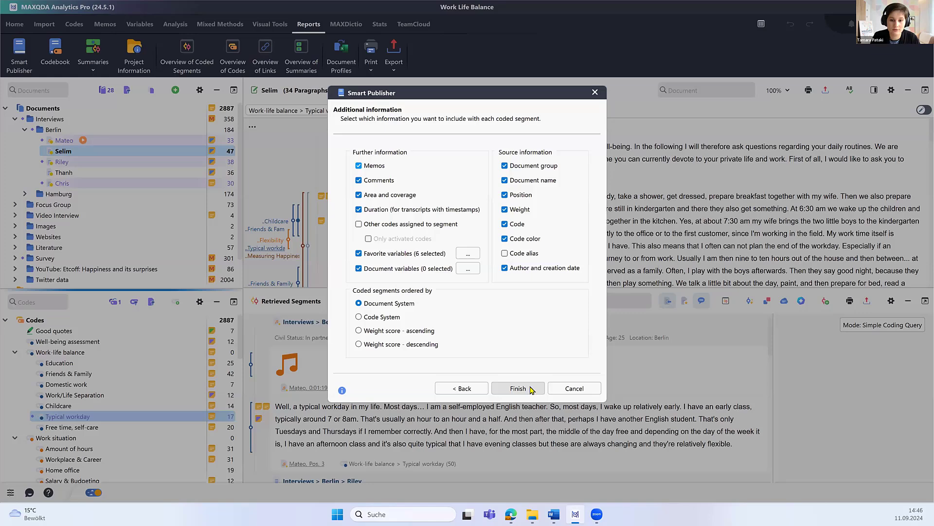
pyautogui.click(532, 389)
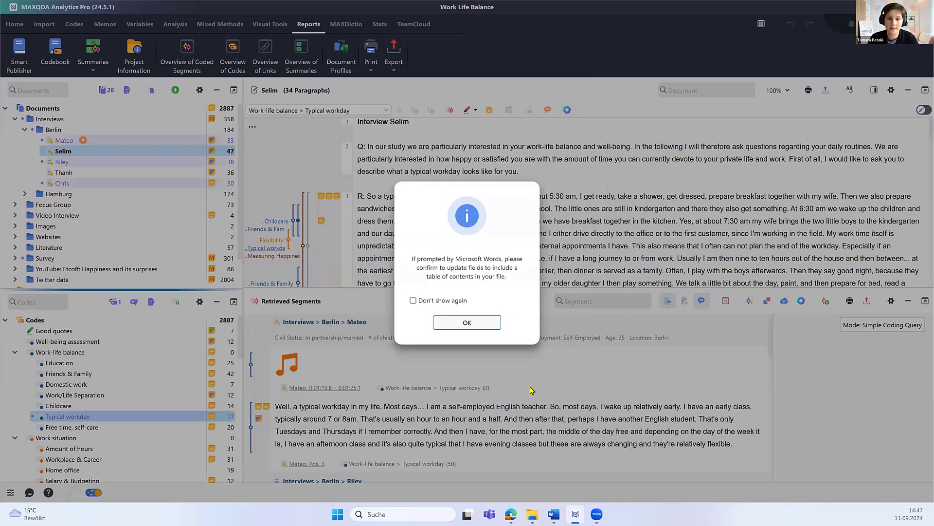
pyautogui.click(491, 322)
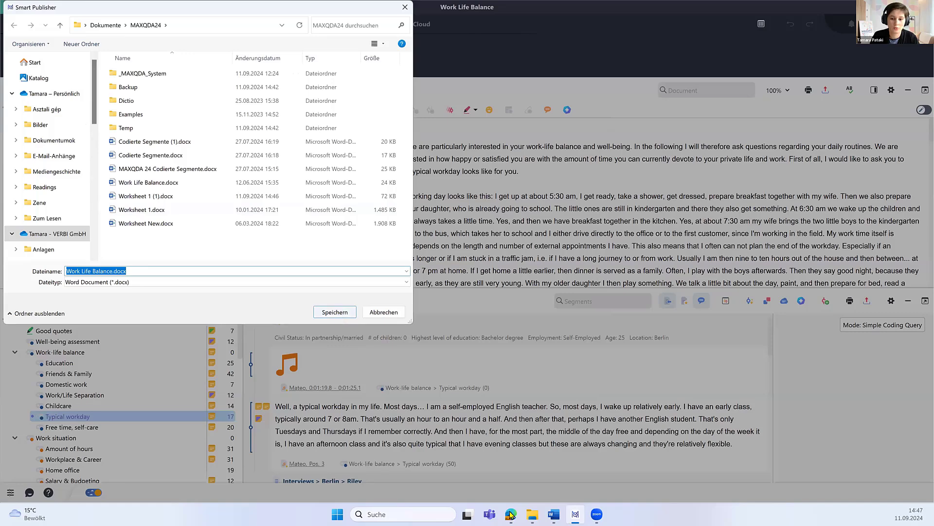
# Save the report in the MAXQDA24 folder as Work Life Balance My thesis.docx instead of replacing the existing file
pyautogui.press('Return')
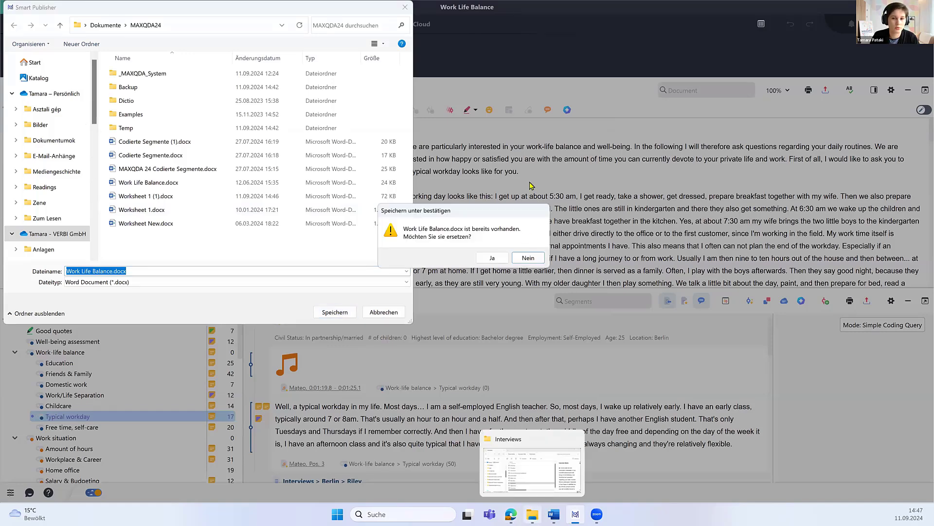
pyautogui.click(527, 257)
pyautogui.click(113, 270)
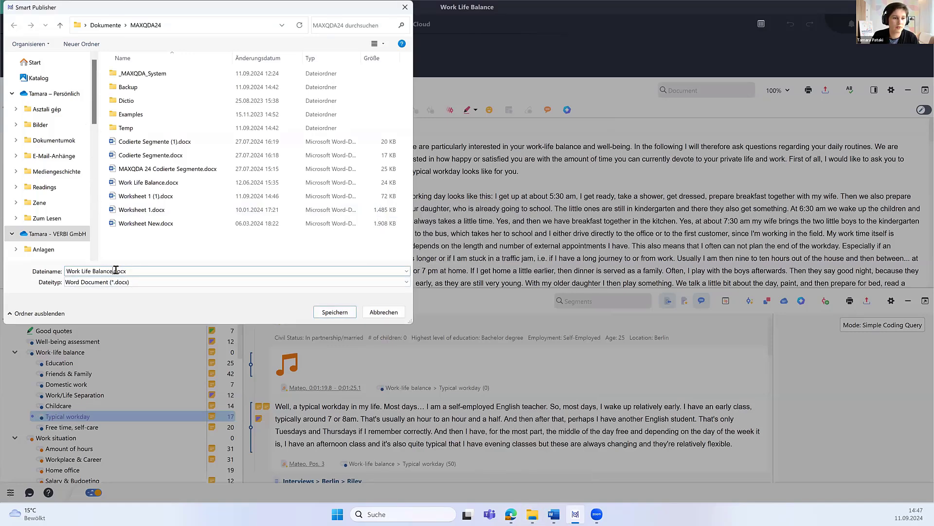
pyautogui.write('My the')
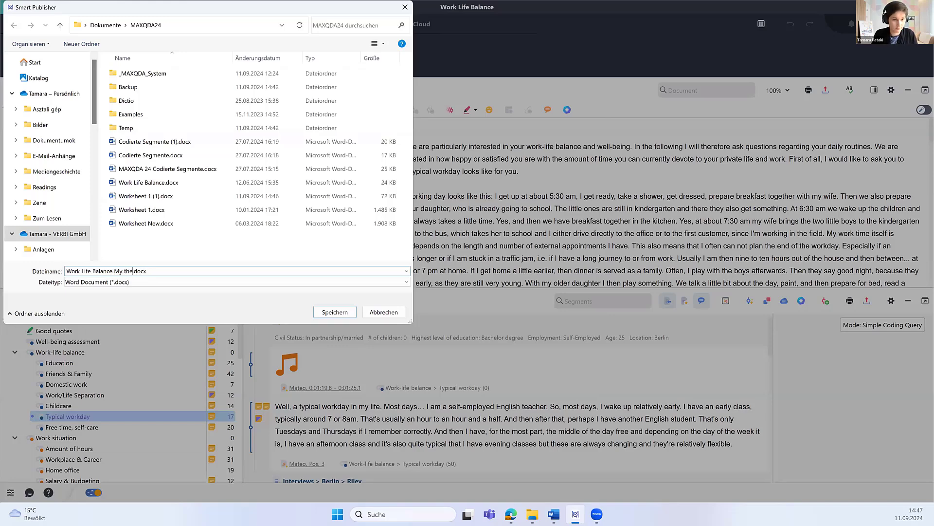
pyautogui.write('sis')
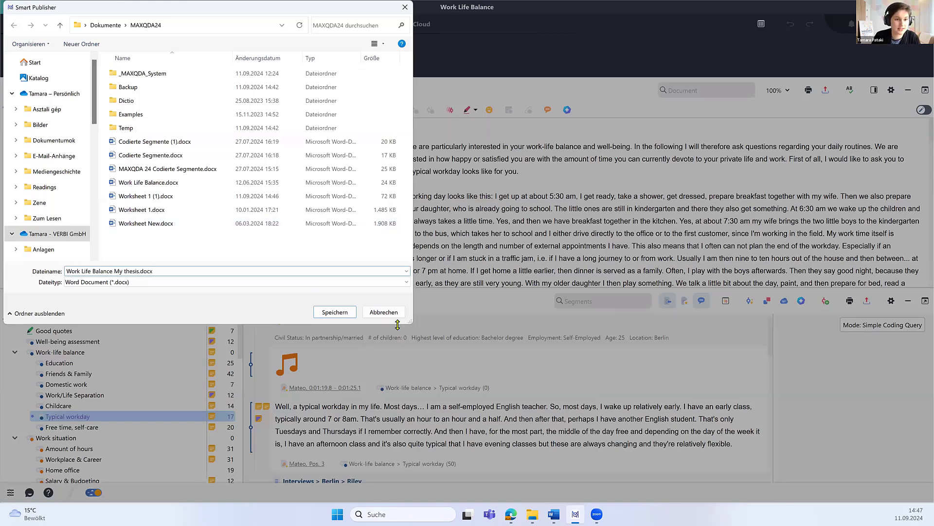
pyautogui.click(344, 315)
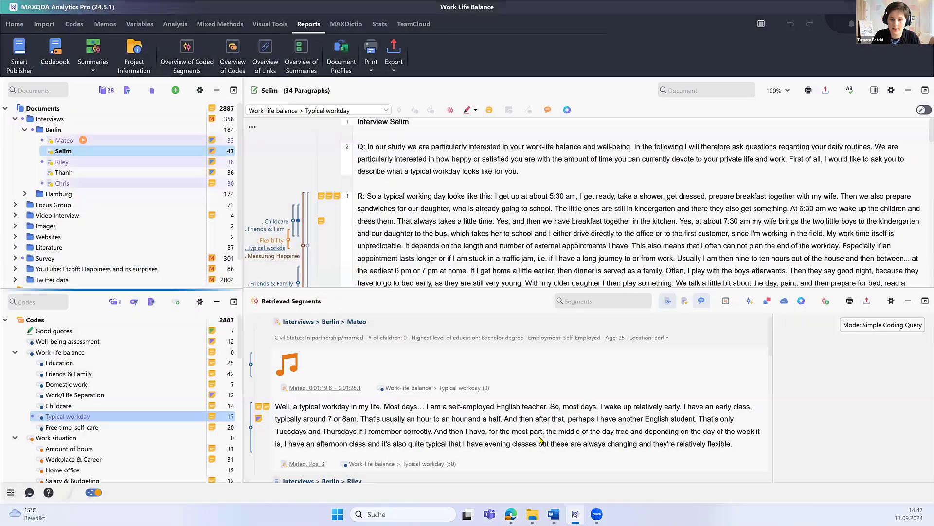
pyautogui.click(541, 440)
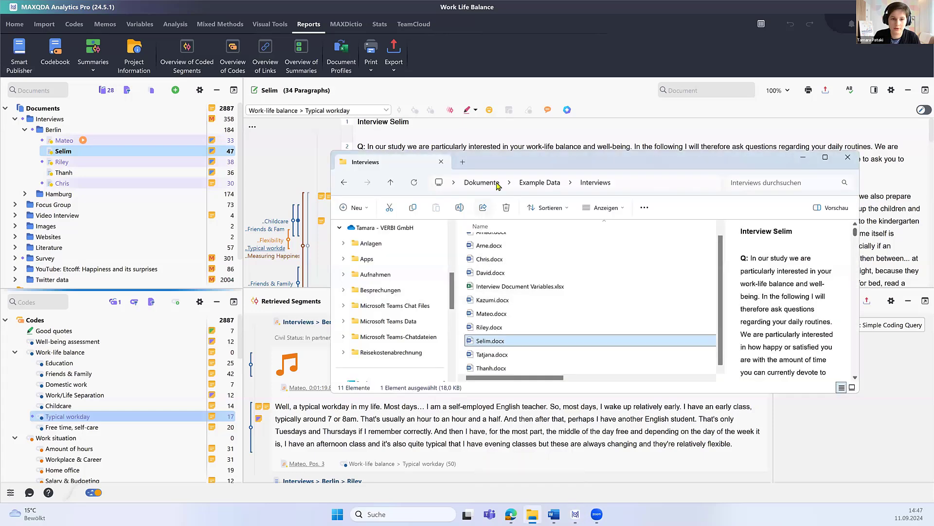
pyautogui.moveTo(498, 162); pyautogui.dragTo(467, 140)
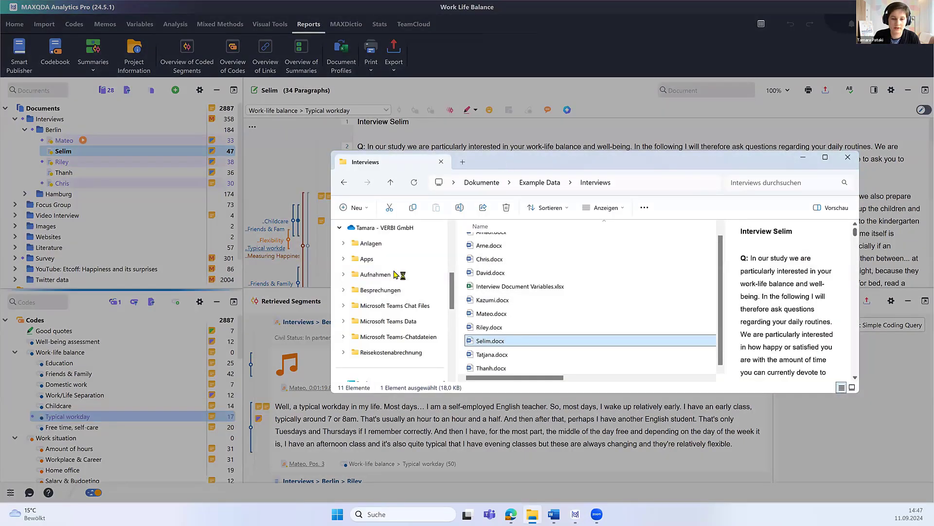
pyautogui.scroll(-1, 394, 281)
pyautogui.scroll(2, 394, 279)
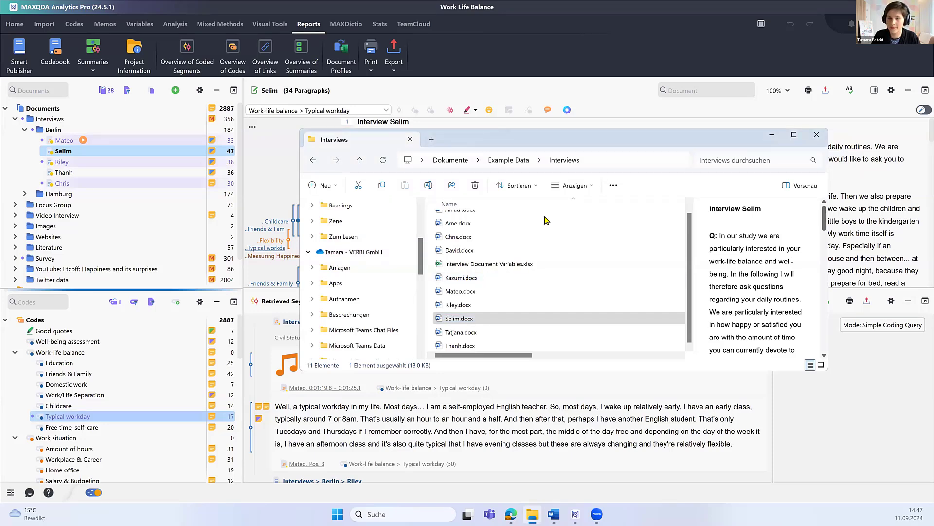
pyautogui.click(867, 300)
pyautogui.press('Escape')
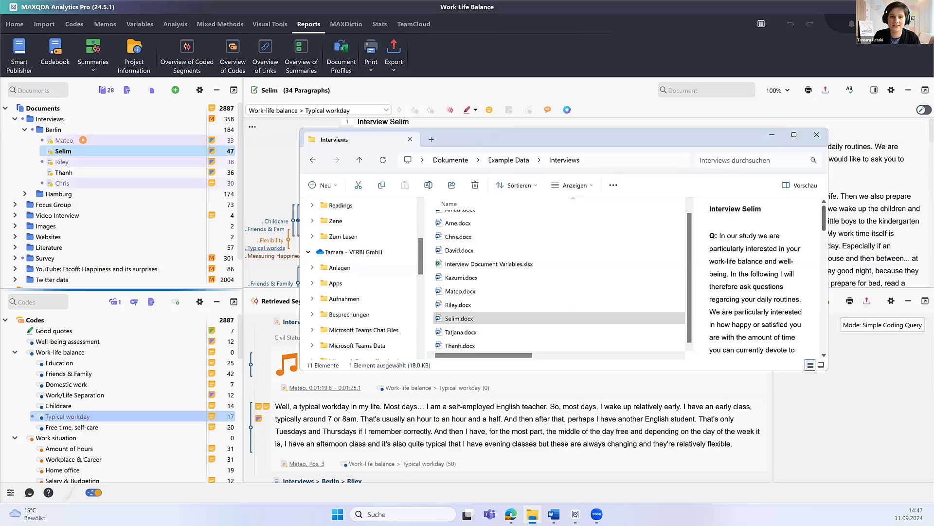
# Switch to Work Life Balance My thesis.docx in Word and examine its table of contents and Documents list at 100% zoom
pyautogui.hotkey('alt', 'Tab')
pyautogui.scroll(-5, 607, 287)
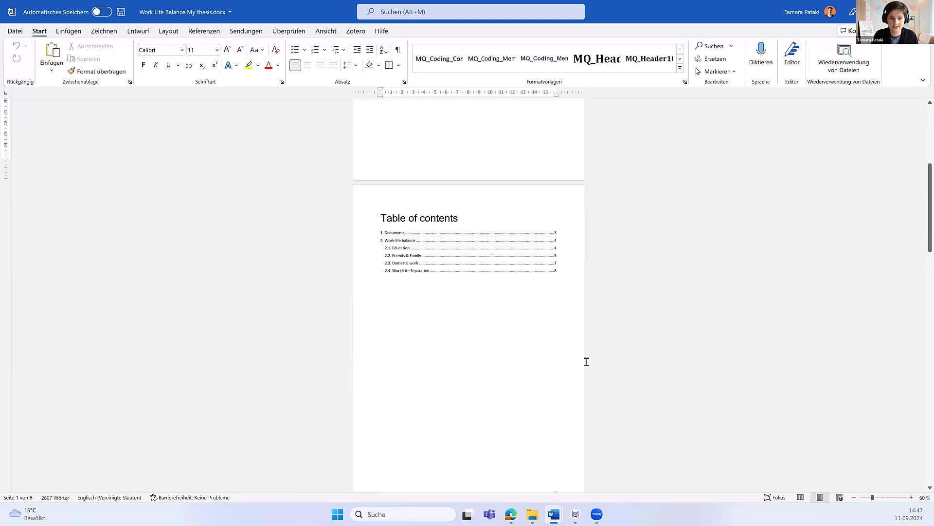
pyautogui.scroll(-1, 586, 361)
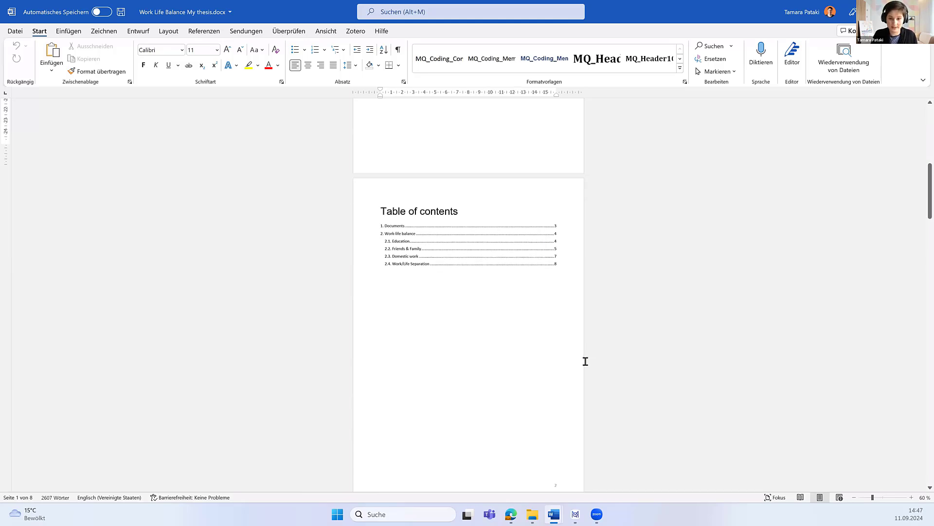
pyautogui.click(907, 497)
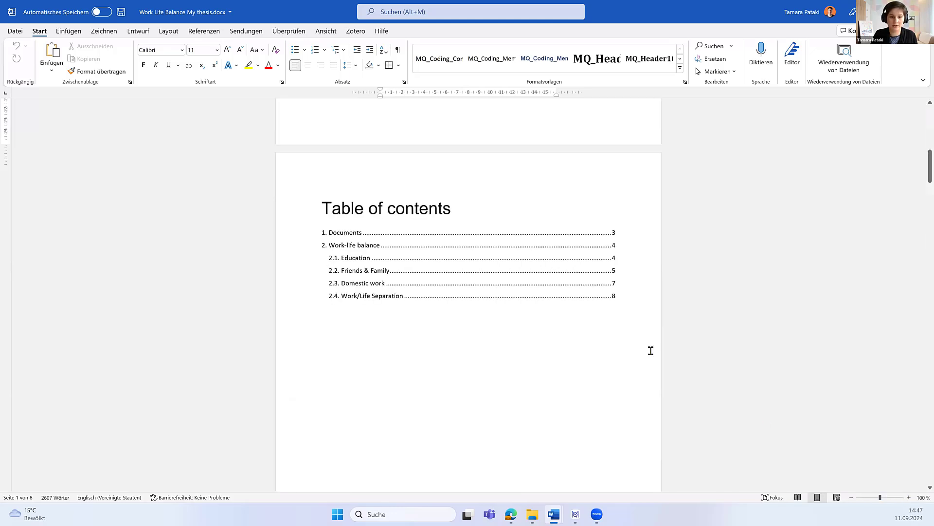
pyautogui.scroll(-5, 651, 354)
pyautogui.scroll(-5, 651, 352)
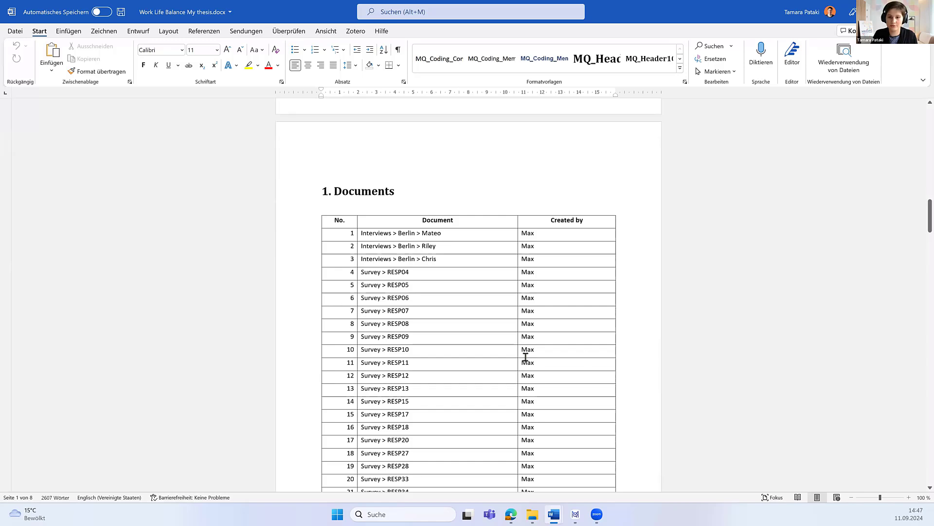
# Review the report's Work-life balance chapter, checking the coded segments, source details and memos under Education and Friends & Family
pyautogui.scroll(-12, 706, 355)
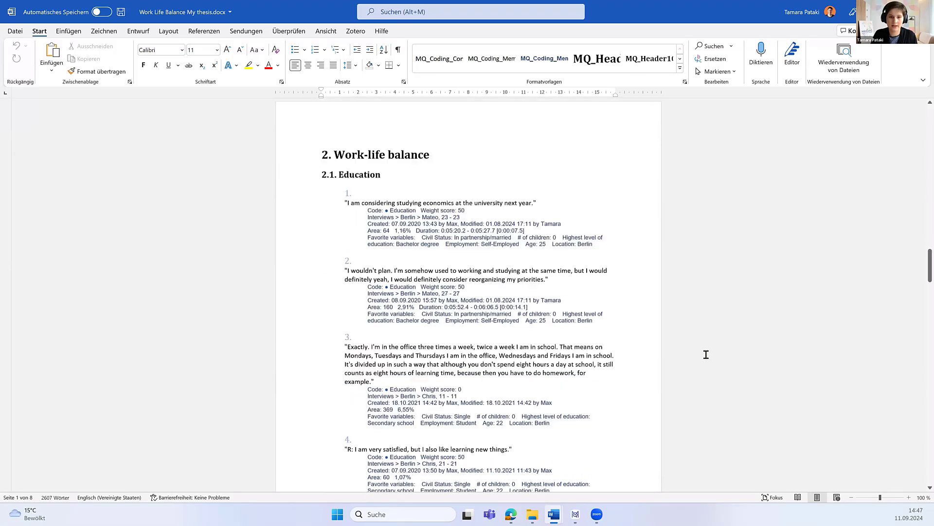
pyautogui.scroll(1, 706, 355)
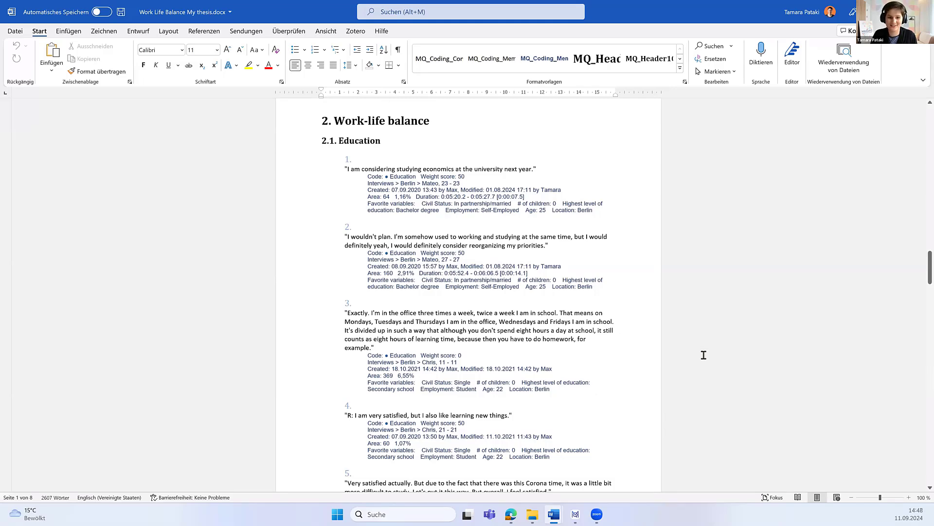
pyautogui.scroll(-10, 705, 354)
pyautogui.scroll(-5, 702, 354)
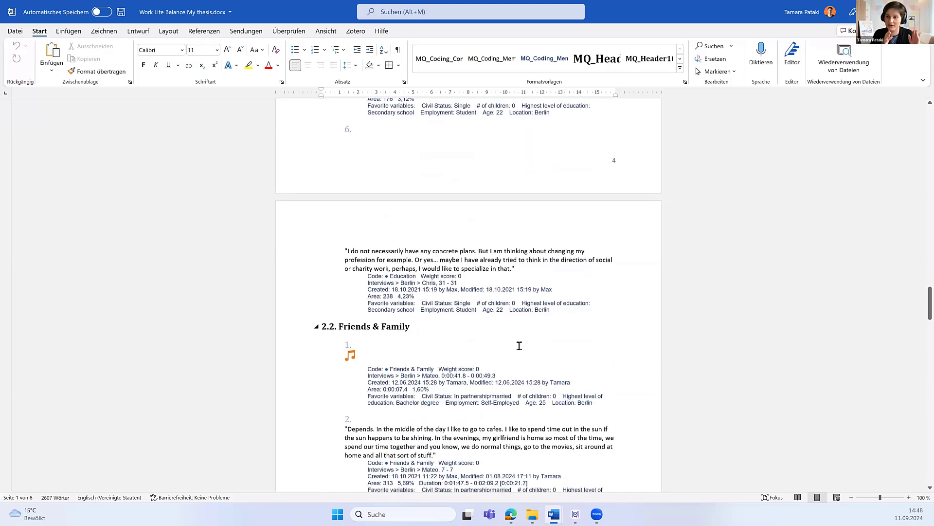
pyautogui.scroll(-7, 519, 346)
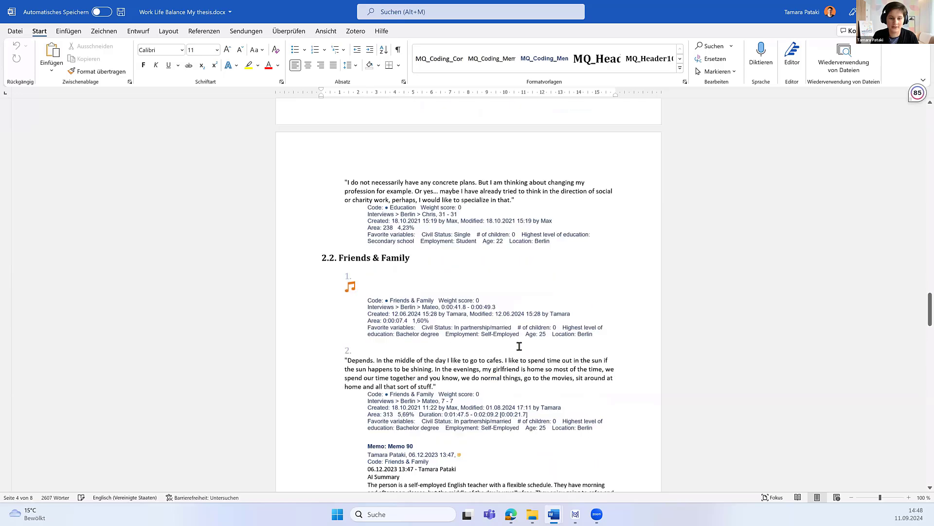
pyautogui.scroll(-14, 585, 309)
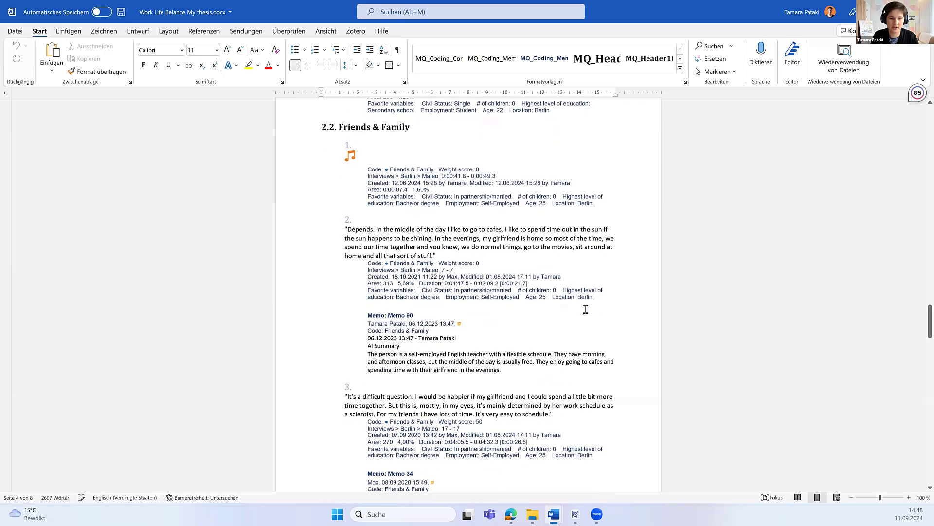
pyautogui.scroll(-13, 581, 310)
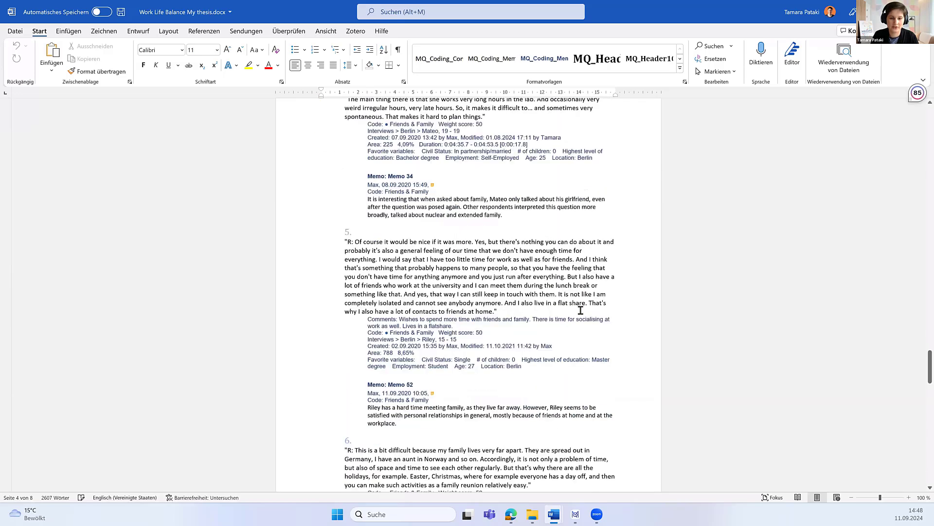
pyautogui.scroll(-8, 583, 314)
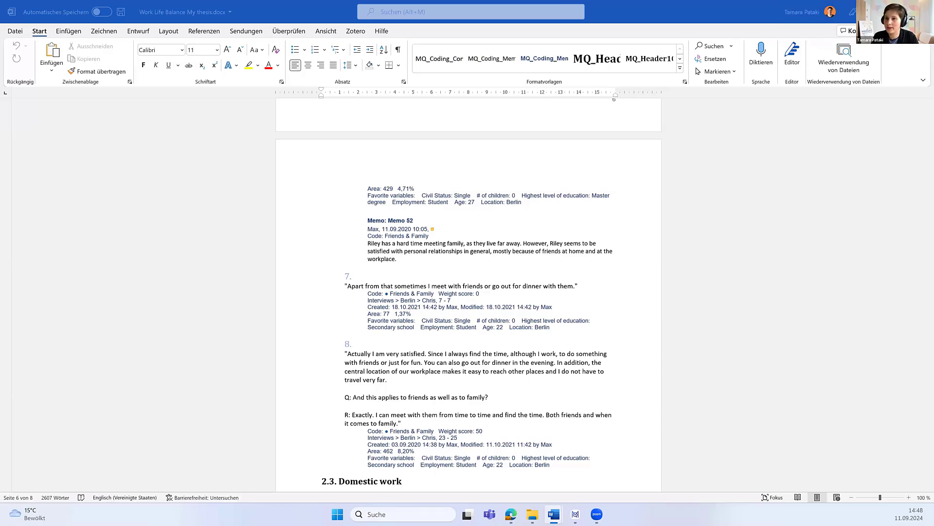
# In How to Write a Thesis with MAXQDA.docx, add question 1 on coding and analysing each interview when done versus all together in a phenomenological study
pyautogui.click(552, 512)
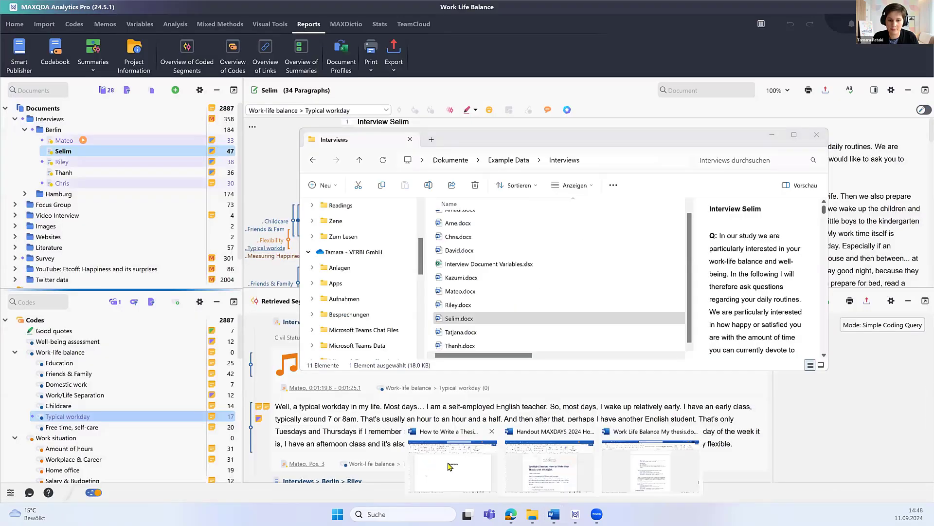
pyautogui.click(448, 466)
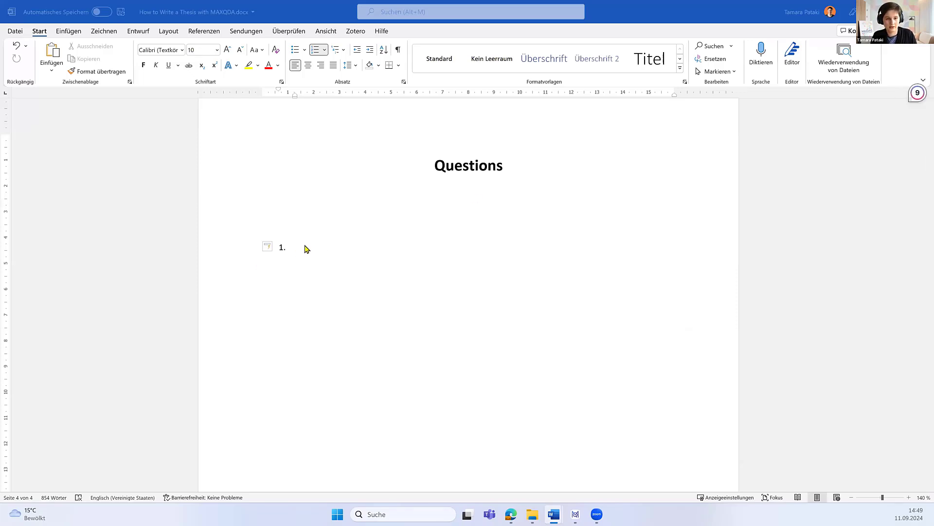
pyautogui.click(352, 242)
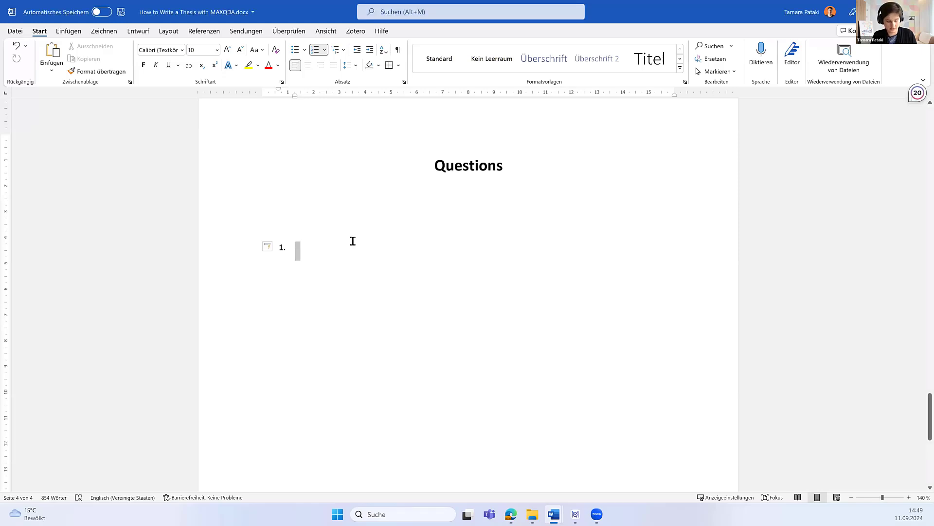
pyautogui.write("Is it better to code and analyse each interview righter after it's done. Or is it better t o have all interviews together as i am having a phenomenological study")
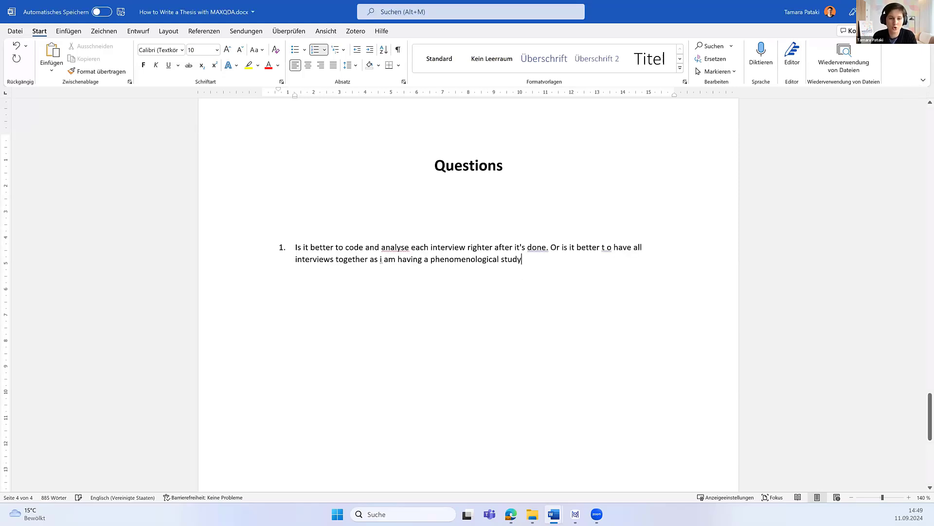
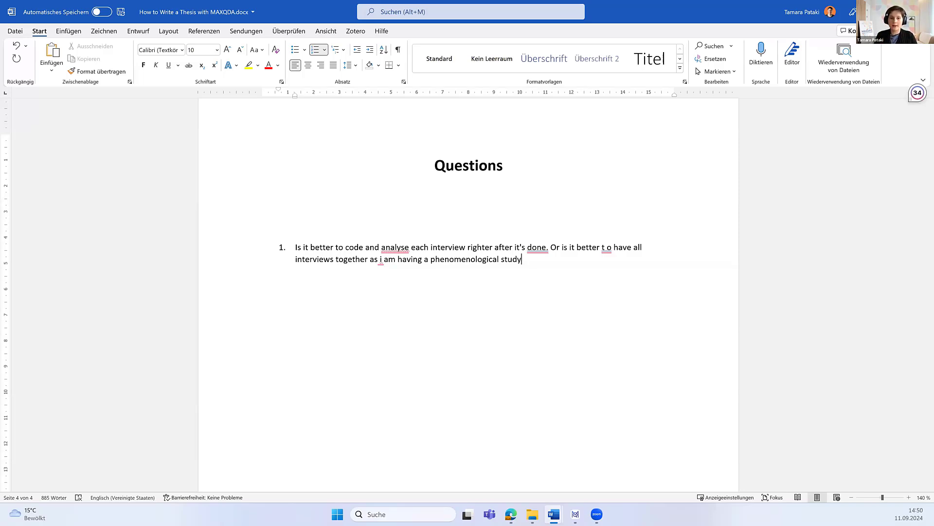
# Add question 2: "How do I work with AI on documents with multiple languages? Should I prioritize English or the language of the text?"
pyautogui.press('Return')
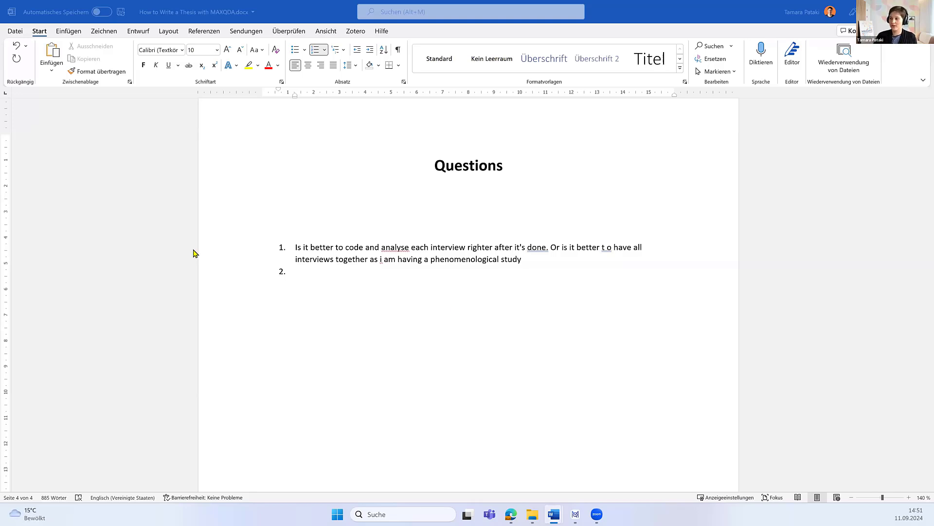
pyautogui.click(360, 276)
pyautogui.write('How do I work with AI on documents with multiple languages? Should I prioritize English or the language of the text?')
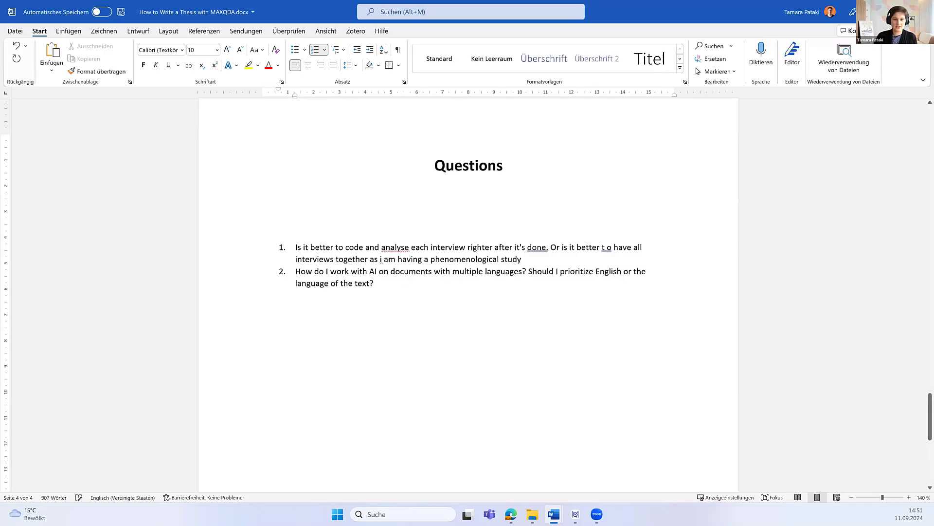
# Add question 3 to the list: "Could you talk a little bit about the focus group transcript function? Thanks!"
pyautogui.scroll(1, 469, 292)
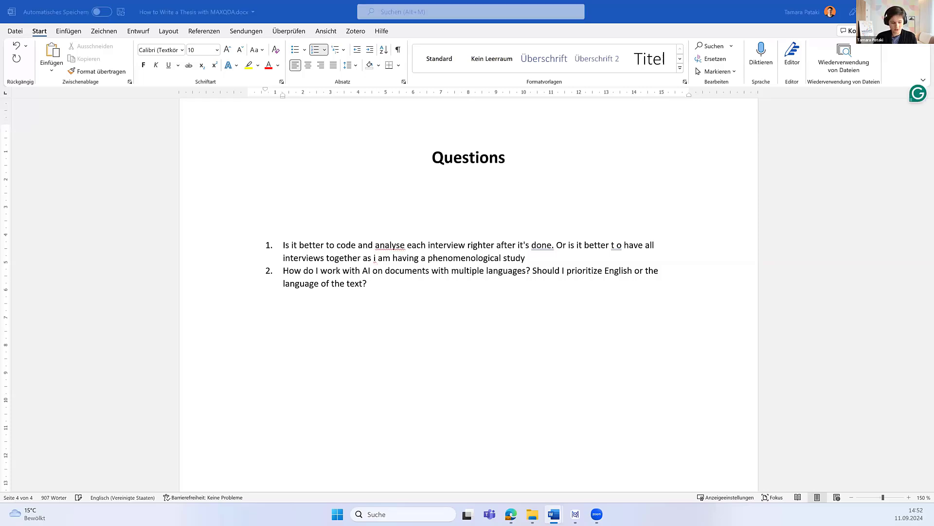
pyautogui.doubleClick(380, 281)
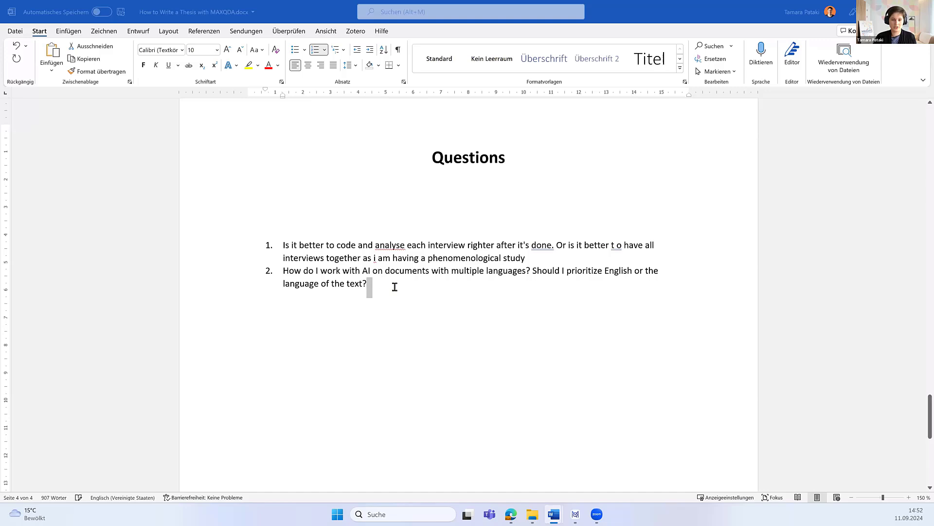
pyautogui.click(395, 285)
pyautogui.press('Return')
pyautogui.write('Could you talk a little bit about the focus group transcript function? Thanks!')
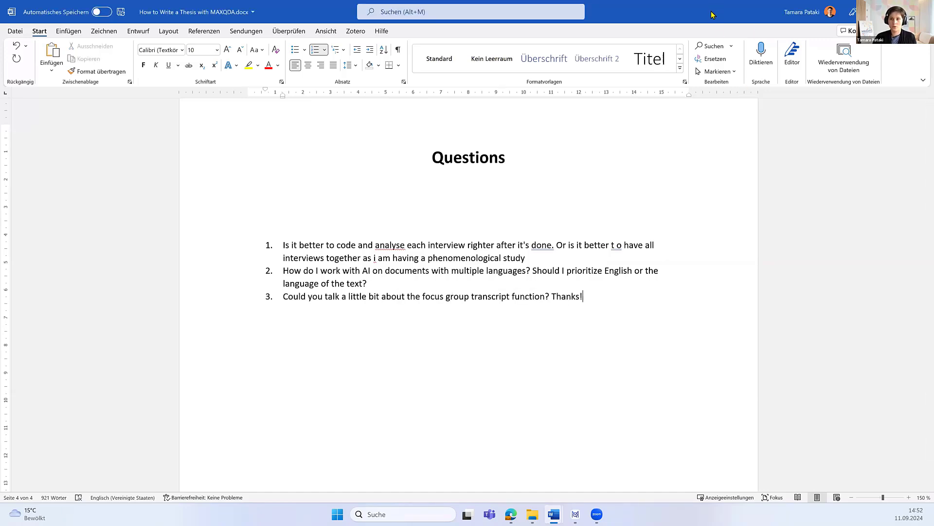
# Switch to MAXQDA, look through the import sources for focus group transcripts and expand the Focus Group folder to view its participants
pyautogui.doubleClick(39, 21)
pyautogui.click(40, 23)
pyautogui.click(44, 25)
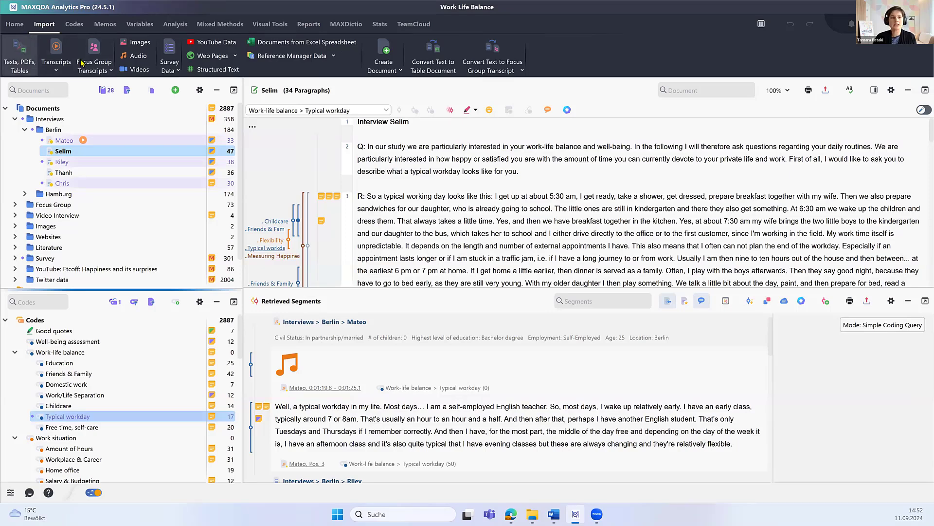
pyautogui.click(103, 71)
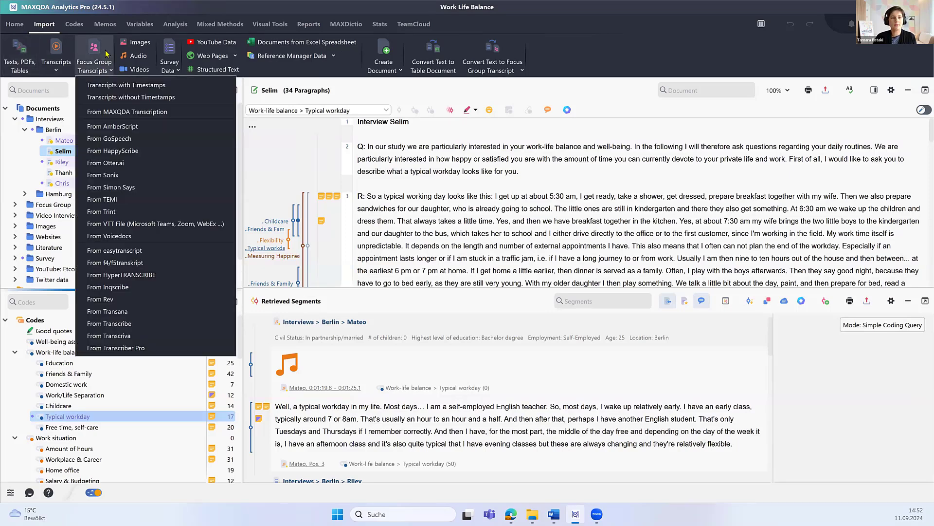
pyautogui.click(307, 145)
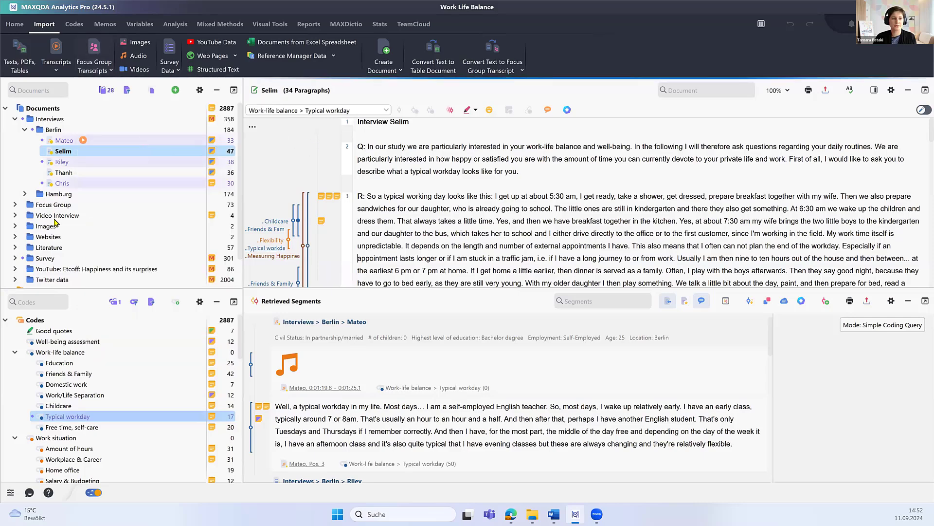
pyautogui.click(14, 205)
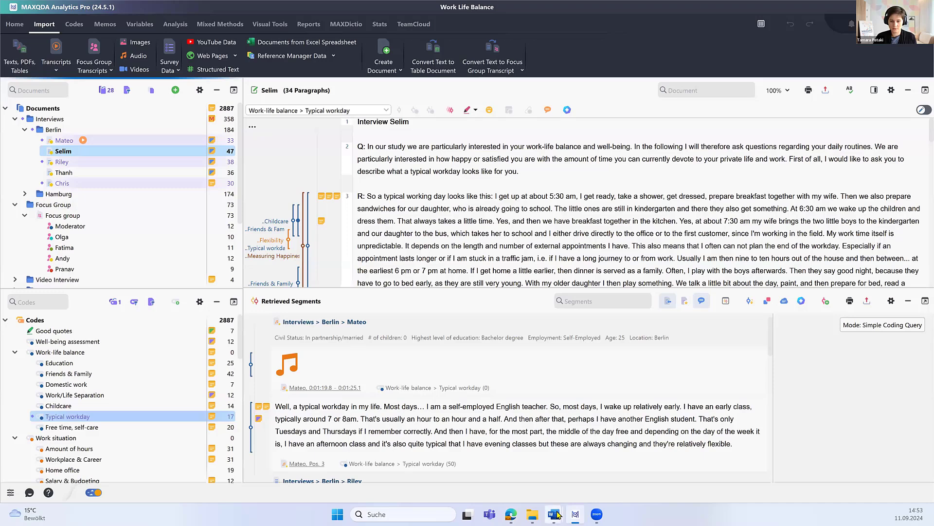
# In Word, add question 4: "Can you explain more about the importance of Variables in writing a thesis? At what point do I use them?"
pyautogui.moveTo(559, 515)
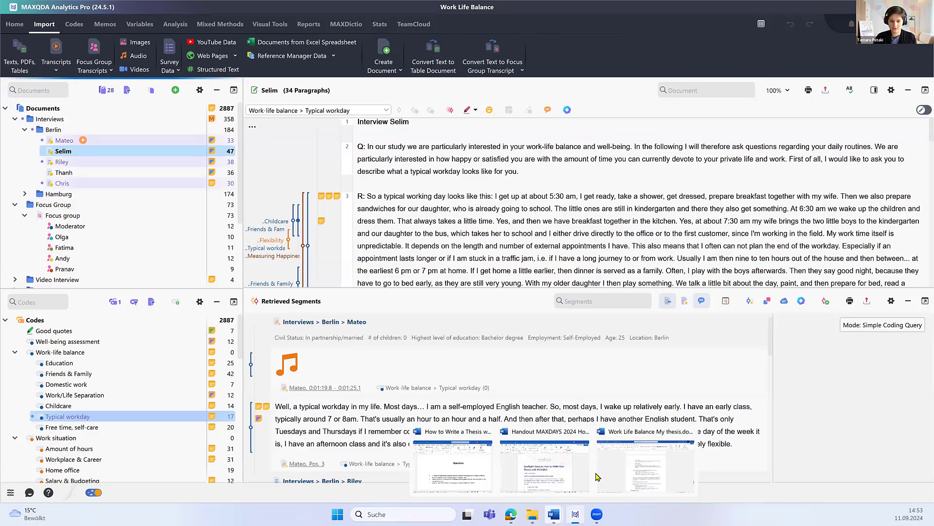
pyautogui.click(475, 459)
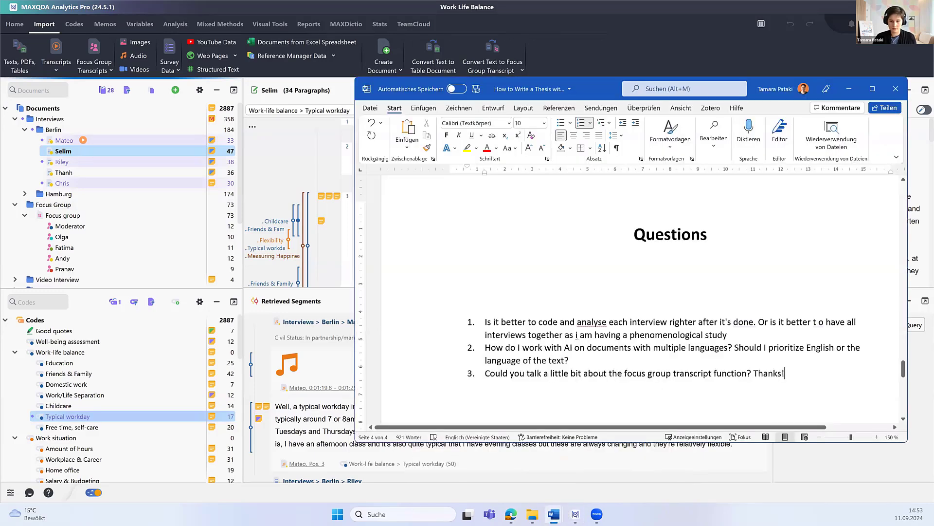
pyautogui.write('Can you explain more about the importance of Variables in writing a thesis? At what point do I use them?')
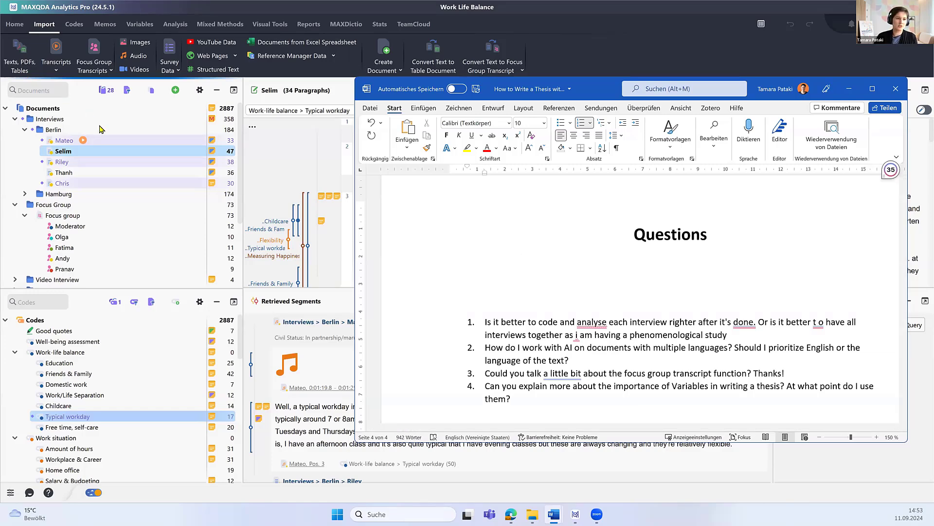
# Return to MAXQDA, open the document variables of the first Berlin interview and view its civil status, children and education columns
pyautogui.click(139, 144)
pyautogui.rightClick(133, 142)
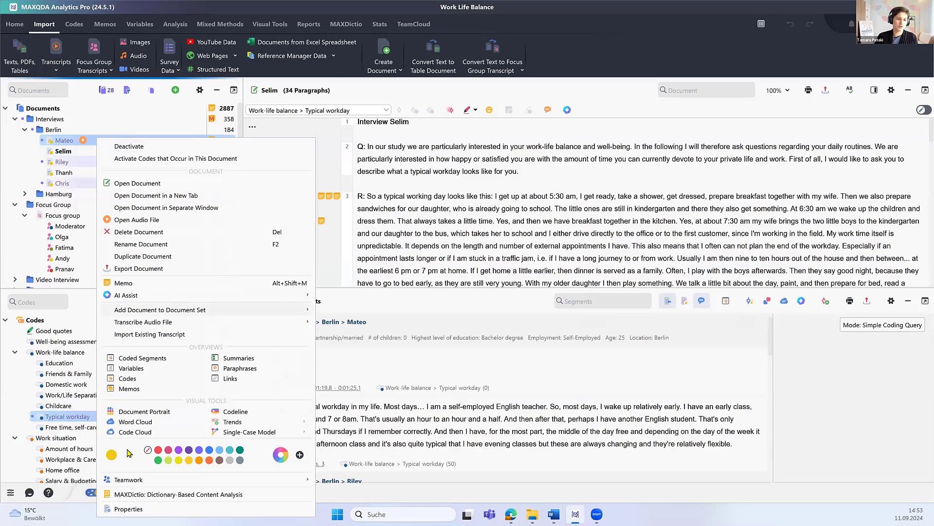
pyautogui.click(149, 368)
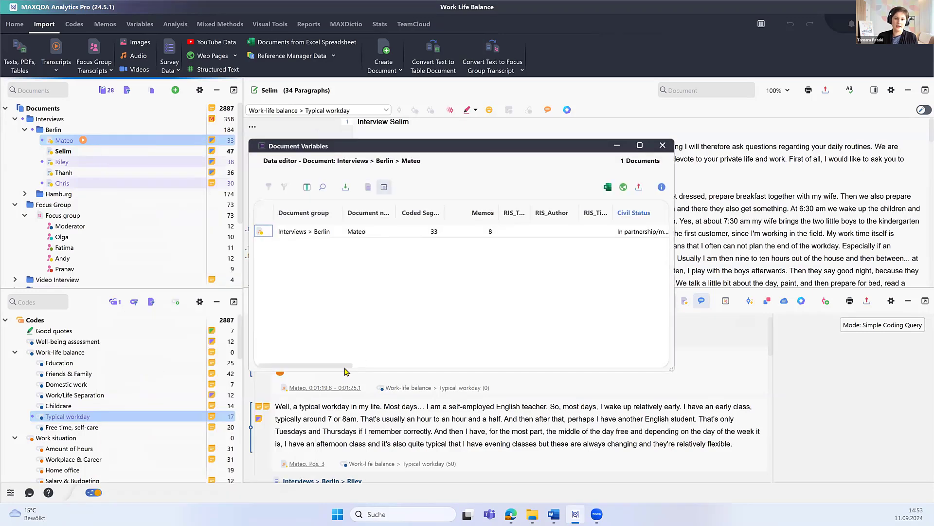
pyautogui.moveTo(348, 370); pyautogui.dragTo(384, 371)
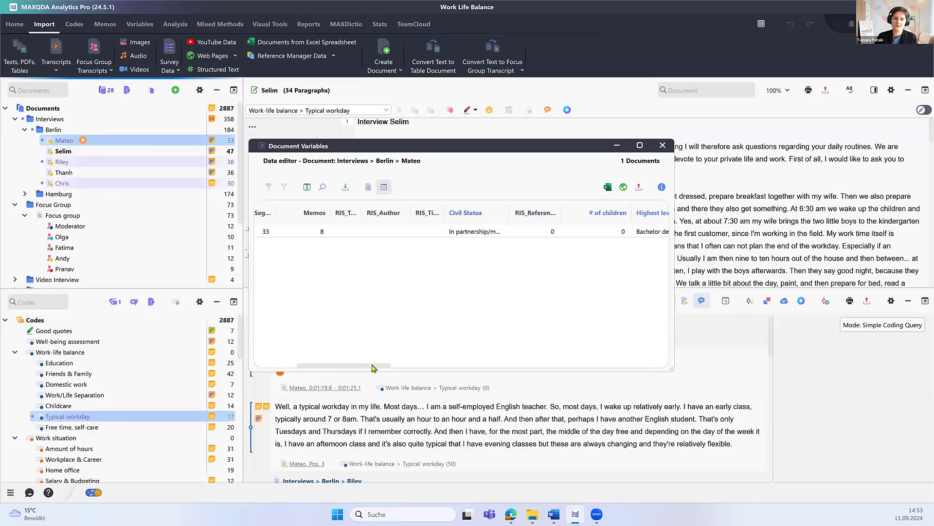
# In Word, add question 5: "Do I have to use all QTT tools to have a grounded theory? If not, which ones do you consider essential?"
pyautogui.moveTo(365, 366); pyautogui.dragTo(390, 368)
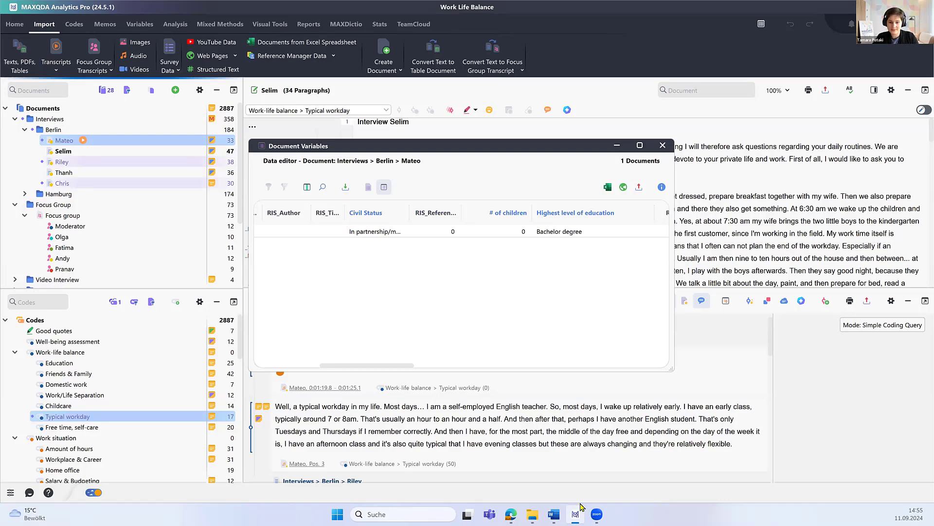
pyautogui.moveTo(556, 514)
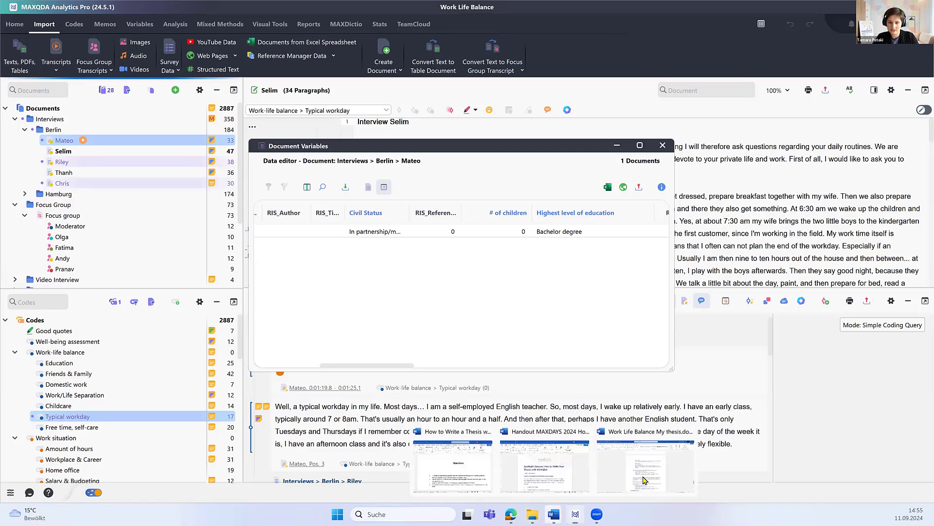
pyautogui.click(478, 476)
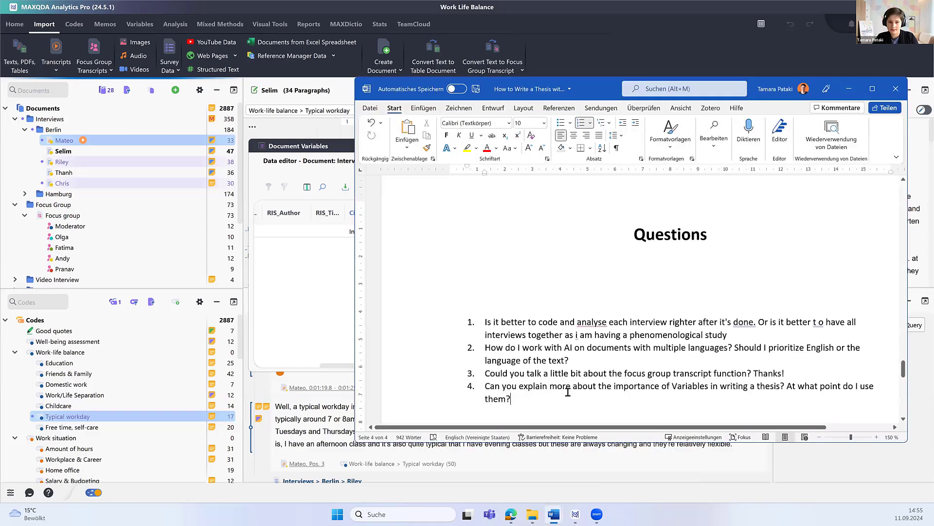
pyautogui.press('Return')
pyautogui.write('Do I have to use all QTT tools to have a grounded theory? If not, which ones do you consider essential?')
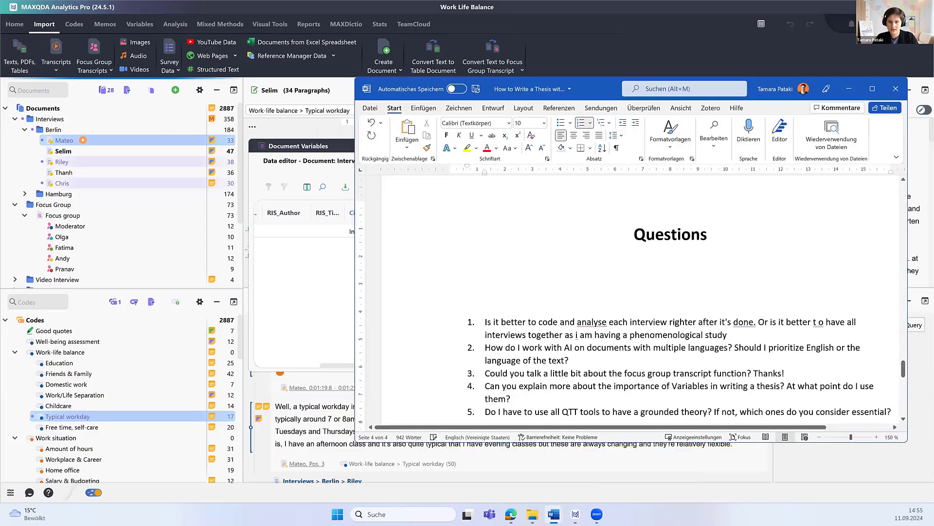
# Add question 6 to the list, addressed to the presenter by first name: "What function does the sets window?"
pyautogui.scroll(-1, 568, 392)
pyautogui.scroll(-1, 631, 296)
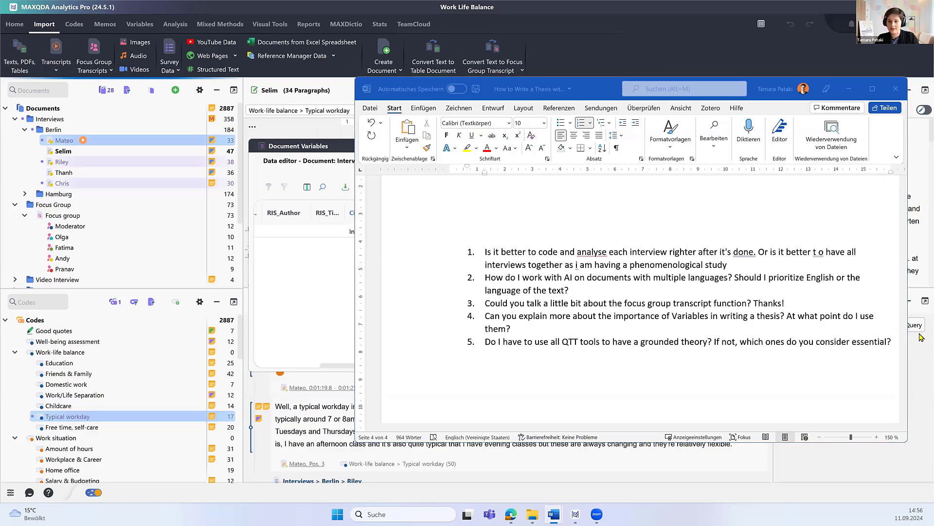
pyautogui.click(892, 341)
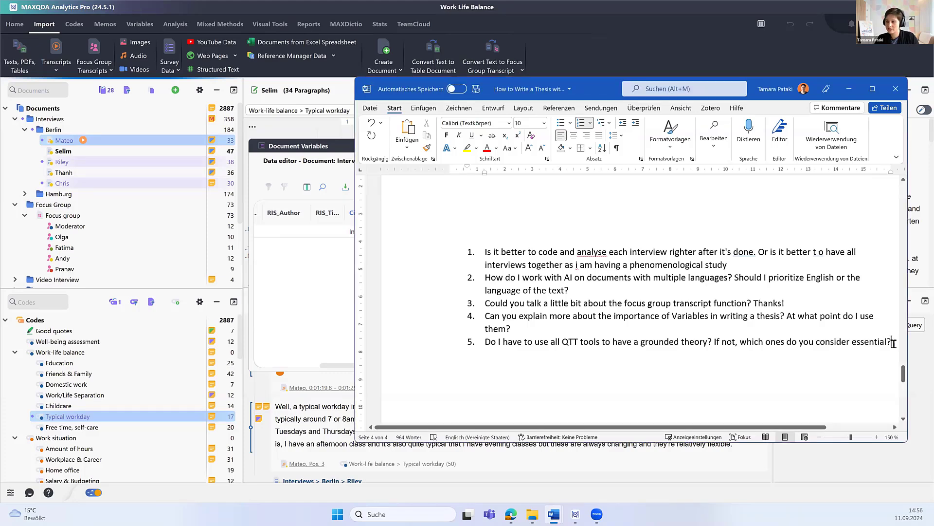
pyautogui.press('Return')
pyautogui.write('Tamara, What function does the sets window?')
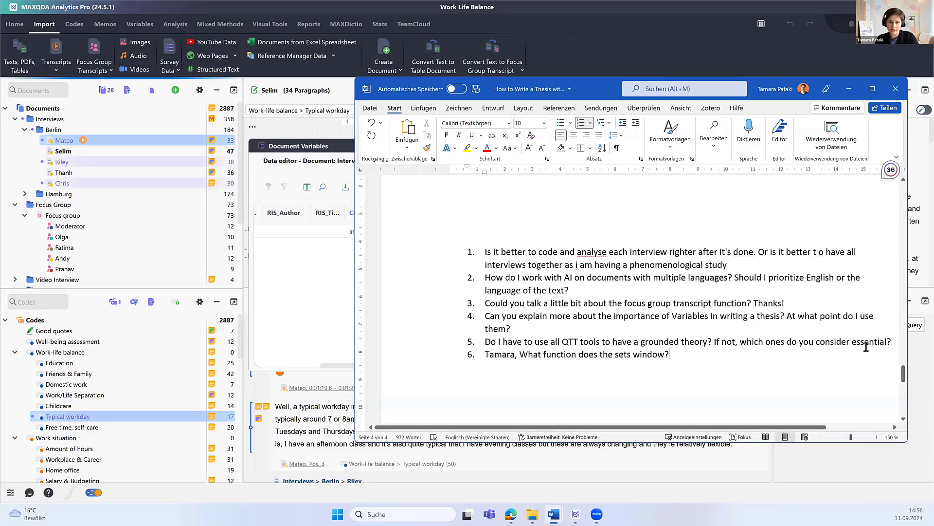
# In MAXQDA, expand the Hamburg interview group and move its second interview to the top of that group
pyautogui.scroll(-1, 137, 249)
pyautogui.scroll(-2, 137, 249)
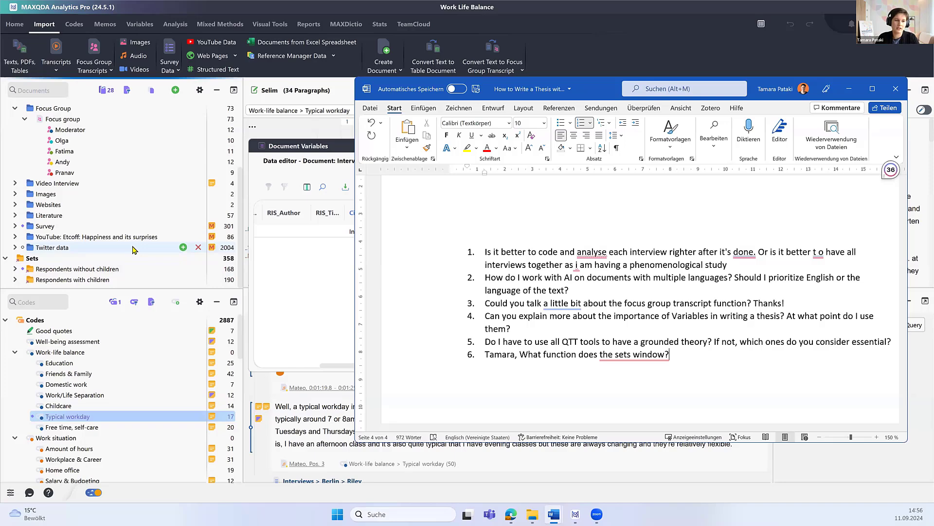
pyautogui.scroll(3, 133, 250)
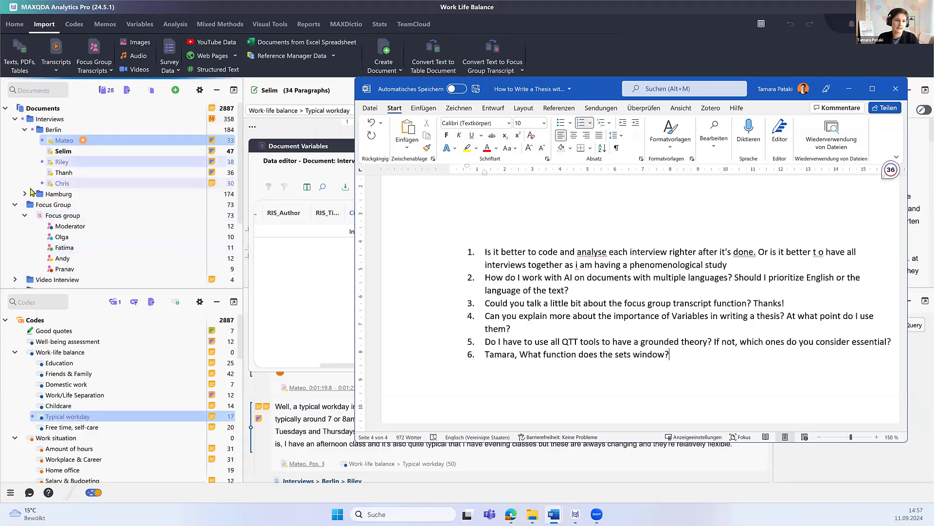
pyautogui.click(25, 194)
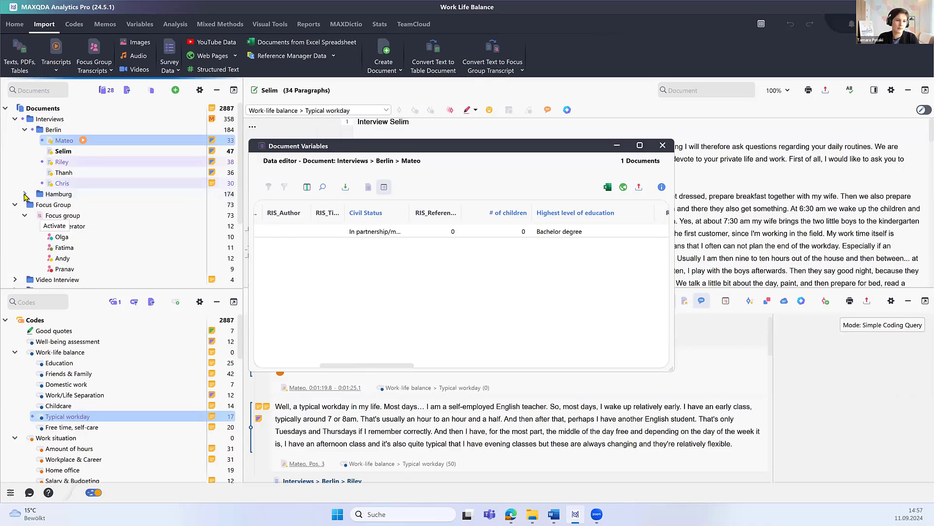
pyautogui.click(26, 193)
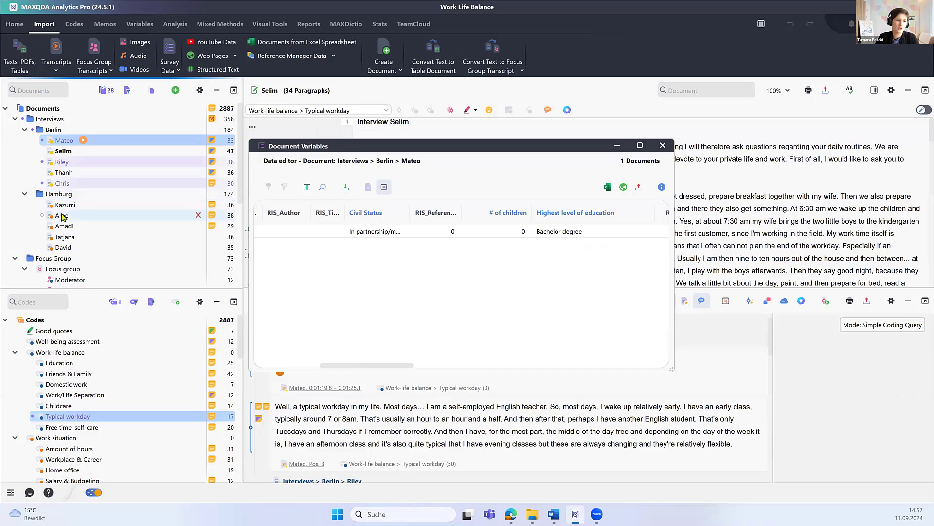
pyautogui.moveTo(61, 217)
pyautogui.mouseDown()
pyautogui.moveTo(70, 189)
pyautogui.moveTo(74, 215)
pyautogui.mouseUp()
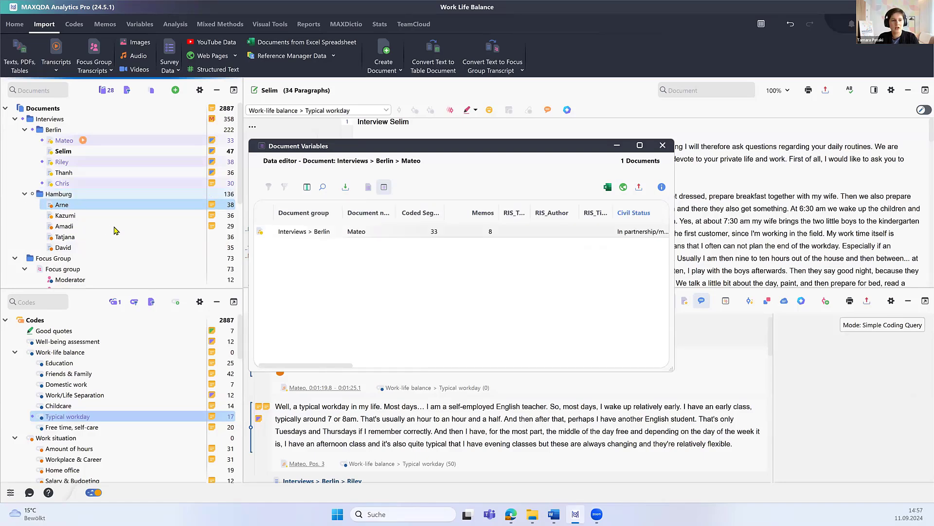
# Expand the "Respondents without children" set and inspect the Hamburg and Berlin interviews it contains
pyautogui.scroll(-5, 115, 230)
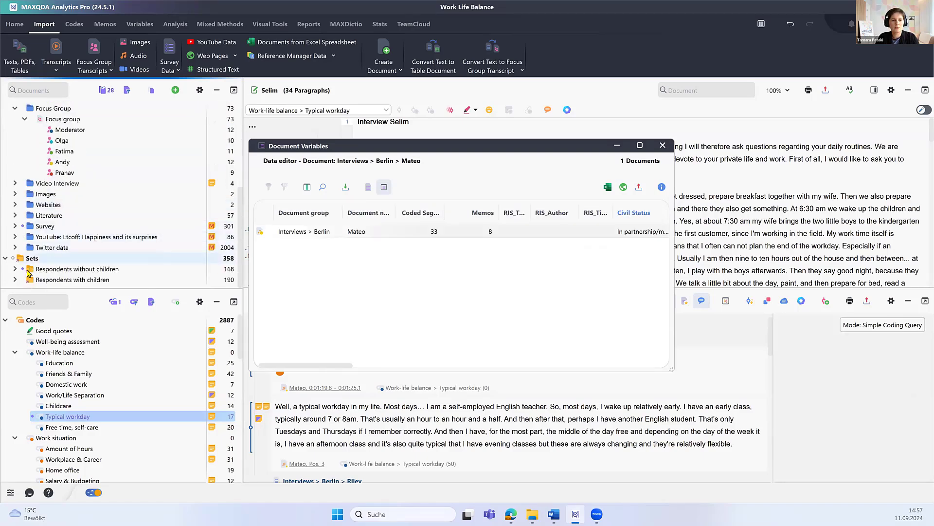
pyautogui.click(15, 269)
pyautogui.scroll(-2, 145, 273)
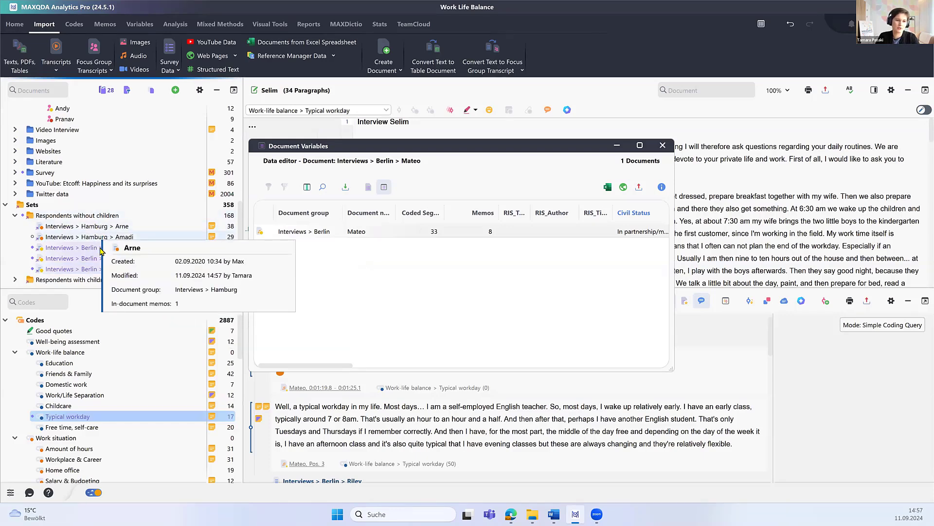
pyautogui.moveTo(100, 251)
pyautogui.moveTo(164, 263)
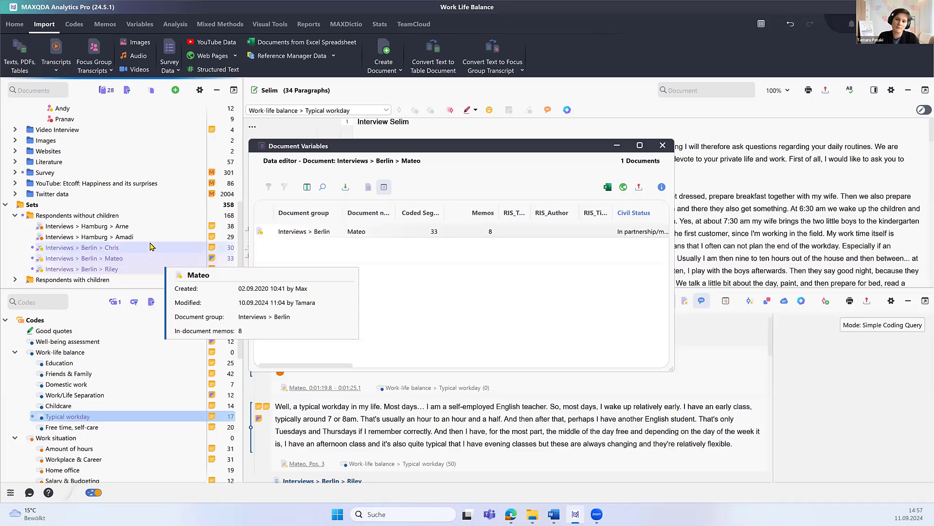
pyautogui.moveTo(151, 246)
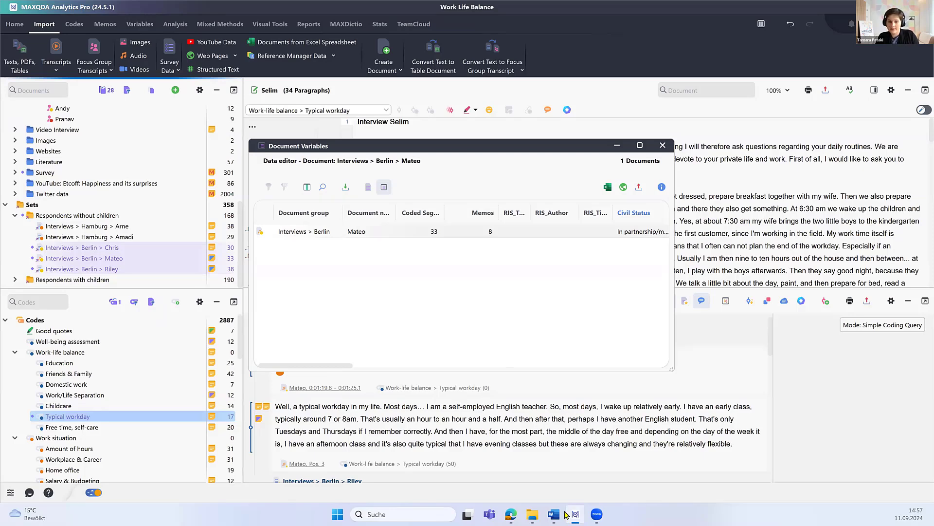
# In Word, add question 7, which asks to show again how the code and work were exported as a word document
pyautogui.moveTo(558, 514)
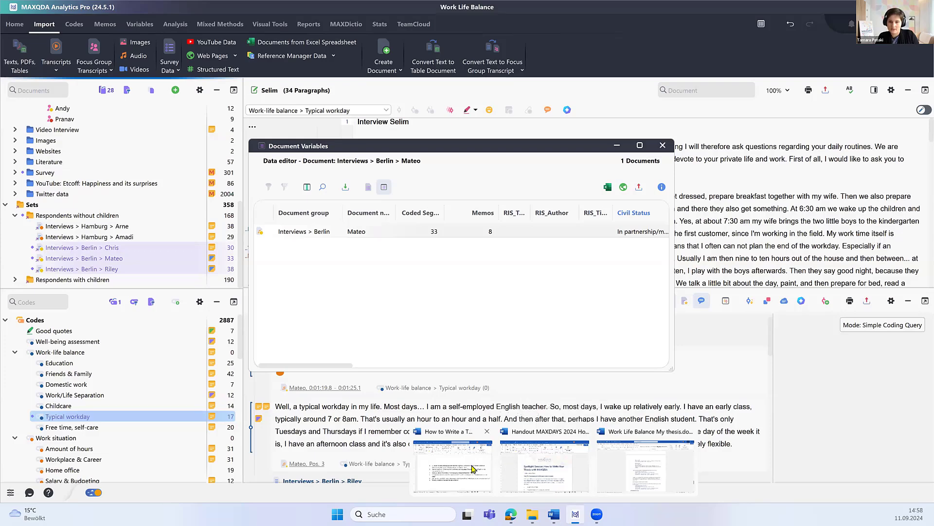
pyautogui.click(660, 437)
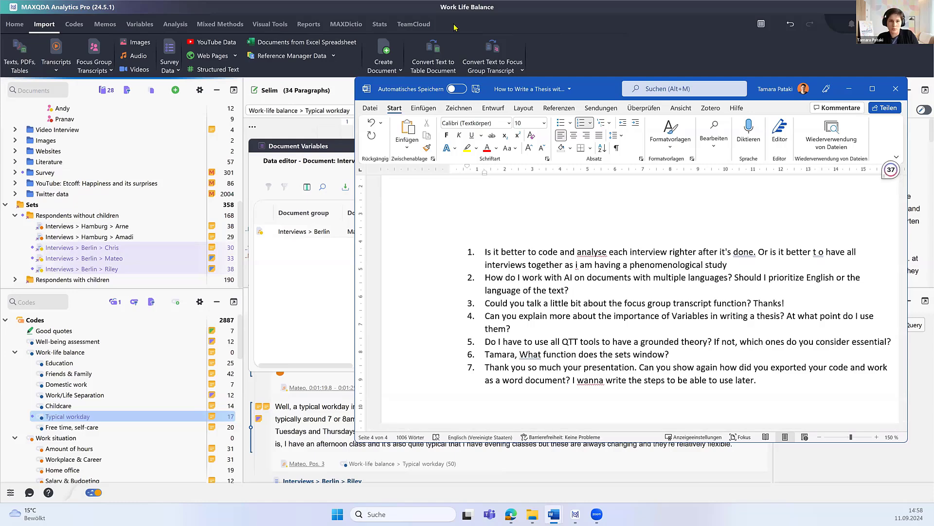
# Return to MAXQDA and open the Smart Publisher report generator at its code selection
pyautogui.click(315, 27)
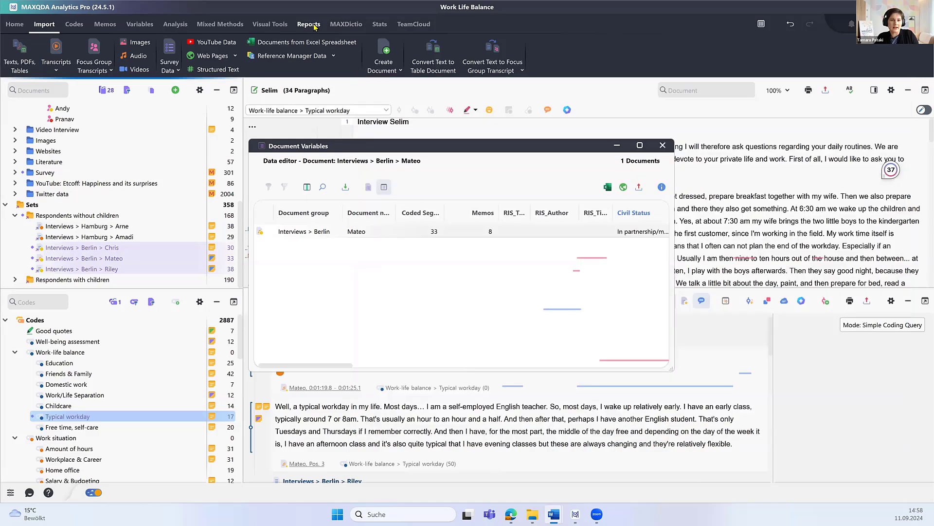
pyautogui.click(310, 25)
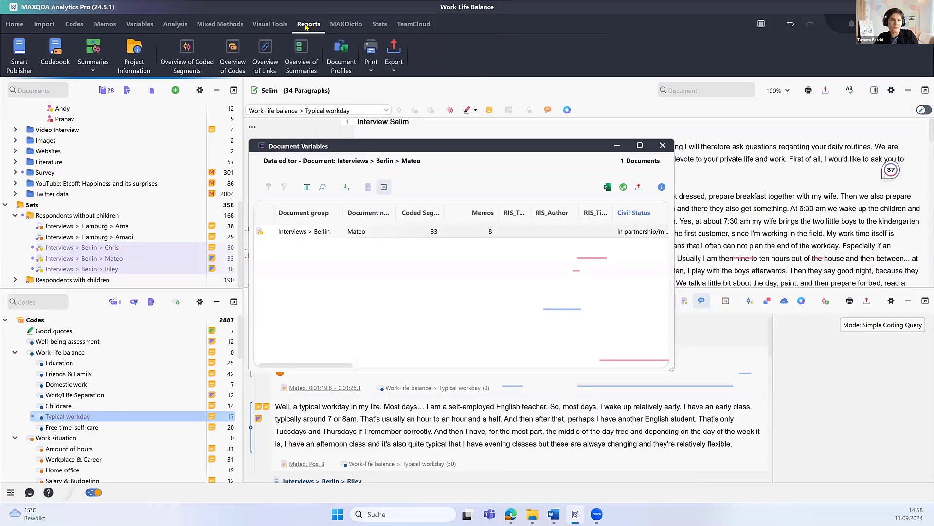
pyautogui.click(19, 60)
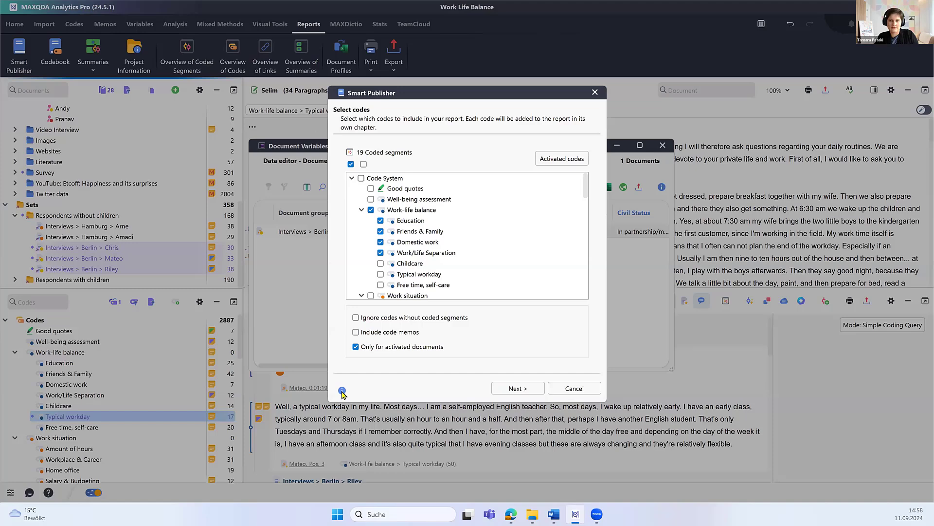
# Open the online manual page for Smart Publisher, select its web address and return to MAXQDA
pyautogui.click(342, 391)
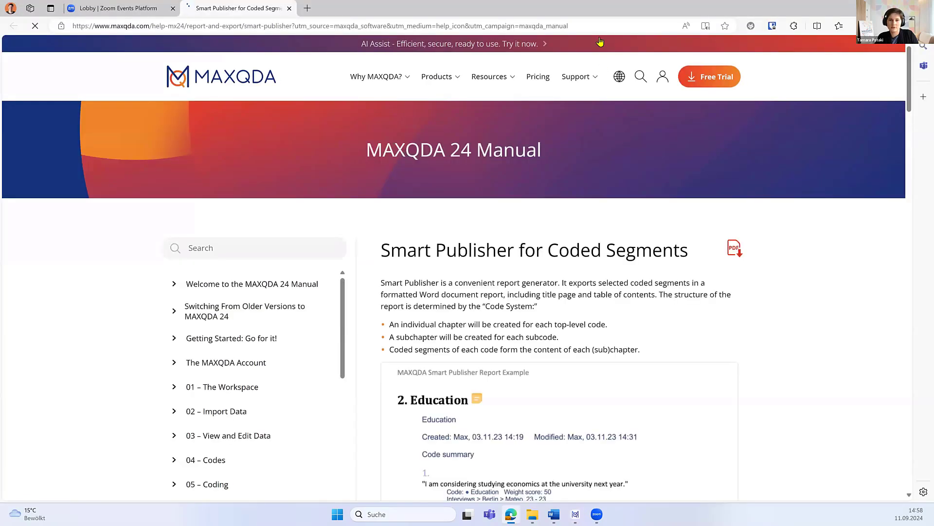
pyautogui.click(597, 25)
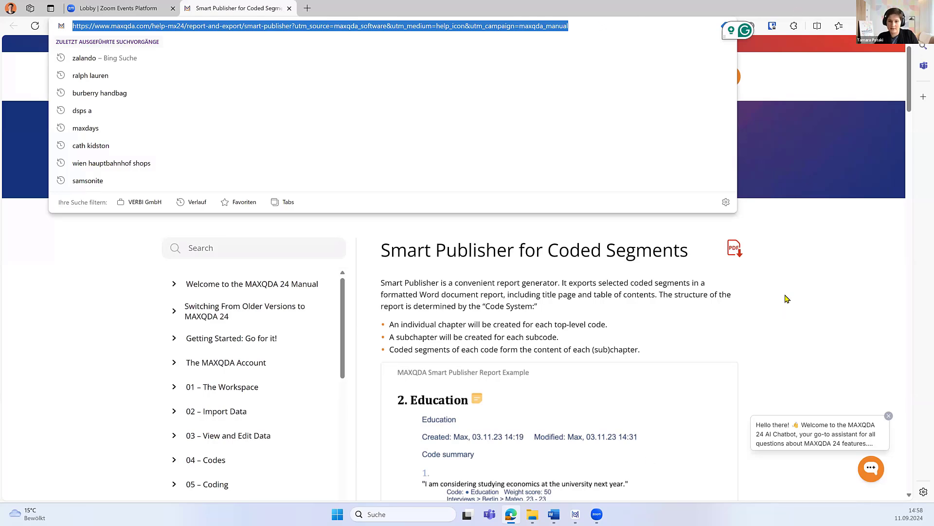
pyautogui.click(796, 237)
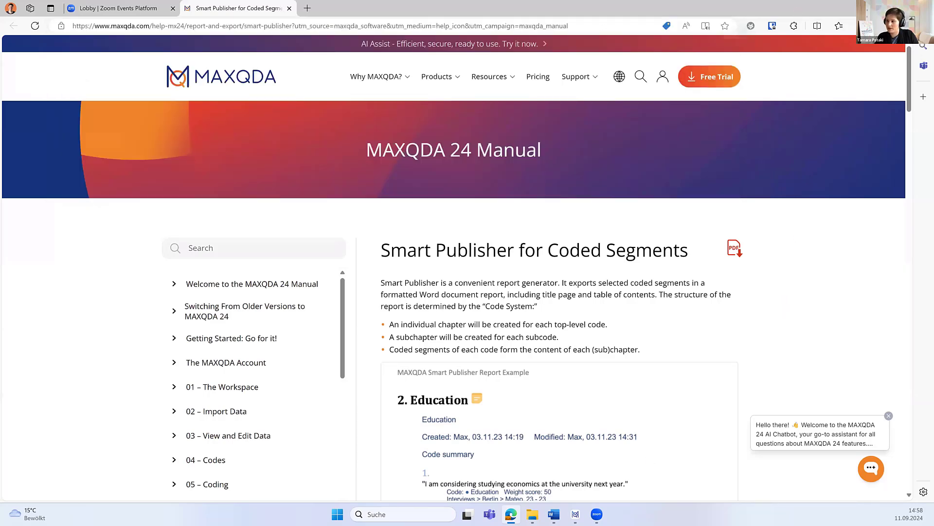
pyautogui.hotkey('alt', 'Tab')
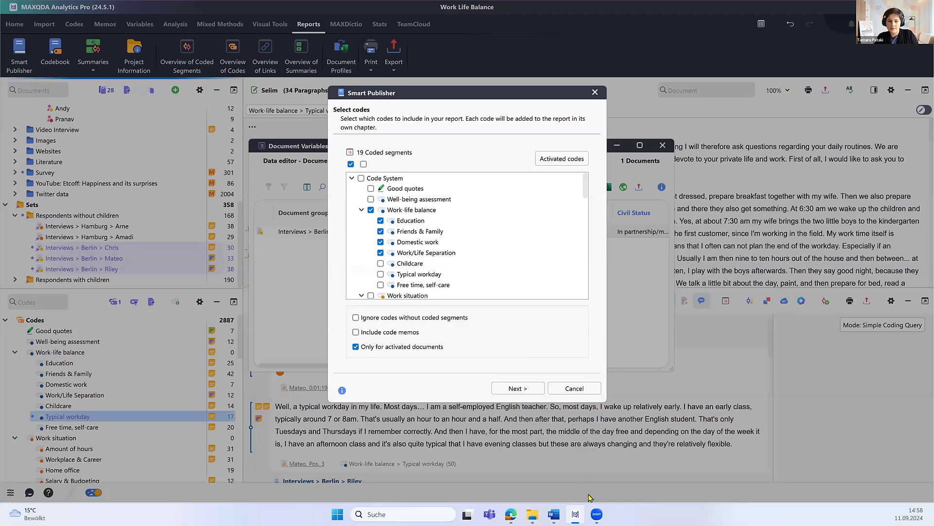
# In Word, add question 8: "deductive coding and inductive coding in the same study?"
pyautogui.moveTo(552, 514)
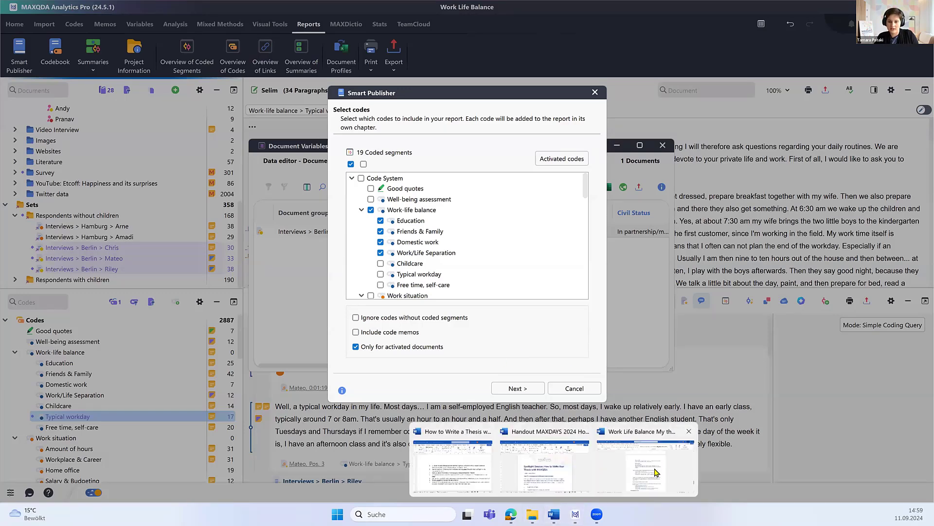
pyautogui.click(473, 469)
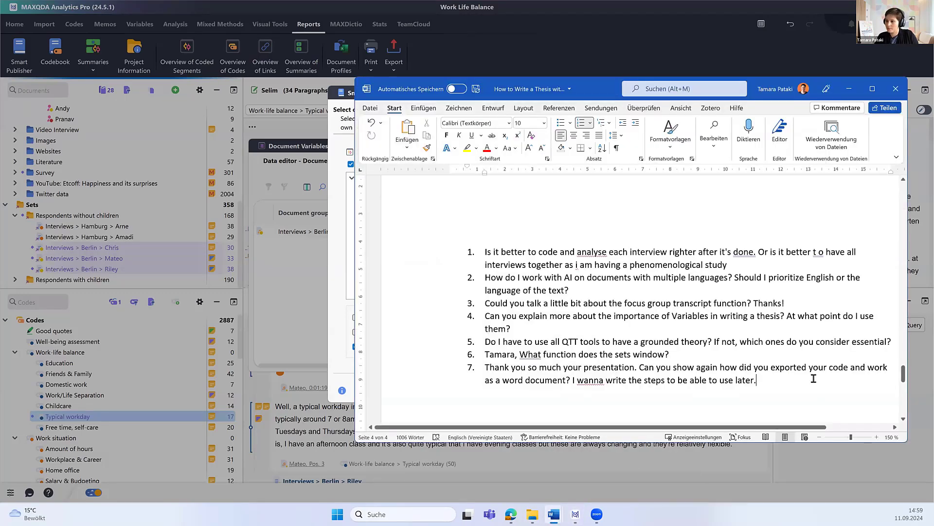
pyautogui.write('deductive coding and inductive coding in the same study?')
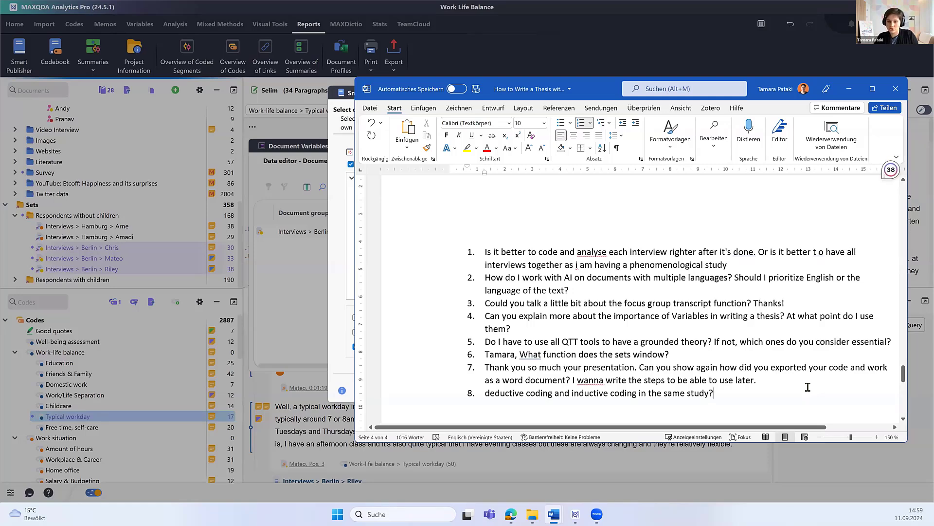
# Add question 9, repeating the chat question on how to perform deductive and inductive coding for the same study and requesting an example from the presenter's study
pyautogui.scroll(-3, 807, 387)
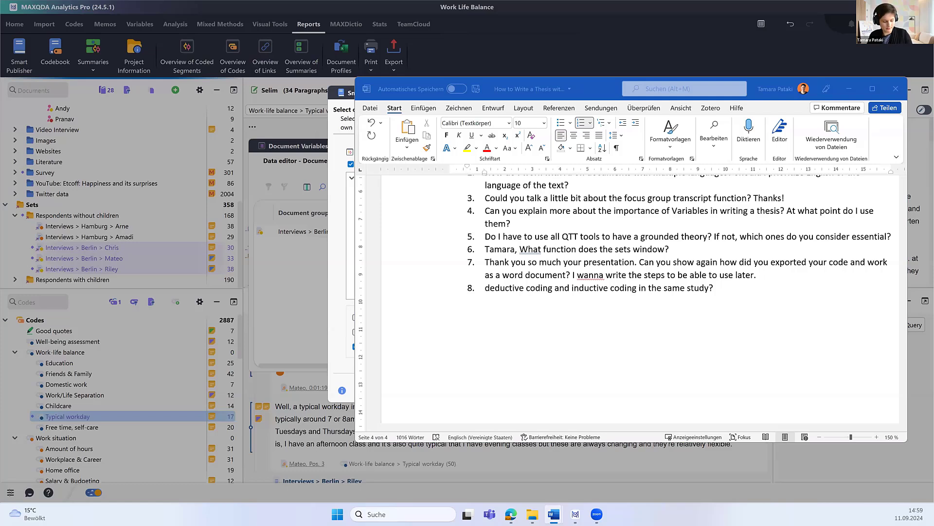
pyautogui.click(715, 289)
pyautogui.press('Return')
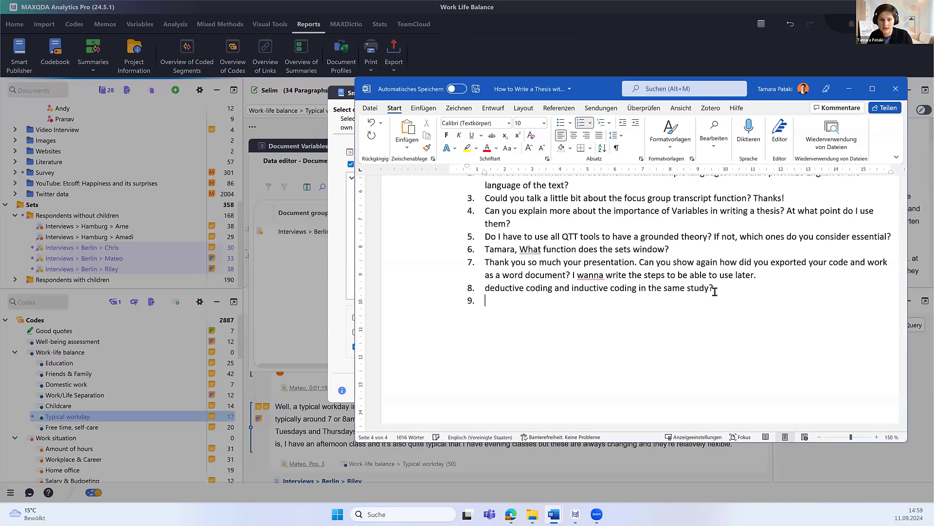
pyautogui.write('Sorry I sent my question in the chat box. Here I repeat the question again: how do you perform deductive coding and inductive coding for the same study? Can you show me an example using your study?')
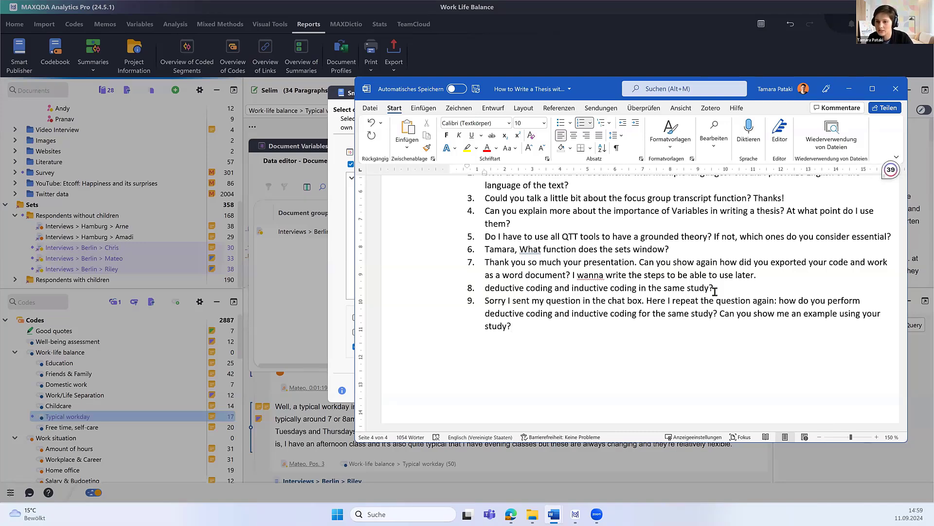
# Add question 10: "During transcription, do you recommended a time-based structured formate or simply Question and Answer time of transcription? Thank you."
pyautogui.click(512, 326)
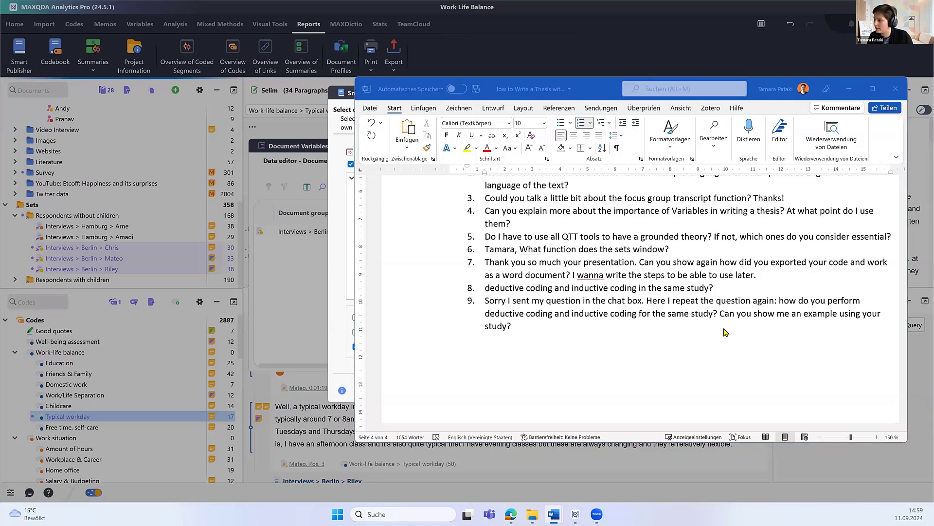
pyautogui.click(695, 354)
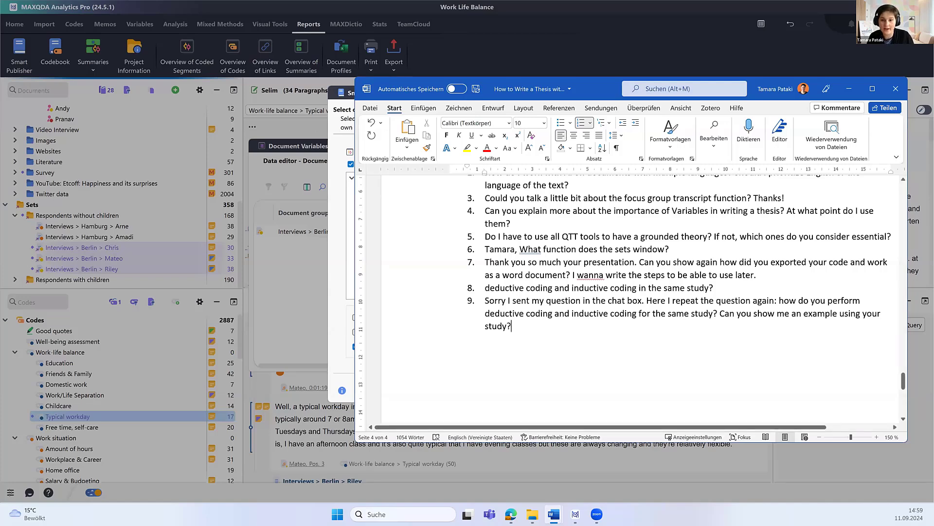
pyautogui.press('Return')
pyautogui.write('During transcription, do you recommended a time-based structured formate or simply Question and Answer time of transcription? Thank you.')
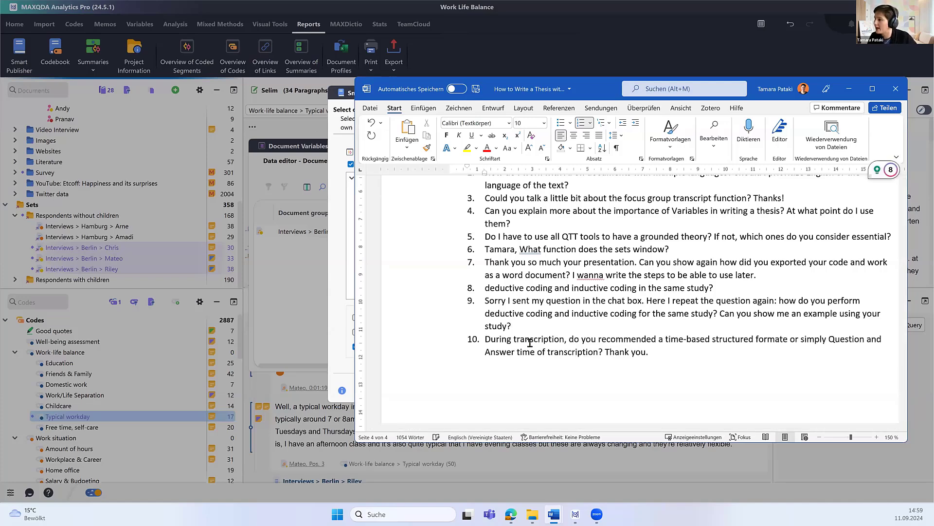